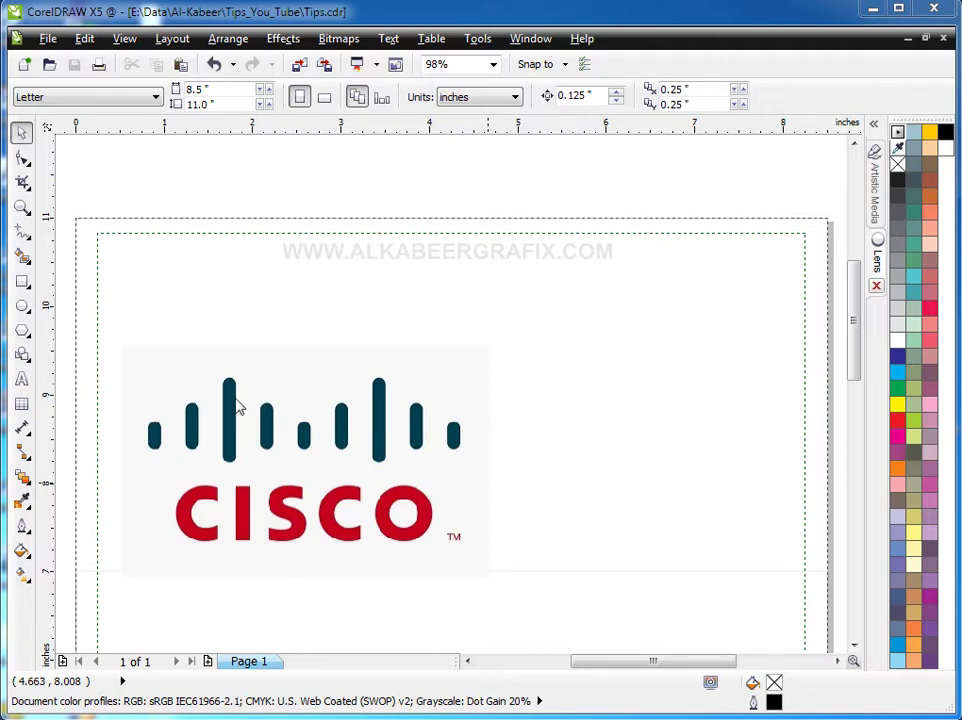
# Examine the pixelated edges of the Cisco logo's letter C up close, and view the whole logo again
pyautogui.click(21, 207)
pyautogui.moveTo(170, 482); pyautogui.dragTo(250, 525)
pyautogui.moveTo(294, 234); pyautogui.dragTo(582, 412)
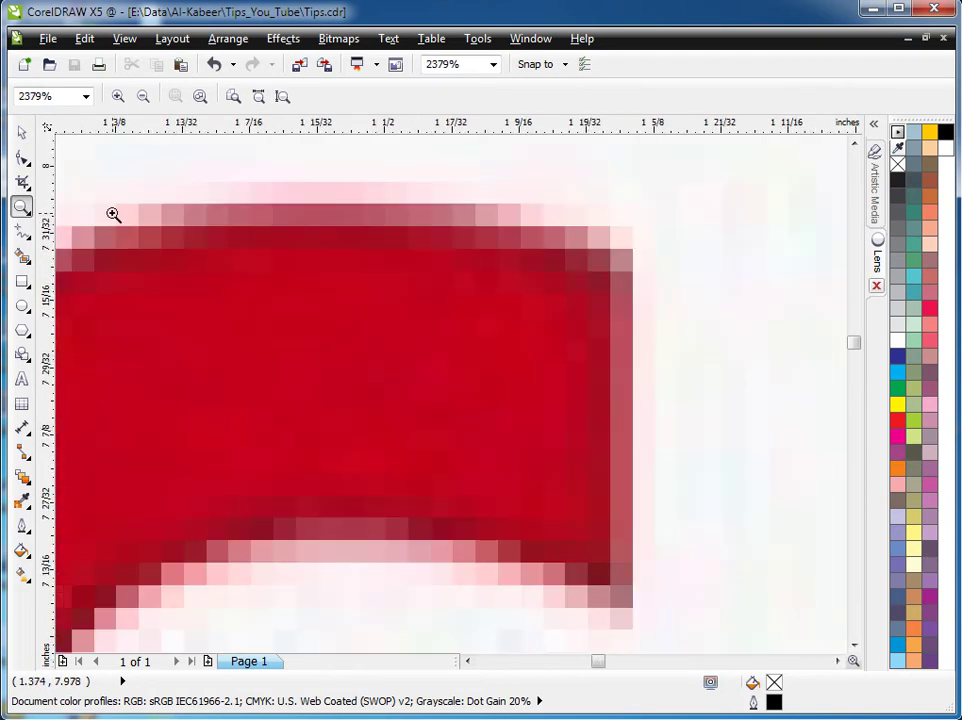
pyautogui.doubleClick(21, 207)
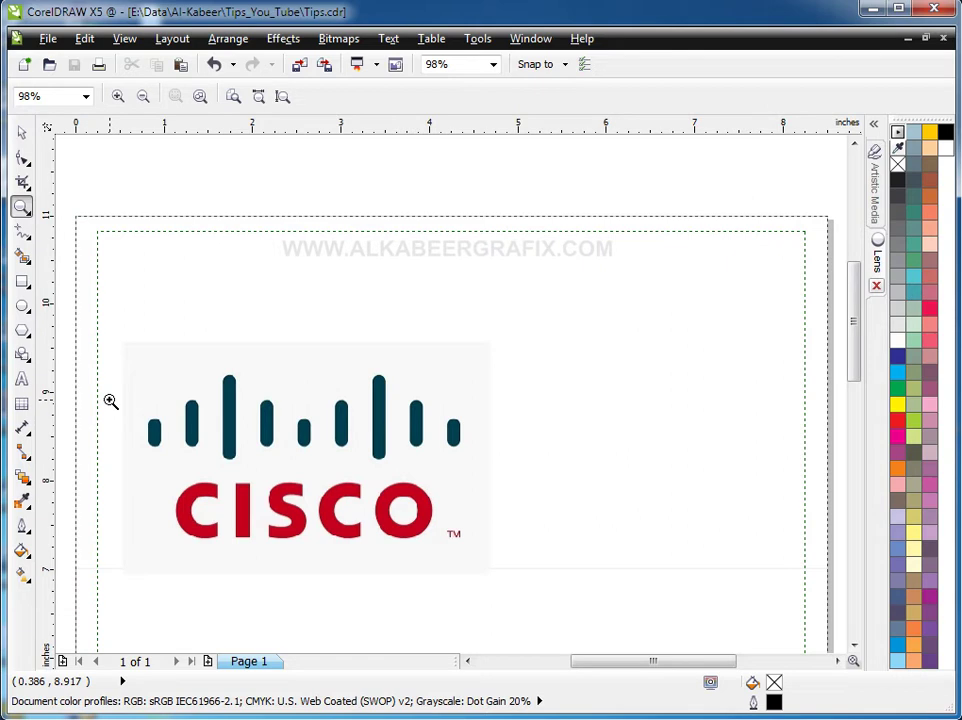
pyautogui.moveTo(134, 338); pyautogui.dragTo(490, 553)
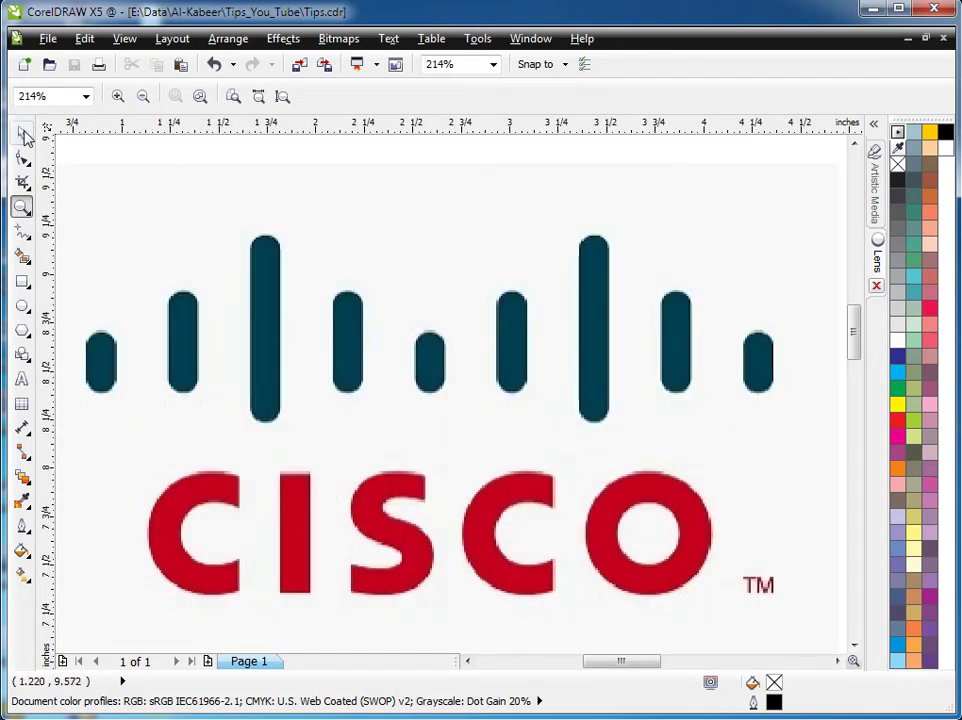
pyautogui.click(23, 133)
pyautogui.click(22, 207)
pyautogui.press('F3')
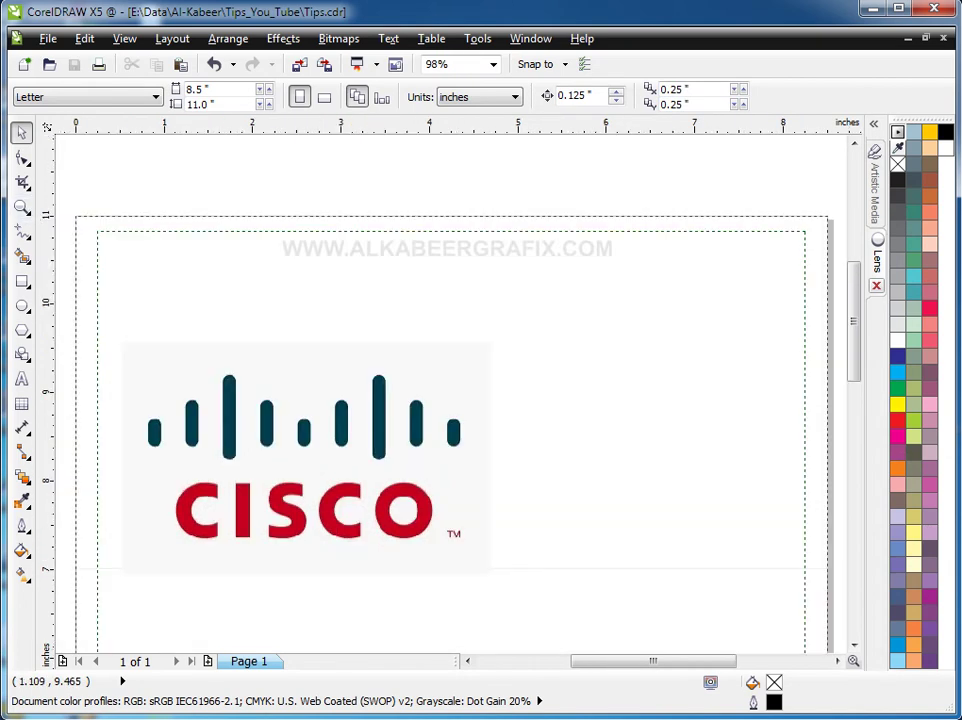
# Lock the Cisco logo bitmap so it cannot be moved during tracing
pyautogui.click(386, 420)
pyautogui.rightClick(387, 421)
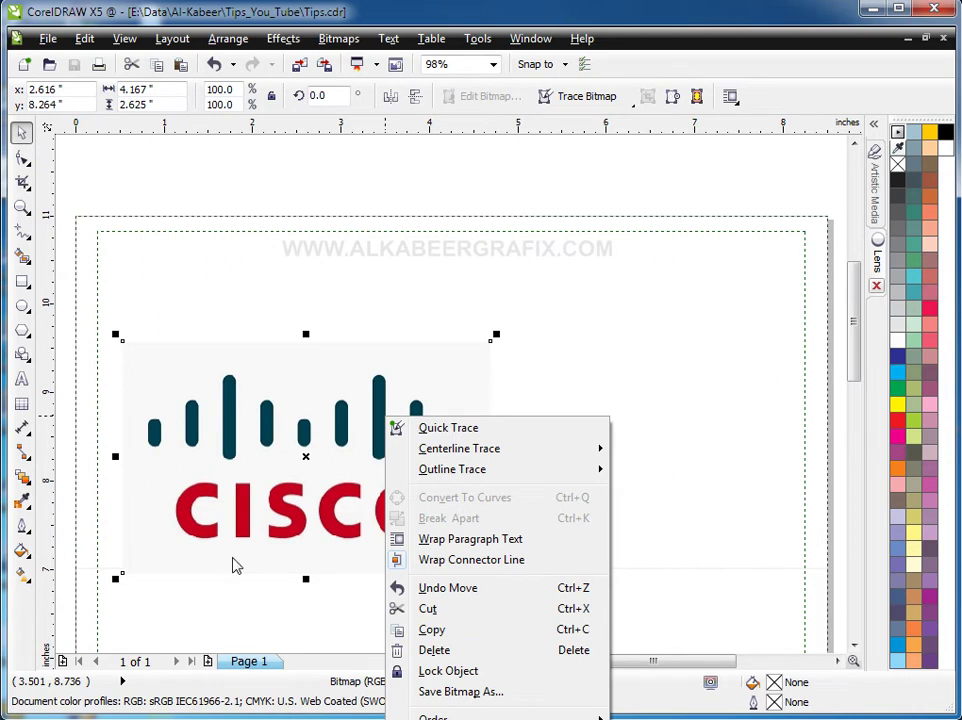
pyautogui.click(483, 672)
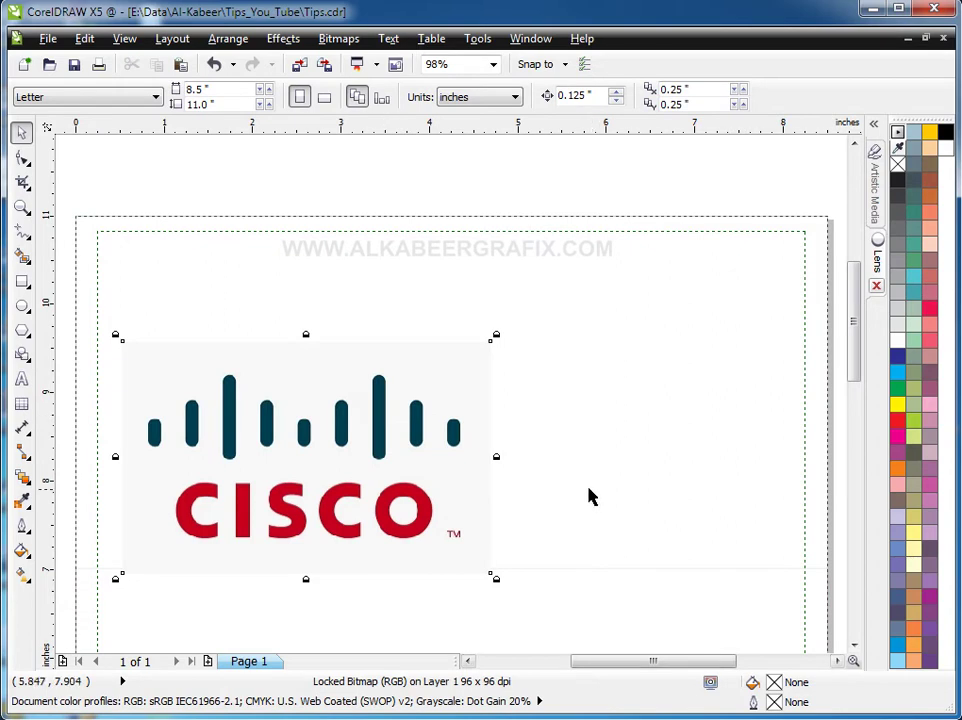
pyautogui.click(341, 444)
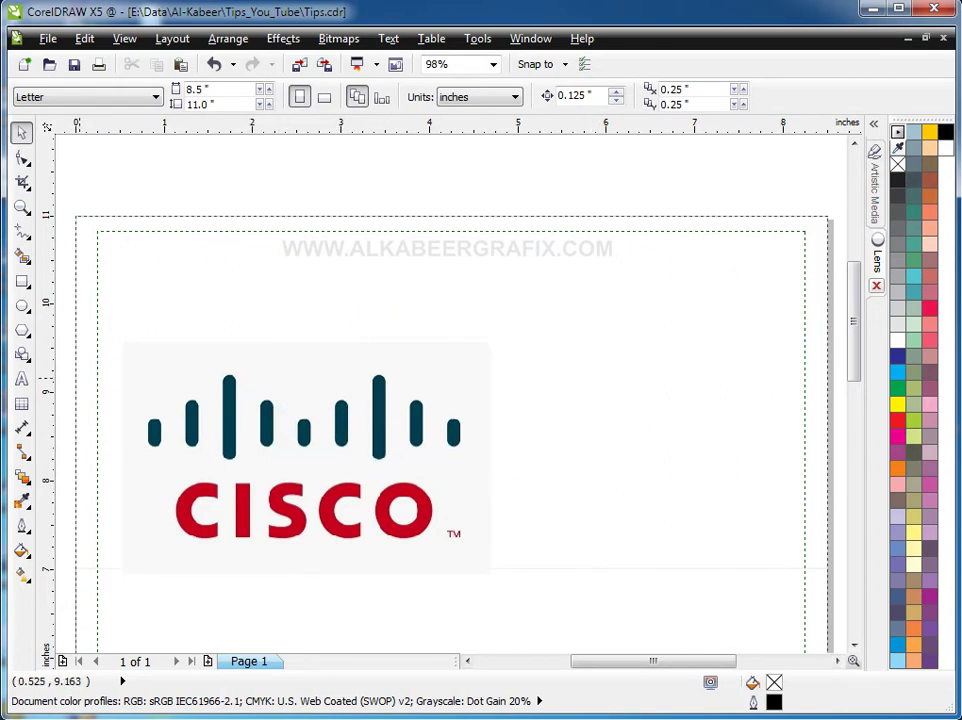
# Draw a circle about 0.152 in across over the upper part of the logo's first tall bar
pyautogui.click(22, 207)
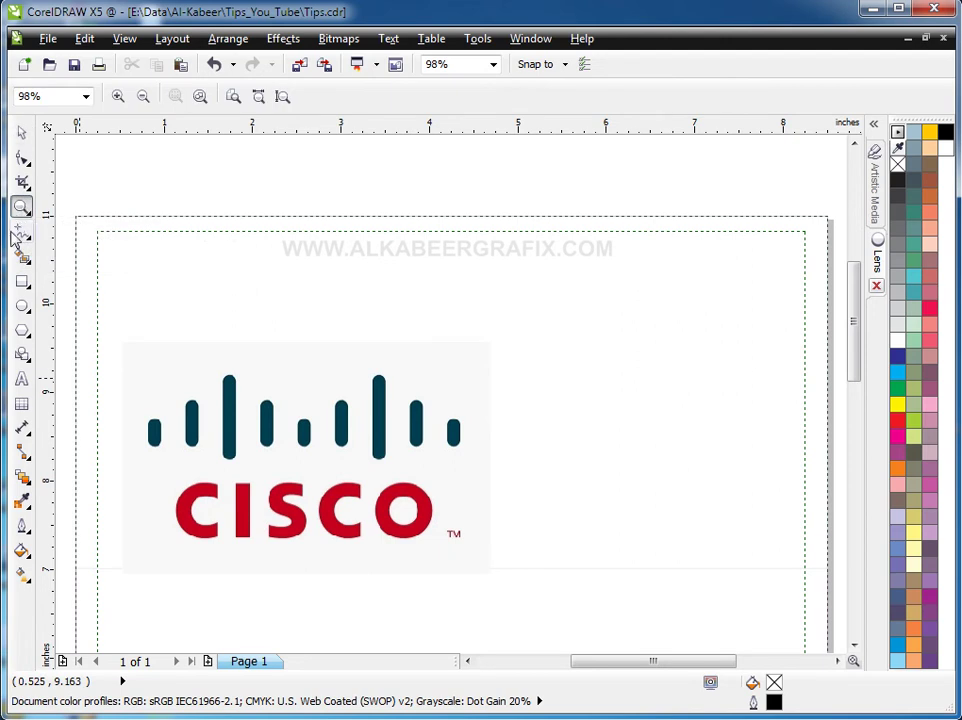
pyautogui.click(21, 132)
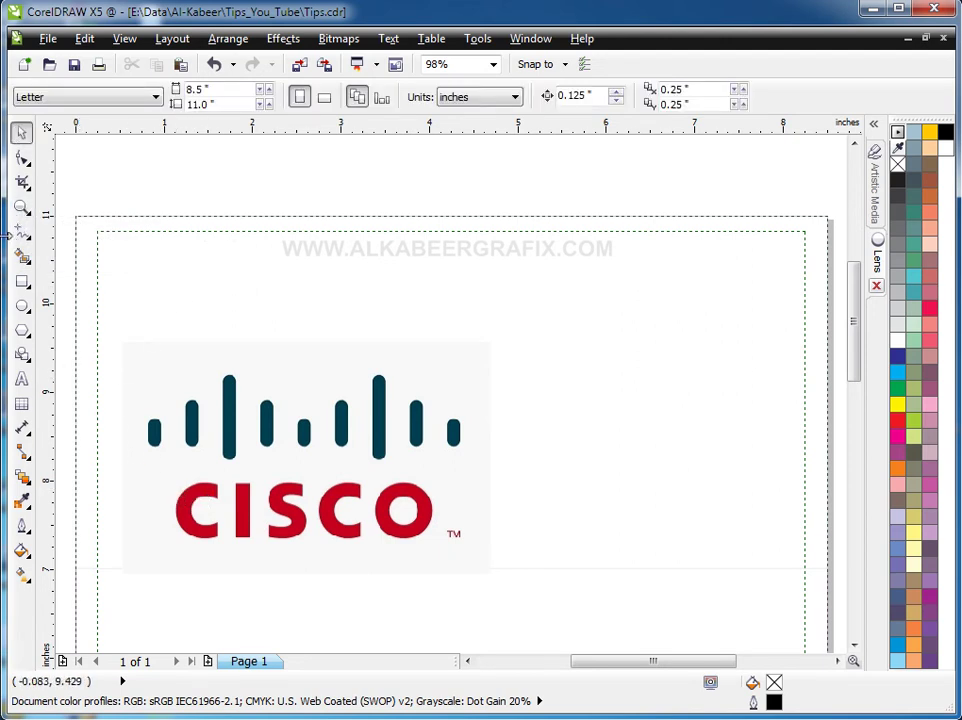
pyautogui.click(22, 207)
pyautogui.moveTo(136, 348); pyautogui.dragTo(503, 556)
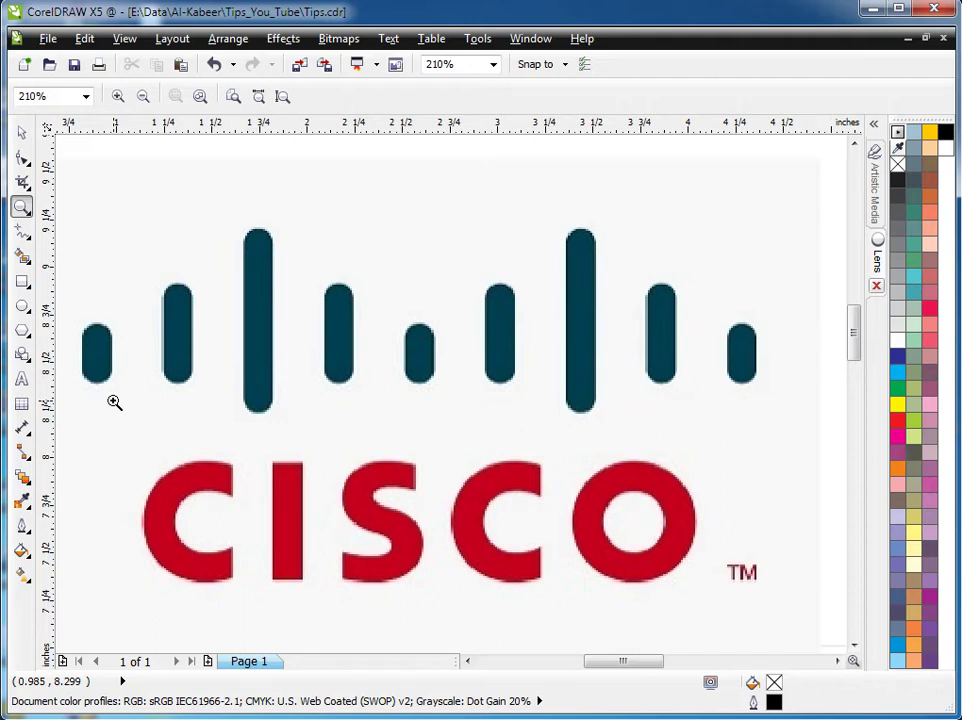
pyautogui.click(22, 132)
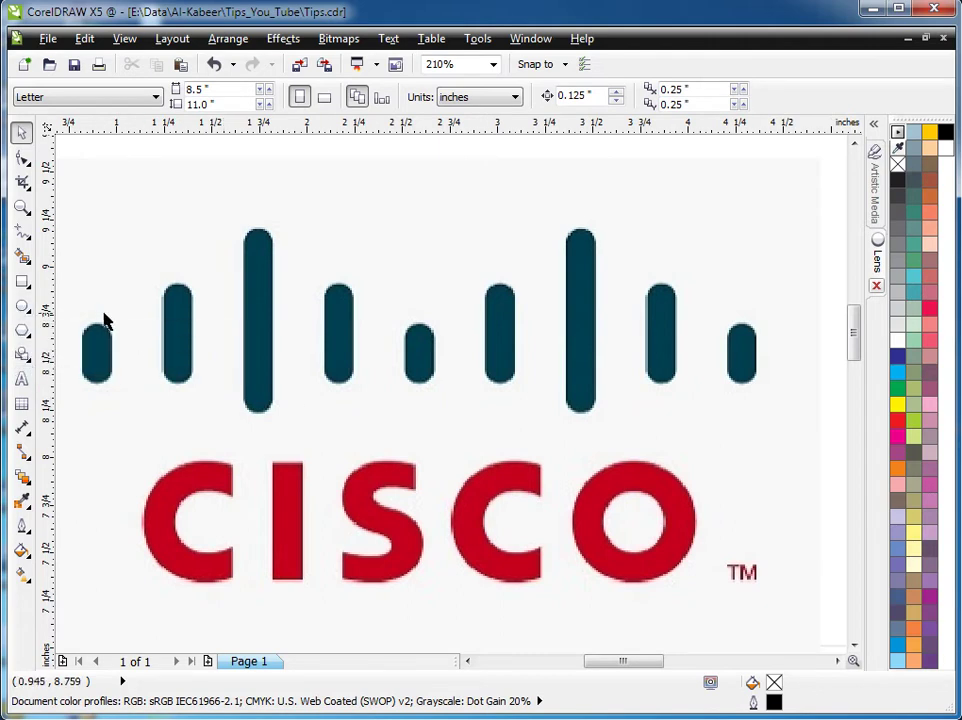
pyautogui.click(21, 207)
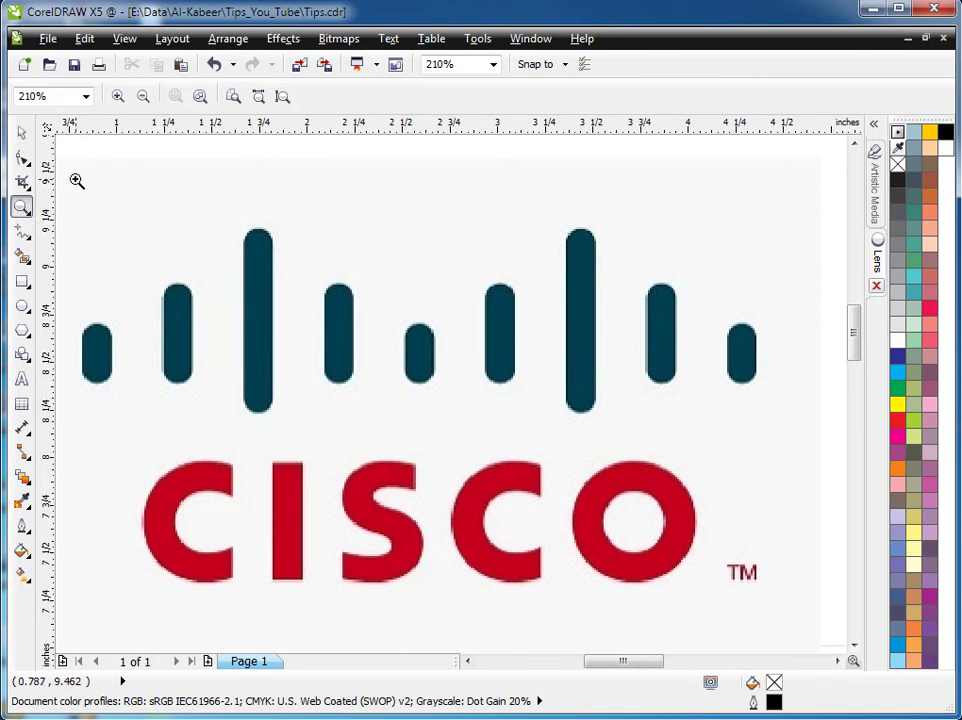
pyautogui.moveTo(223, 210); pyautogui.dragTo(390, 439)
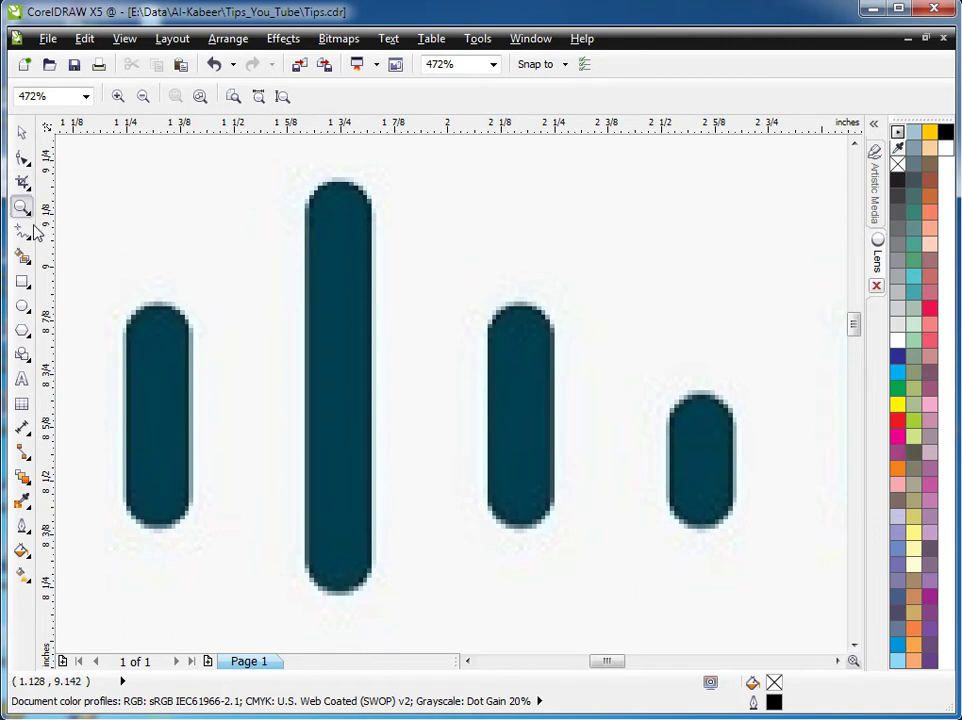
pyautogui.click(22, 306)
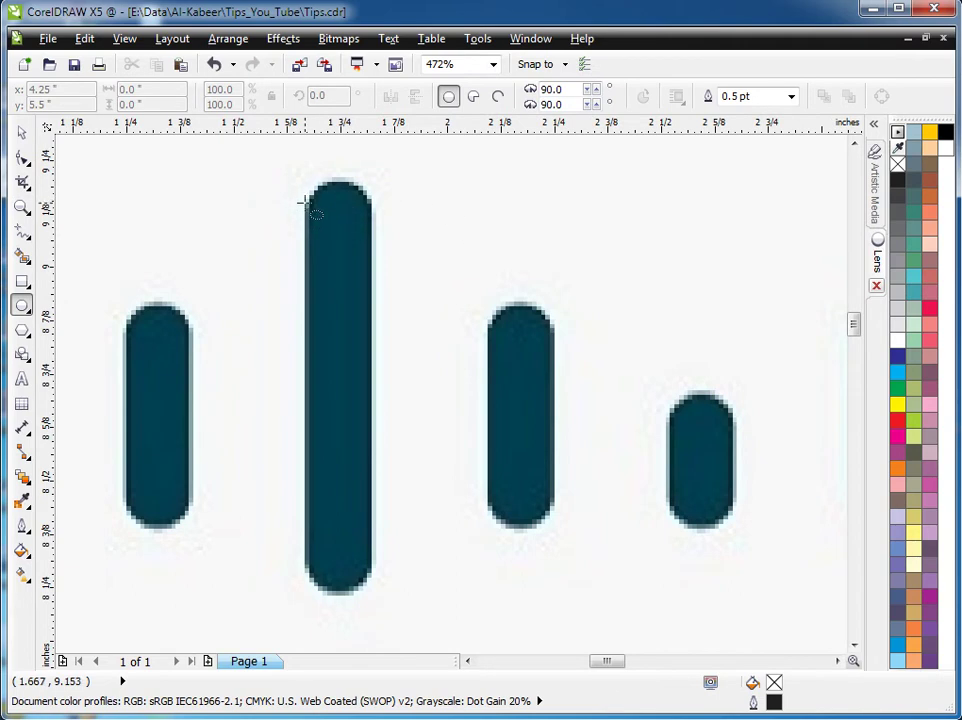
pyautogui.moveTo(306, 209); pyautogui.dragTo(375, 277)
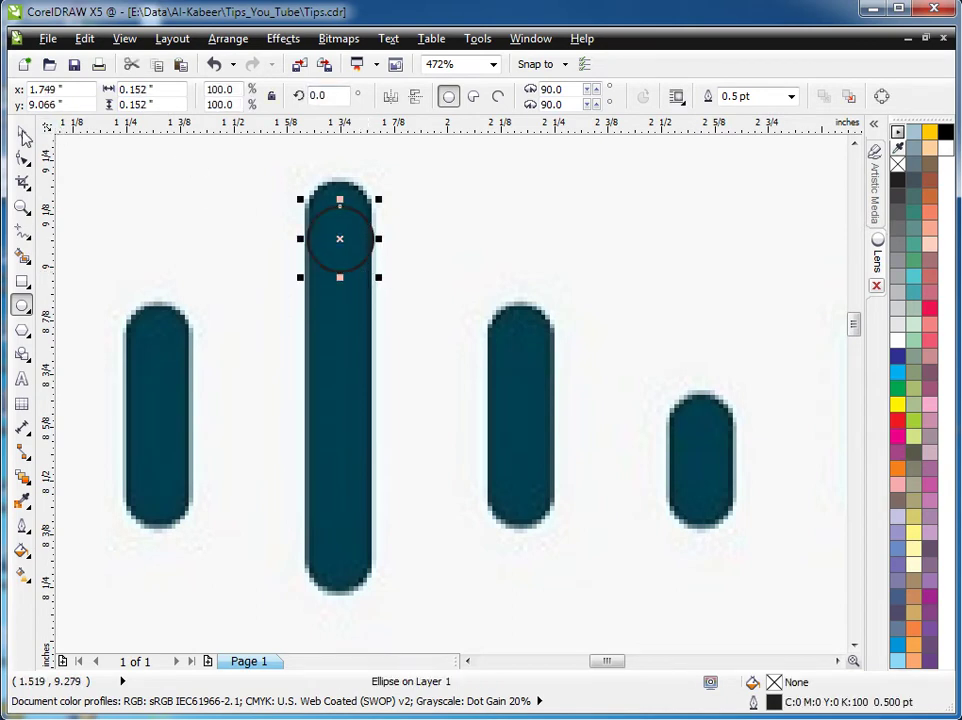
# Give the circle a red fill with no outline and enlarge it to about 0.159 in to match the bar's width
pyautogui.click(21, 132)
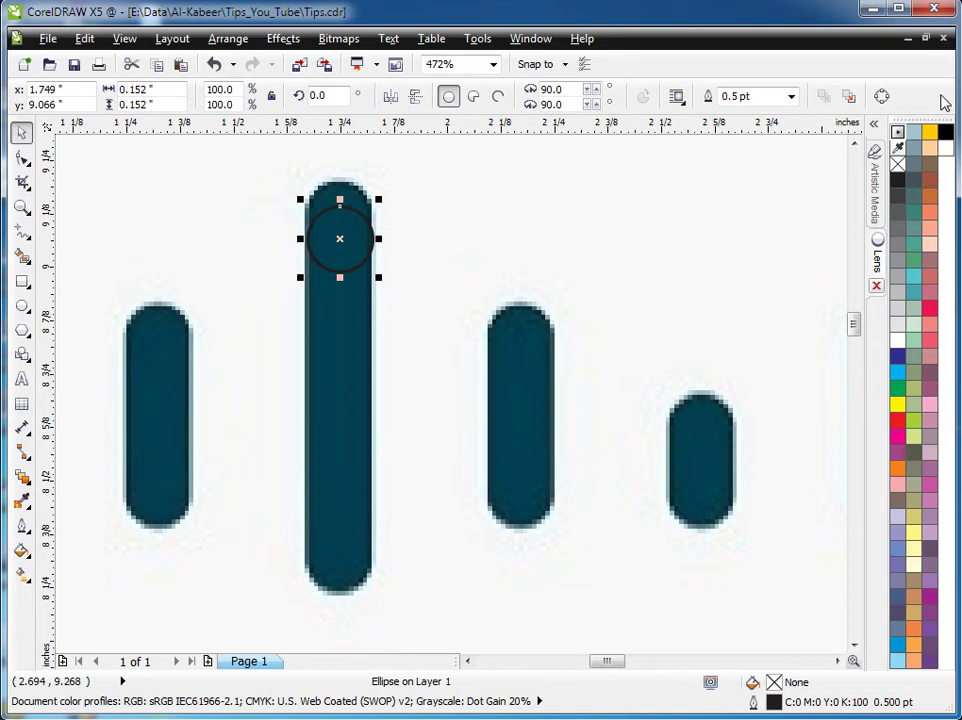
pyautogui.rightClick(897, 165)
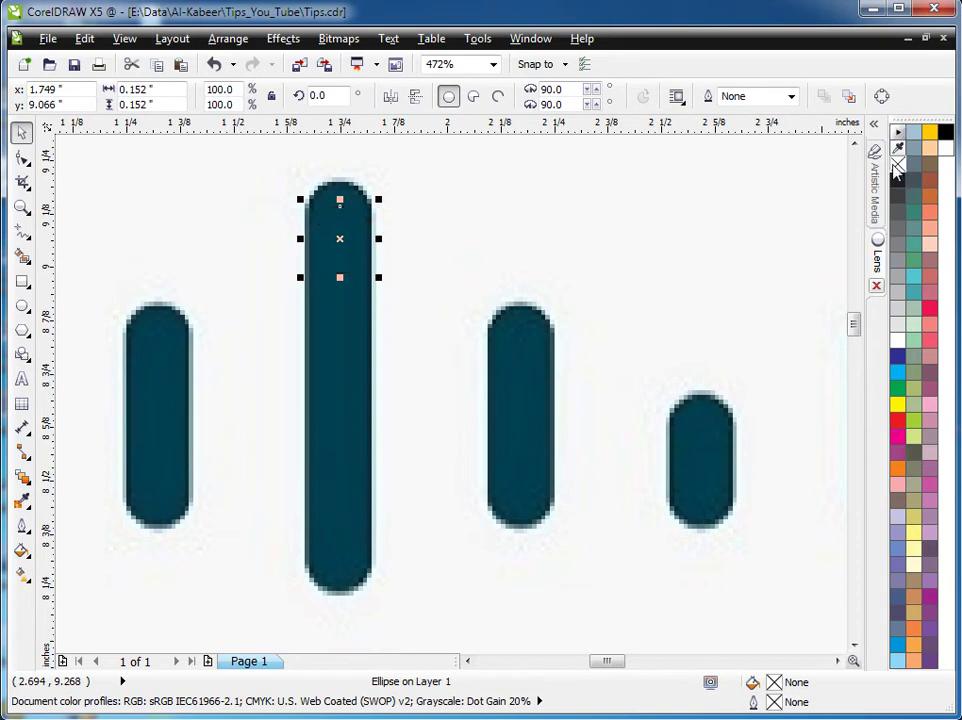
pyautogui.click(897, 421)
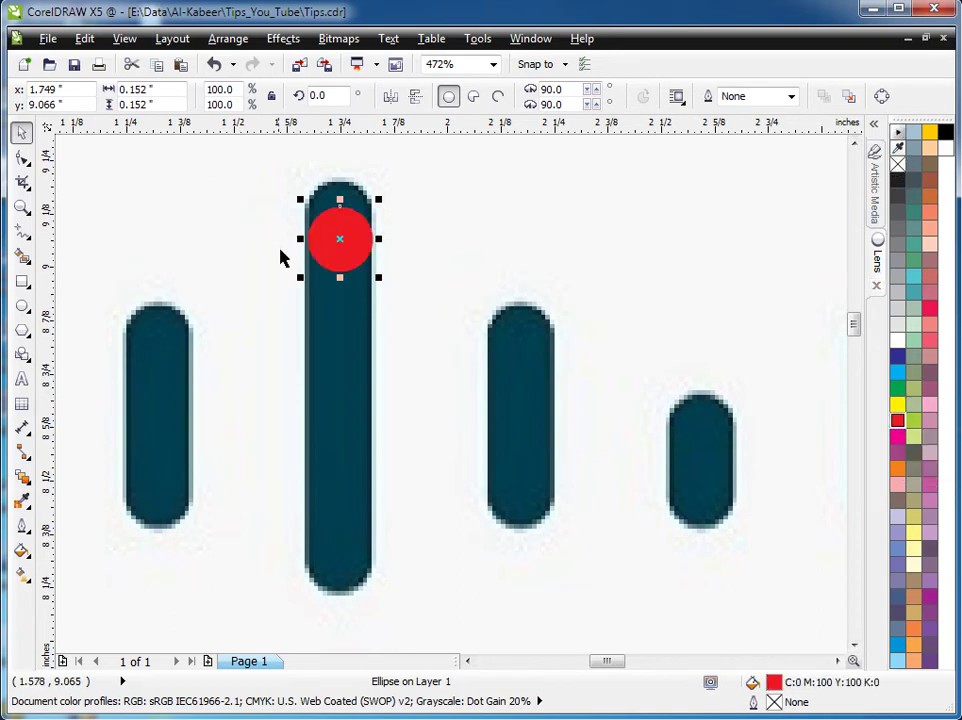
pyautogui.moveTo(300, 278); pyautogui.dragTo(297, 290)
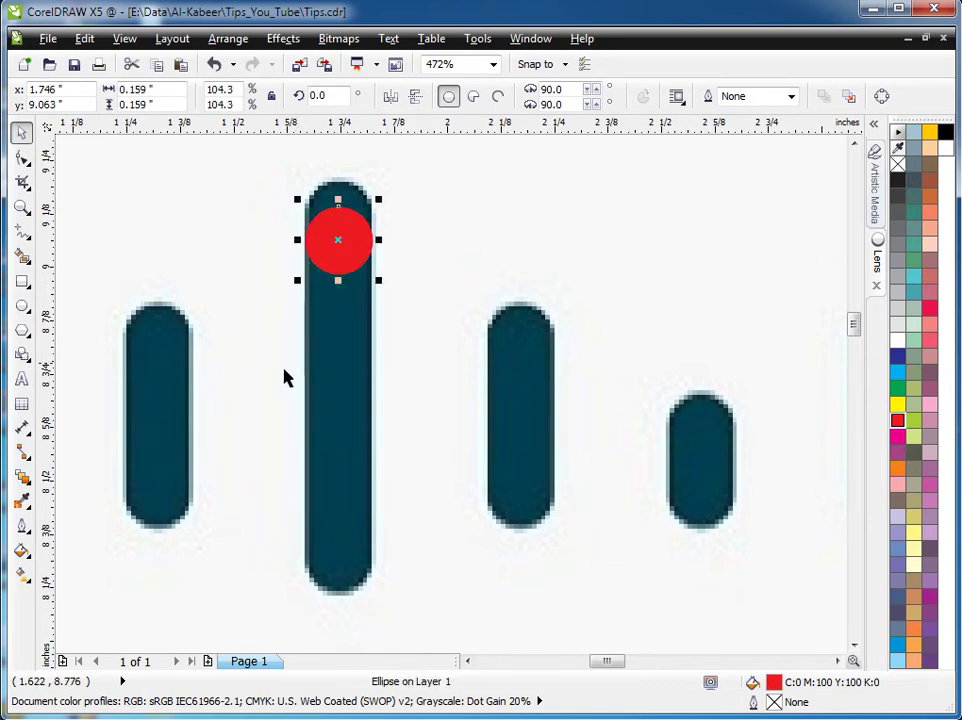
# Align the red circle with the tall bar's rounded upper end and place a copy at its lower end
pyautogui.moveTo(337, 237); pyautogui.dragTo(354, 556)
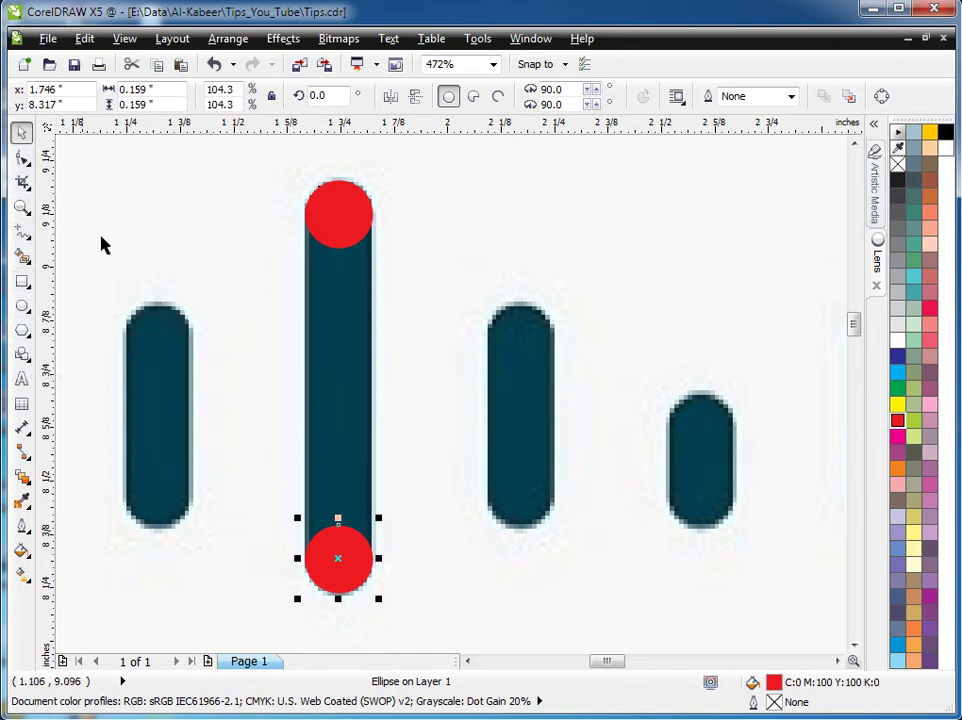
pyautogui.keyDown('shift'); pyautogui.click(337, 217); pyautogui.keyUp('shift')
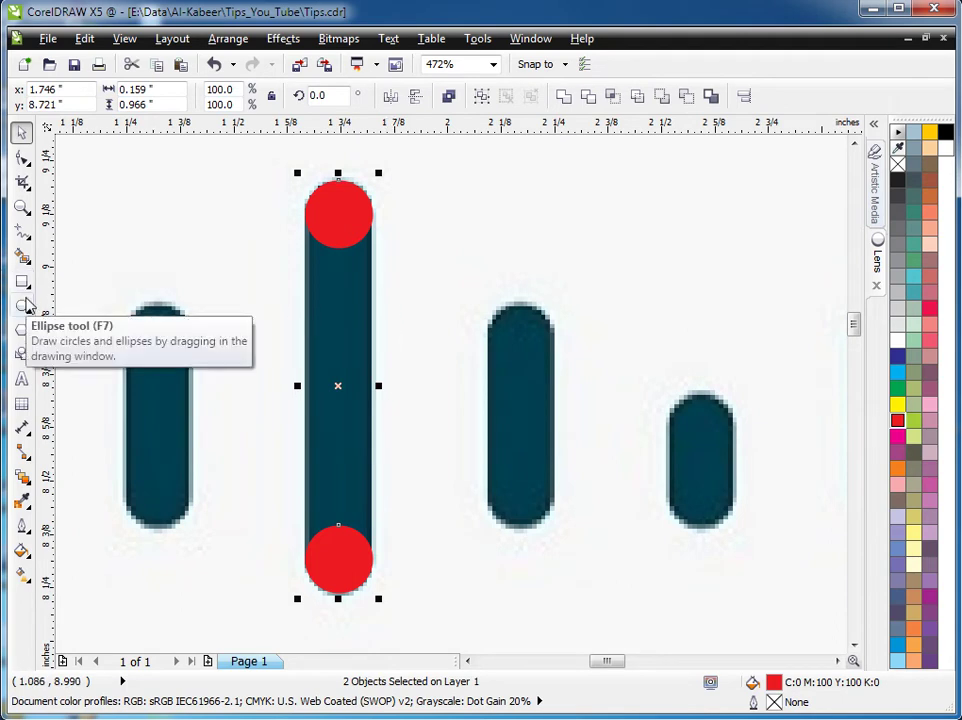
pyautogui.click(85, 237)
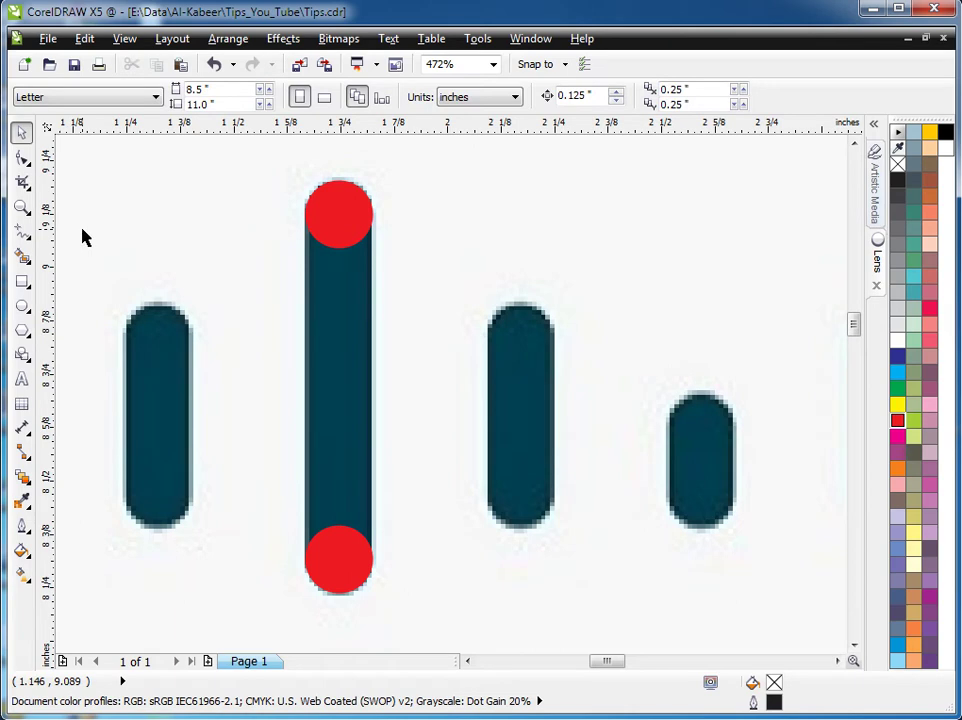
# Combine the two red circles at the ends of the tall bar into one curve
pyautogui.click(348, 206)
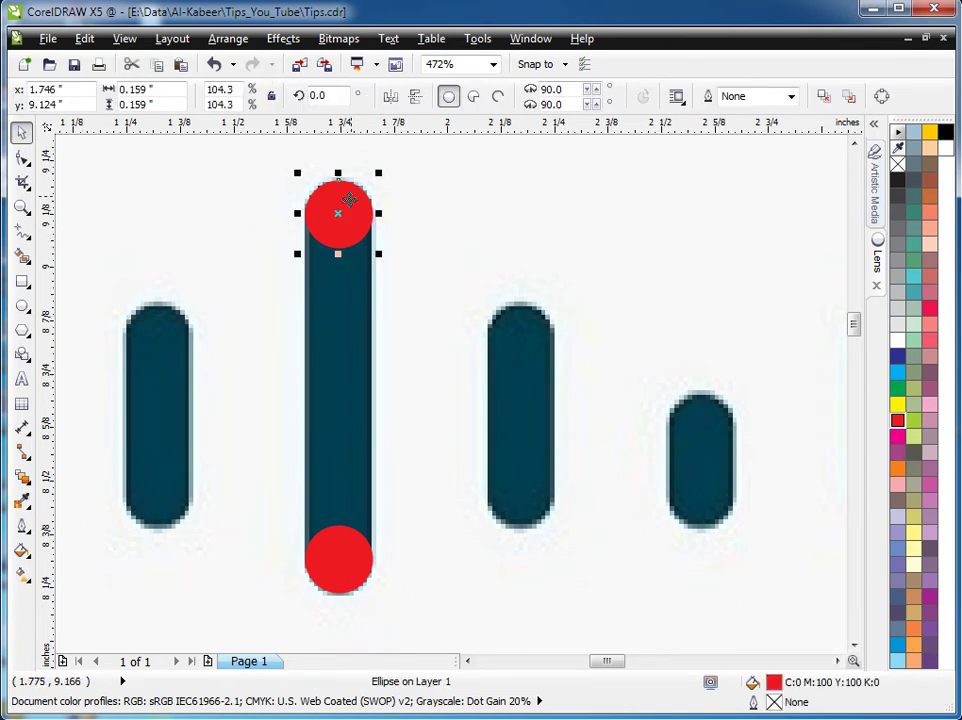
pyautogui.keyDown('shift'); pyautogui.click(350, 543); pyautogui.keyUp('shift')
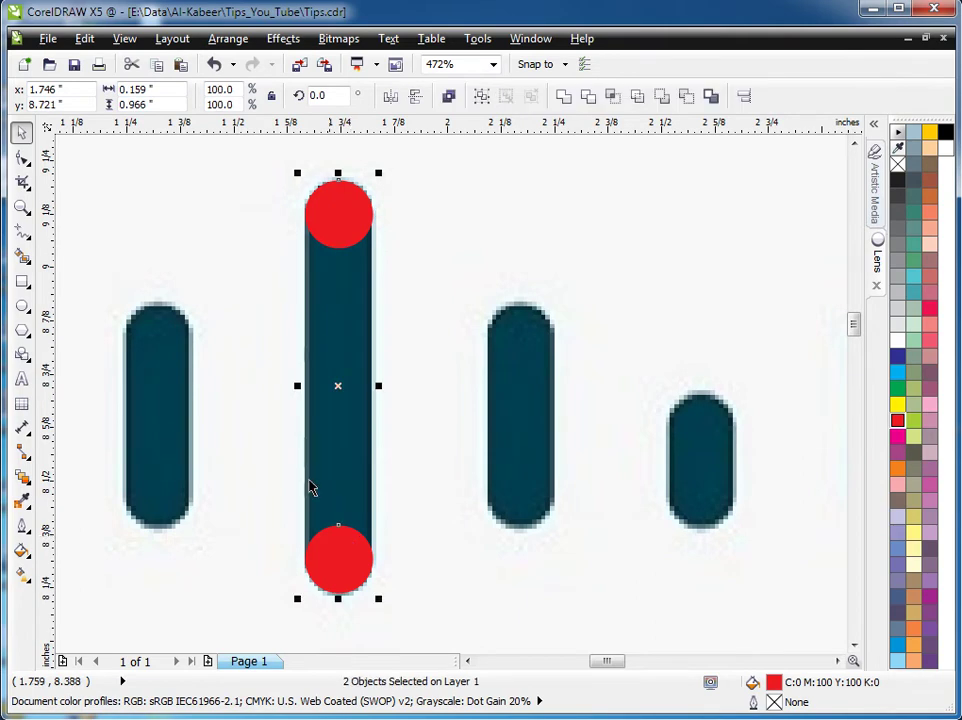
pyautogui.click(448, 98)
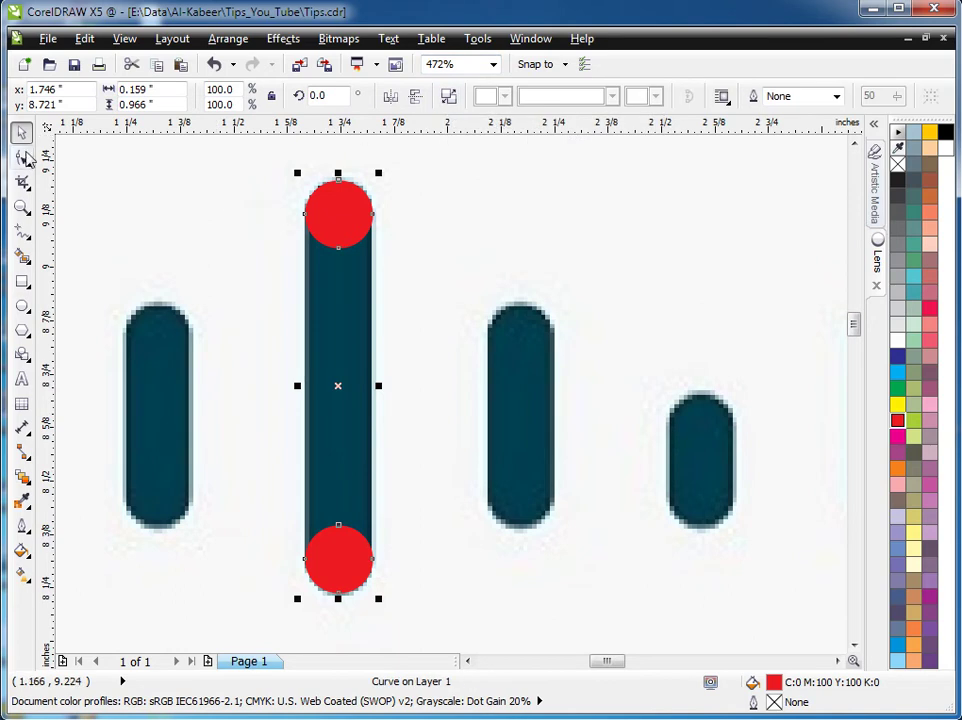
pyautogui.click(22, 160)
pyautogui.moveTo(318, 232); pyautogui.dragTo(376, 262)
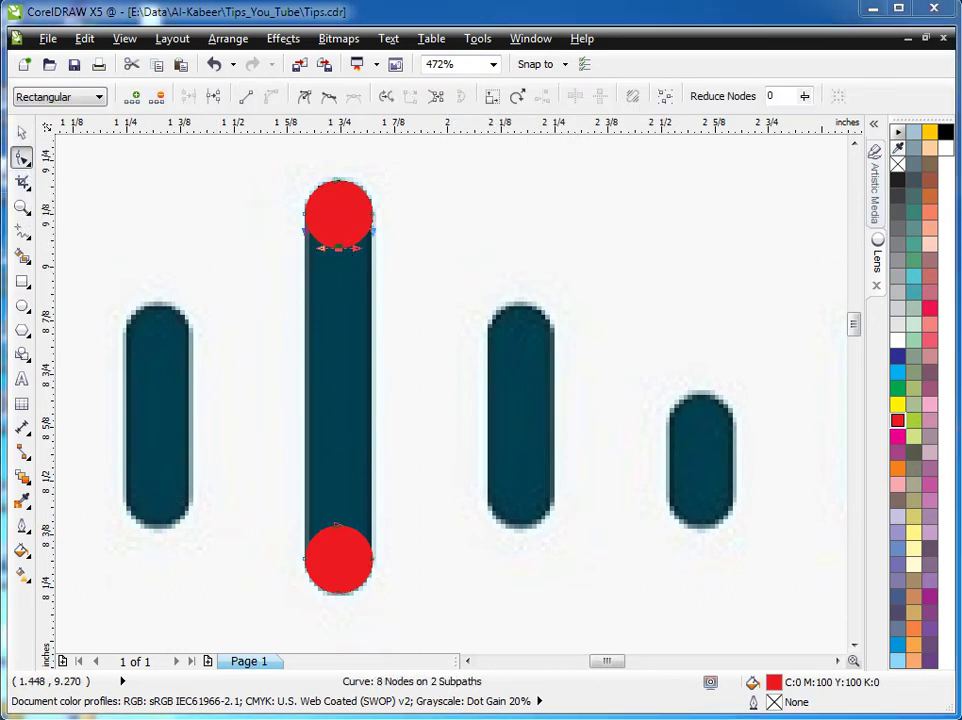
pyautogui.click(22, 133)
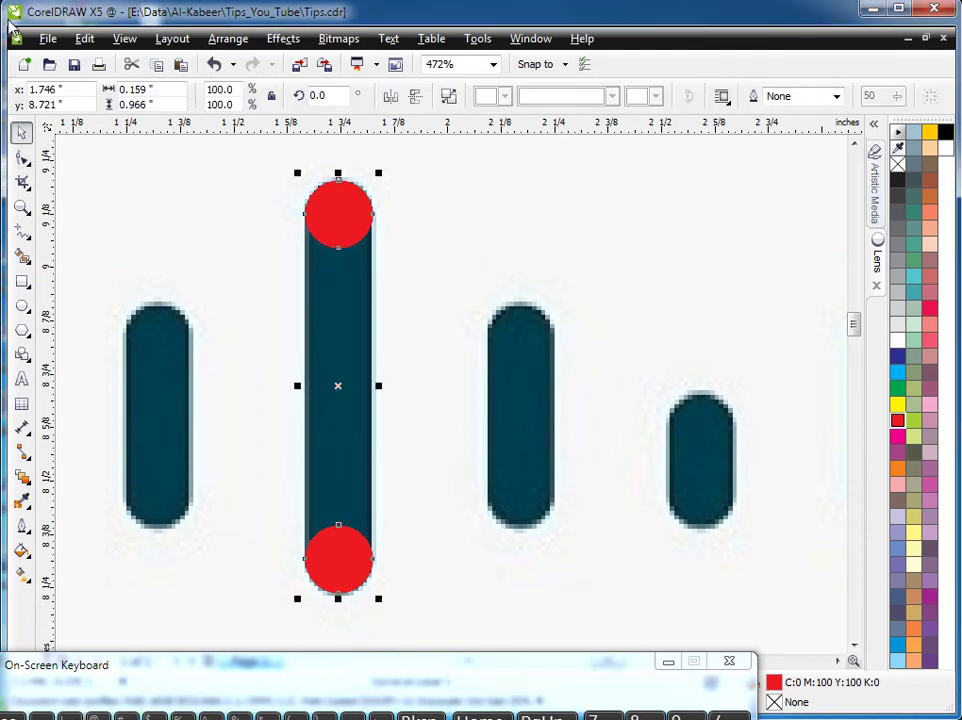
pyautogui.click(22, 157)
pyautogui.moveTo(247, 237); pyautogui.dragTo(423, 274)
pyautogui.moveTo(253, 236); pyautogui.dragTo(443, 556)
pyautogui.press('Escape')
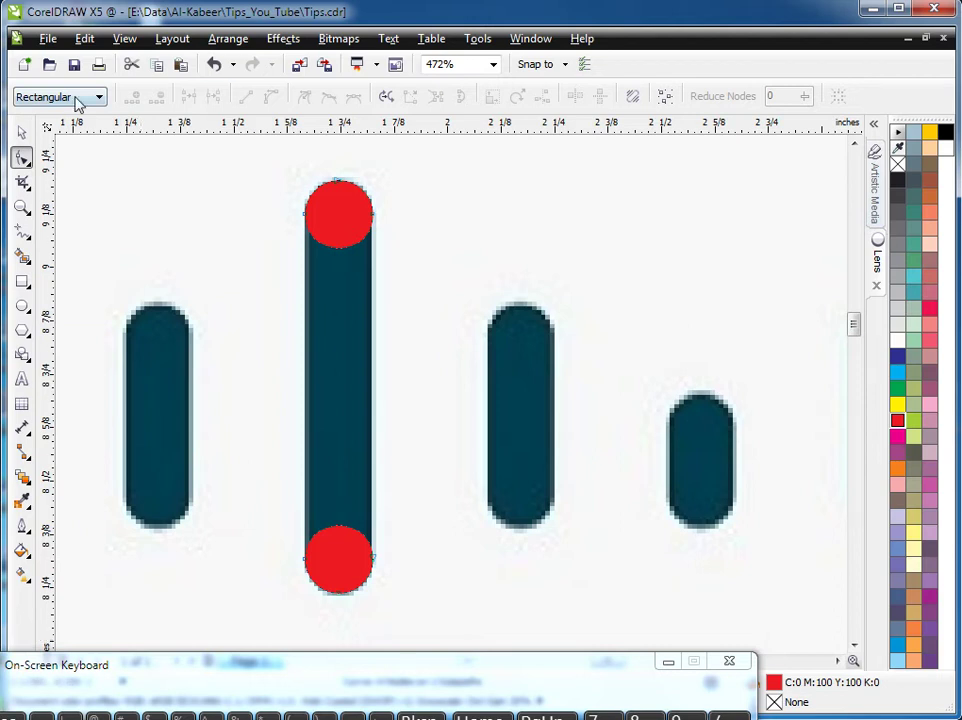
pyautogui.click(213, 64)
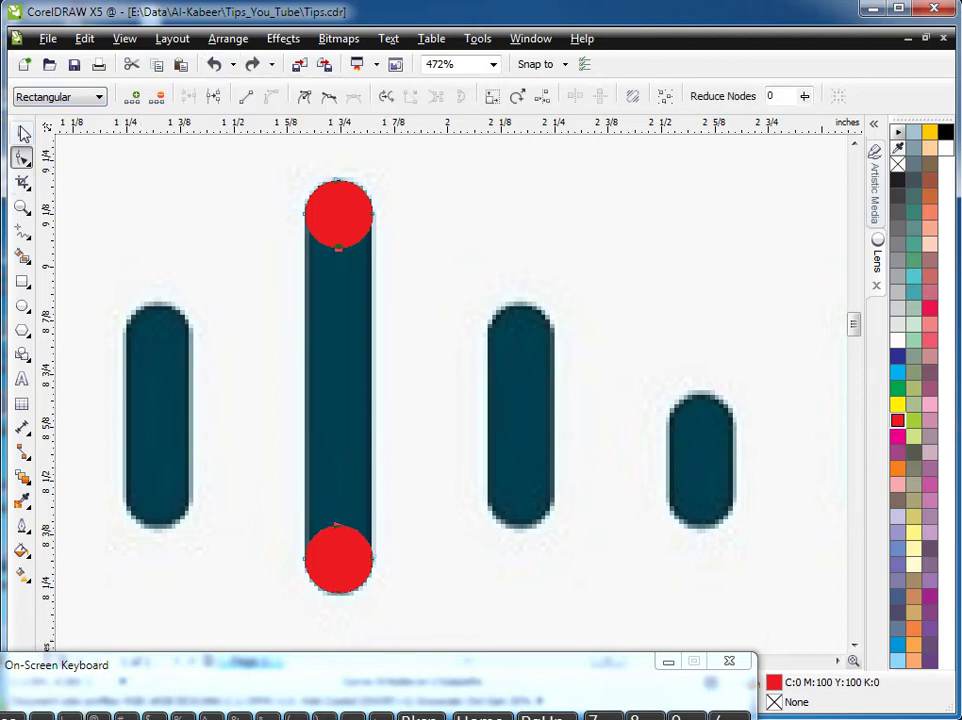
pyautogui.click(24, 133)
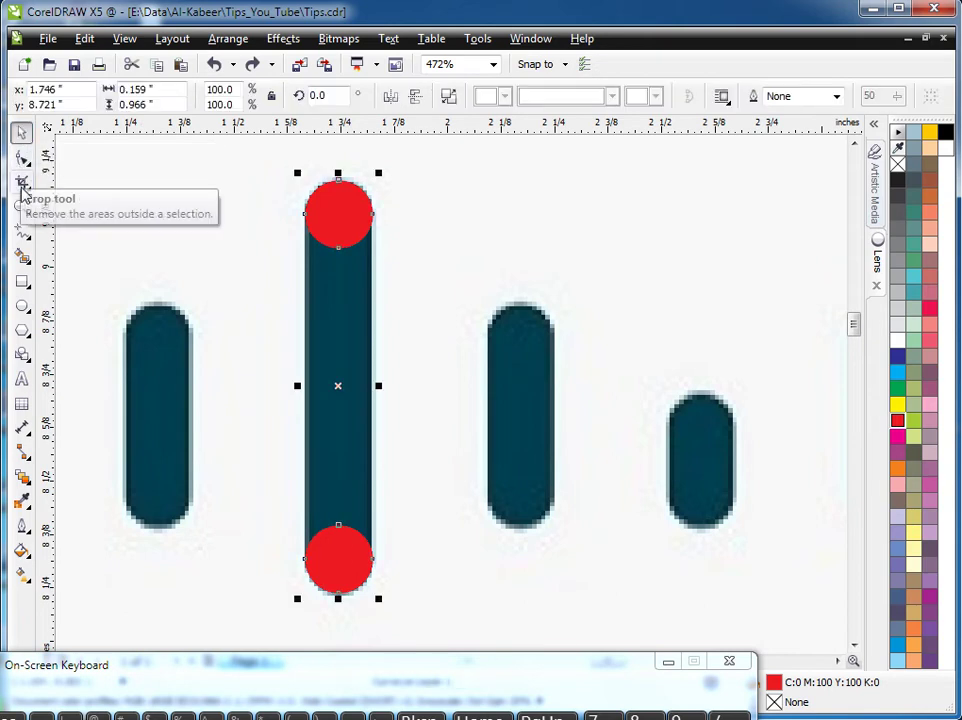
# Draw a rectangle about 0.051 by 0.785 in connecting the two circles, filled yellow with no outline
pyautogui.moveTo(335, 240); pyautogui.dragTo(366, 578)
pyautogui.click(21, 133)
pyautogui.click(897, 404)
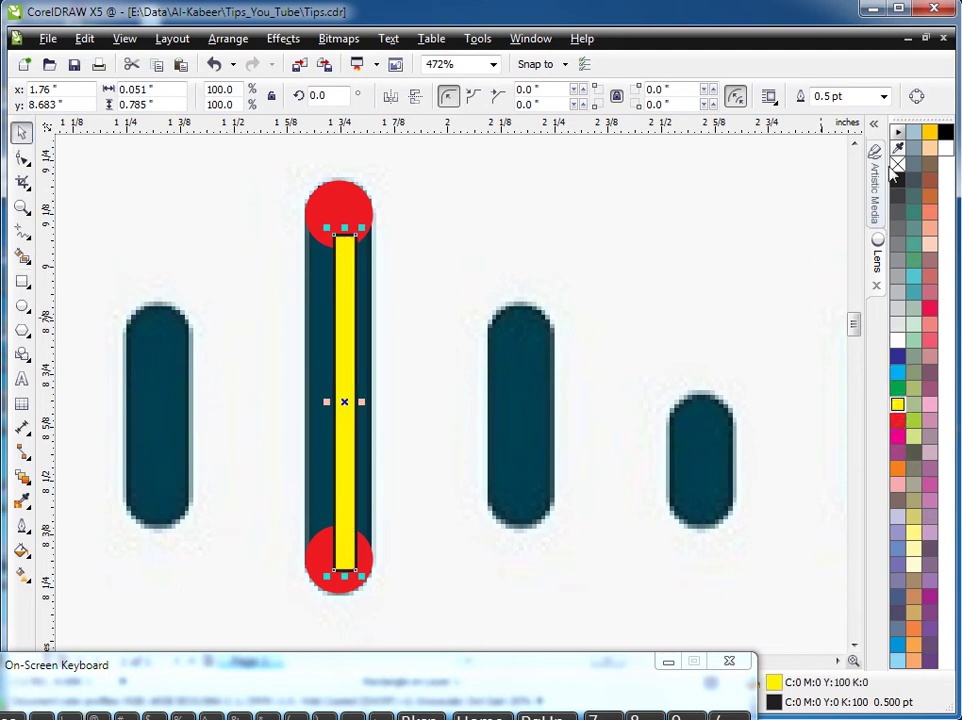
pyautogui.rightClick(897, 163)
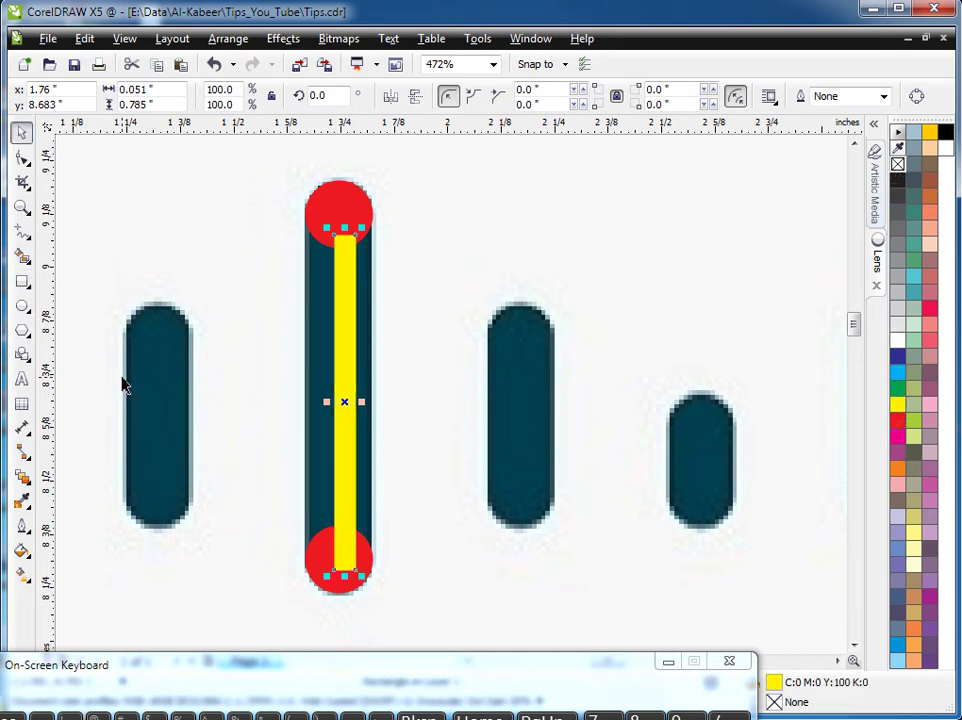
# Weld the yellow rectangle and the combined red circles into one shape
pyautogui.click(327, 216)
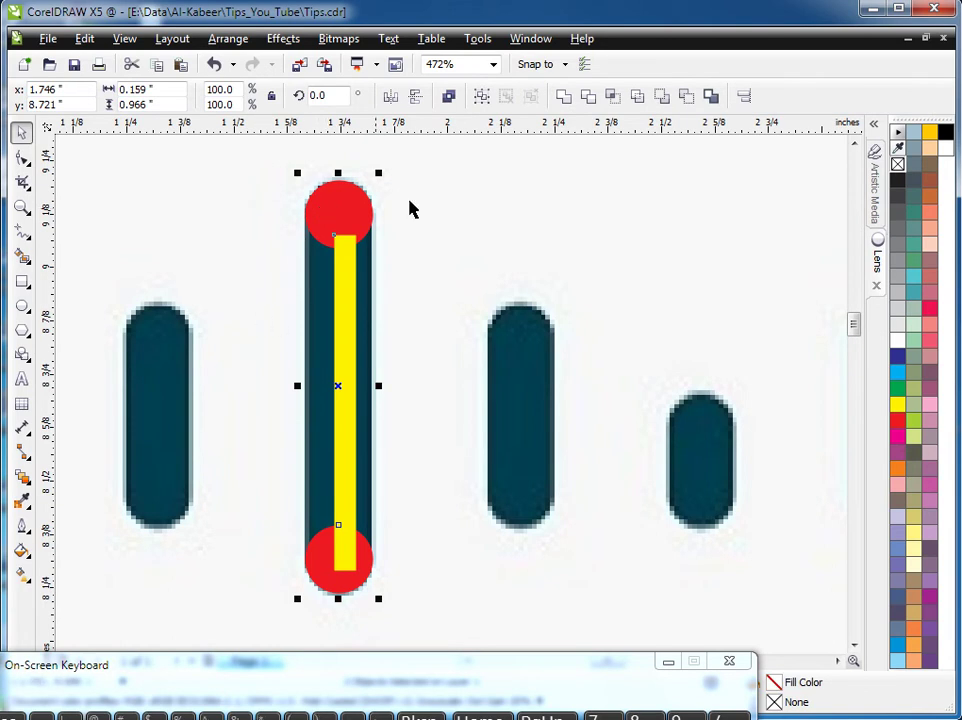
pyautogui.click(569, 100)
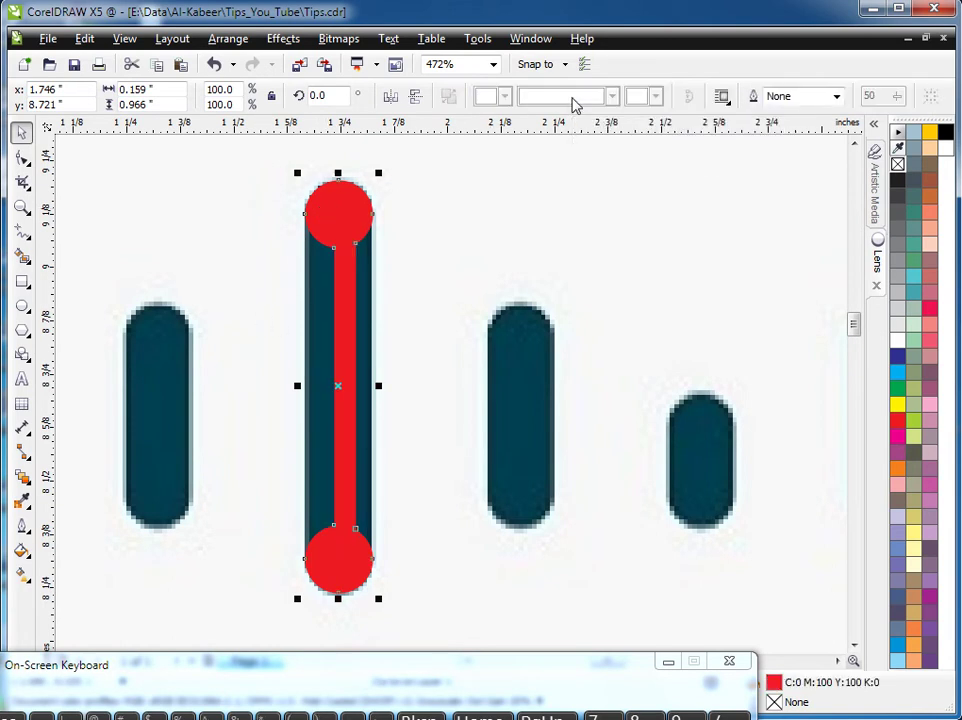
# Delete the nodes where the circles meet the narrow strip so the tall red shape becomes a straight-sided rounded bar
pyautogui.click(22, 157)
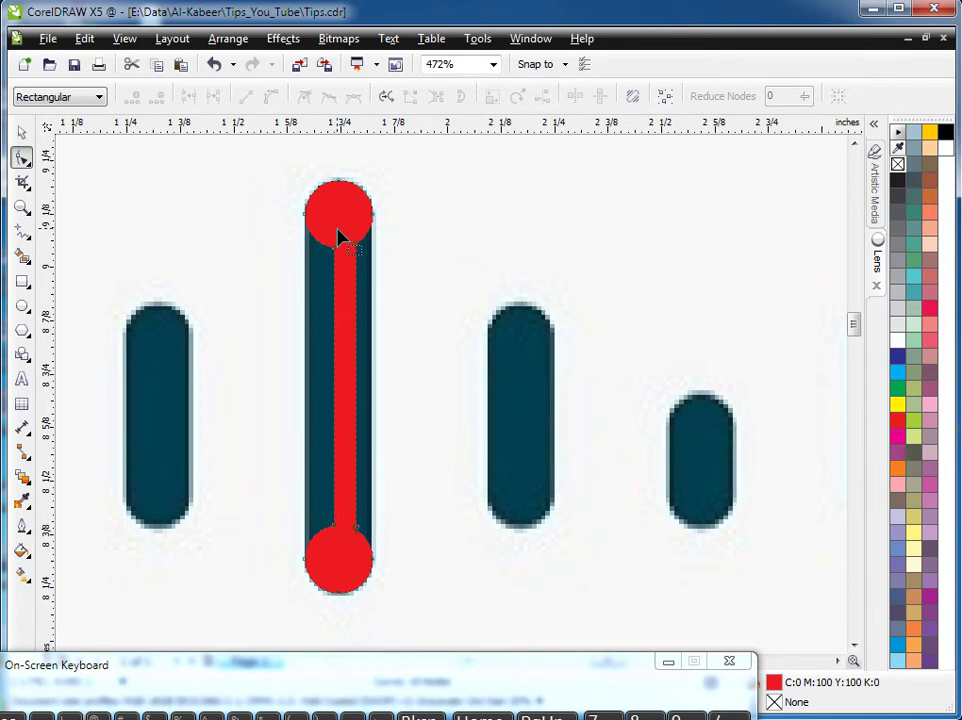
pyautogui.moveTo(322, 236); pyautogui.dragTo(380, 268)
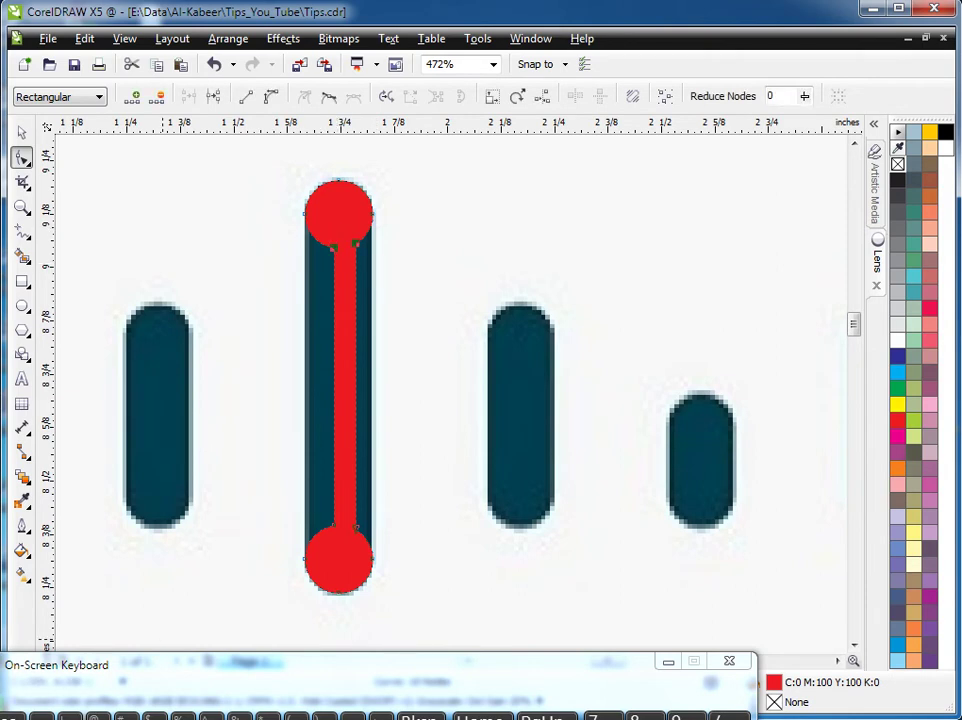
pyautogui.moveTo(313, 513); pyautogui.dragTo(386, 544)
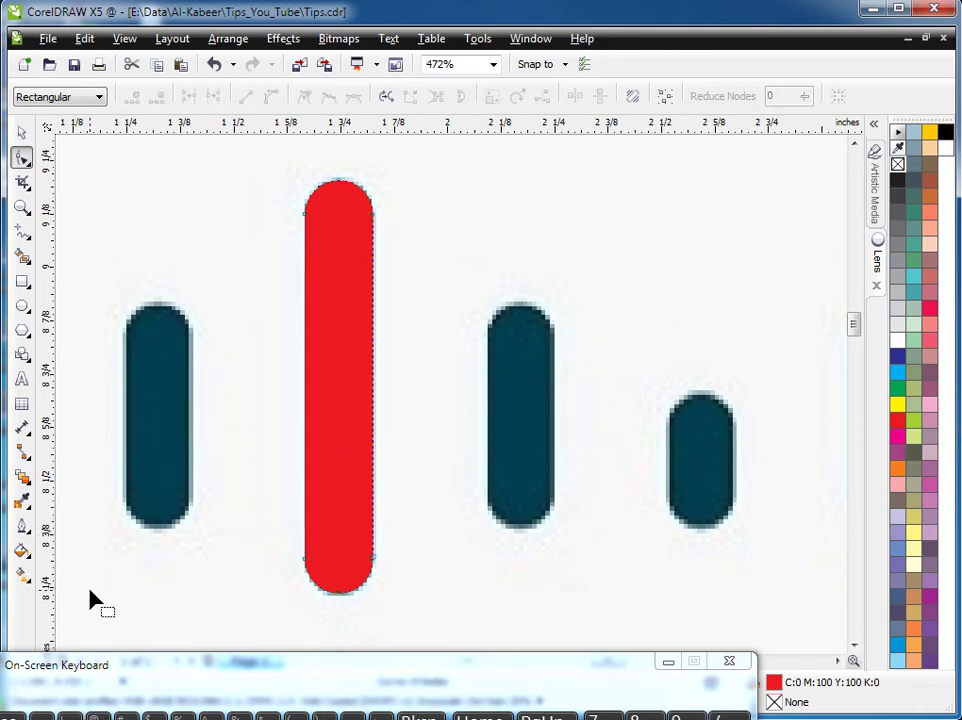
pyautogui.click(21, 132)
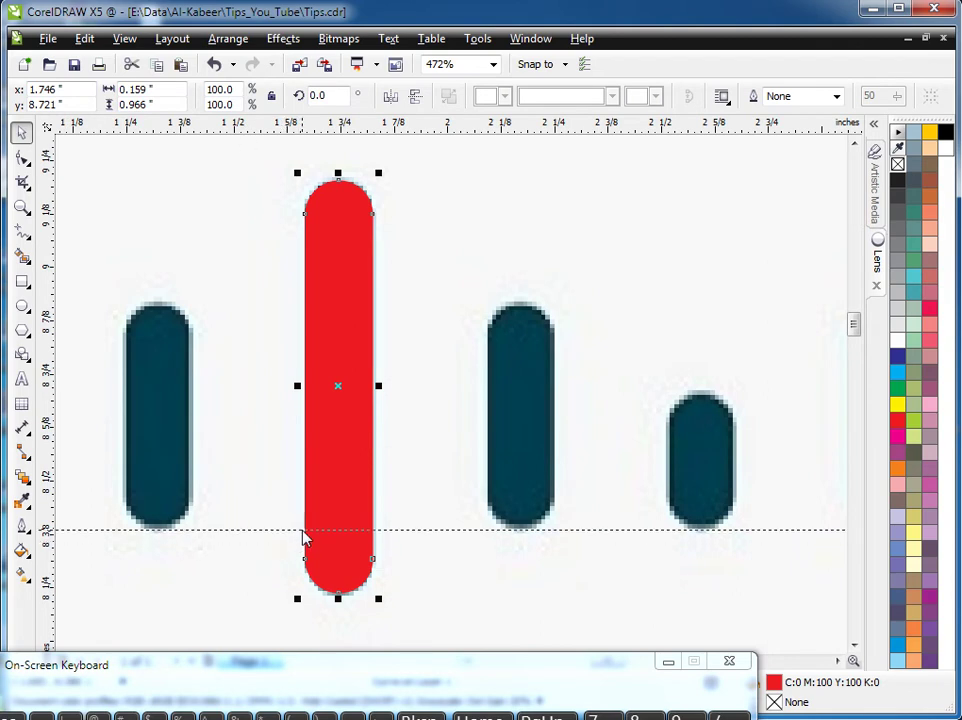
# Place guidelines around the bar just right of the tall red one: horizontals at 8.386 and 8.91 in, and verticals along both sides
pyautogui.click(271, 531)
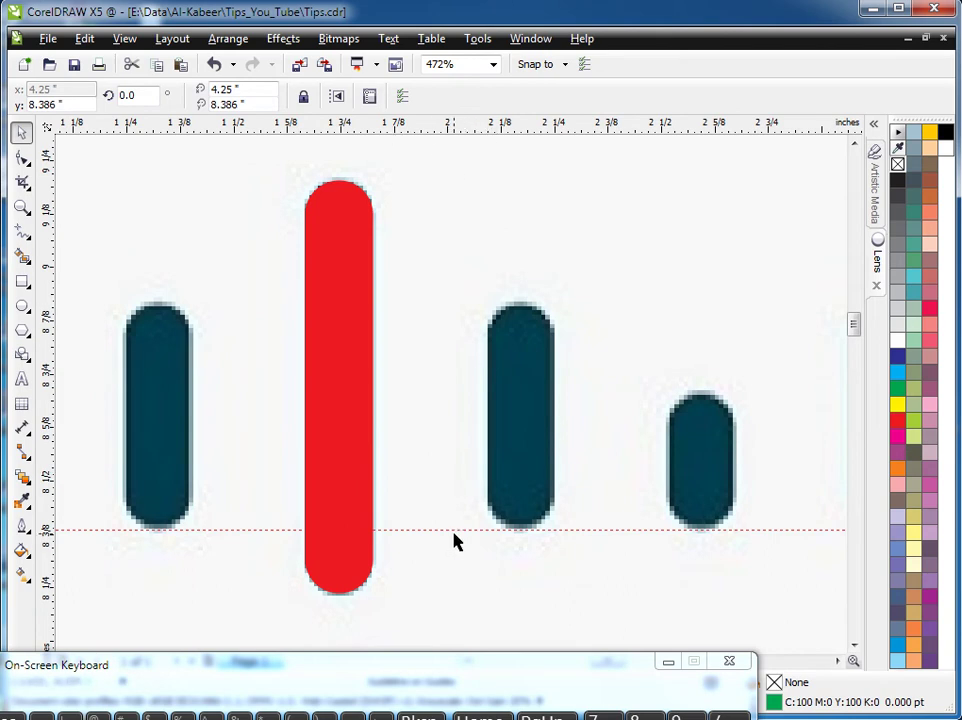
pyautogui.moveTo(463, 122); pyautogui.dragTo(470, 312)
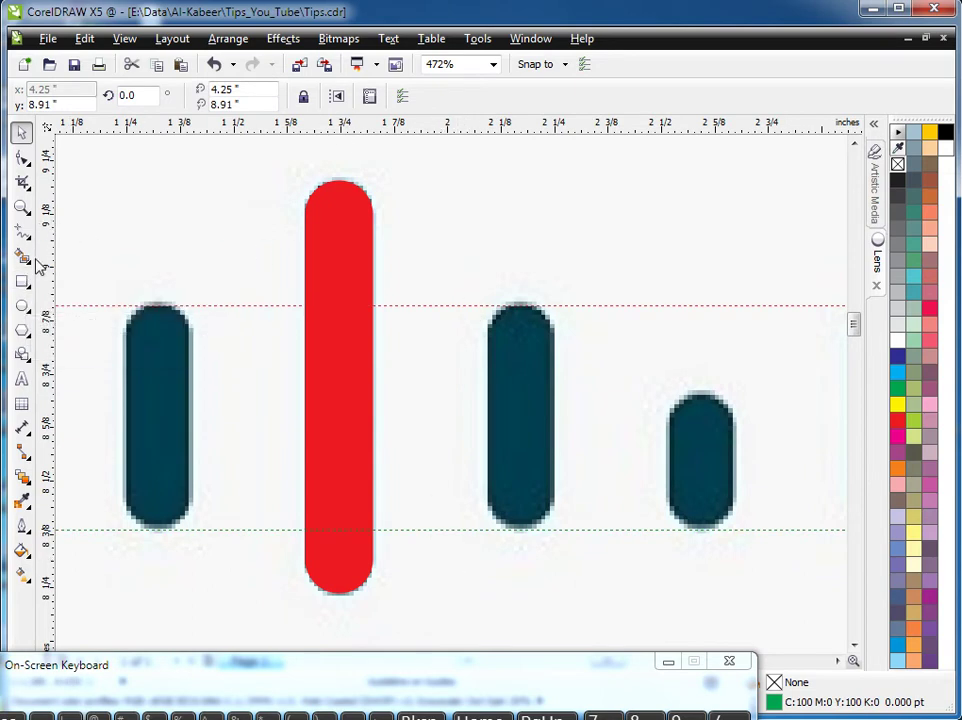
pyautogui.moveTo(505, 395); pyautogui.dragTo(488, 393)
pyautogui.moveTo(40, 432); pyautogui.dragTo(556, 443)
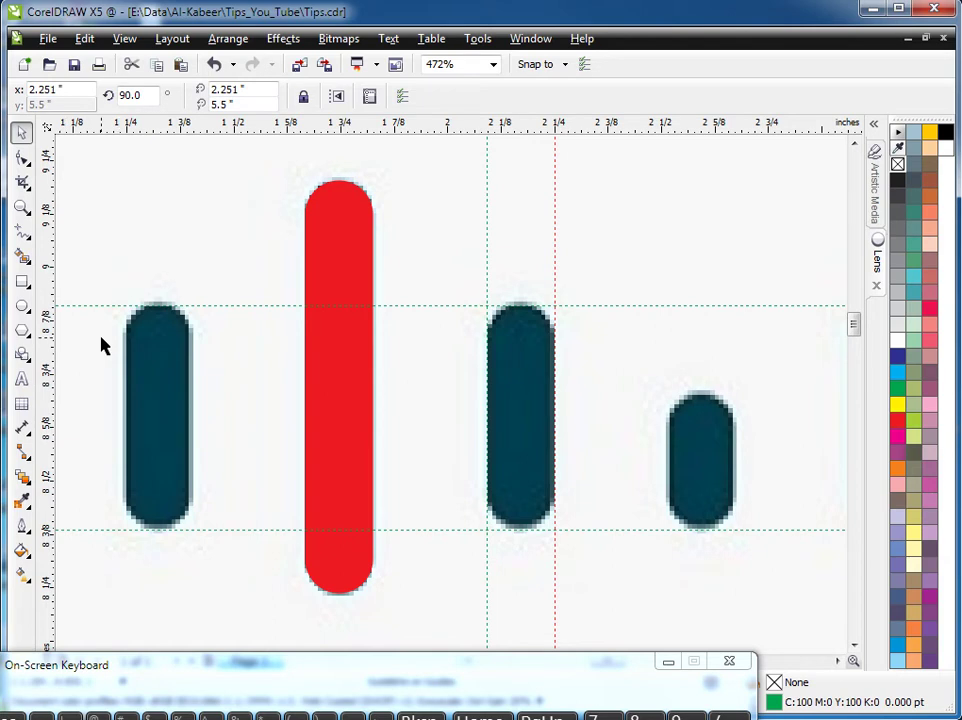
# Enable snapping to guidelines and draw a rectangle about 0.159 by 0.525 in inside the guideline frame
pyautogui.click(21, 286)
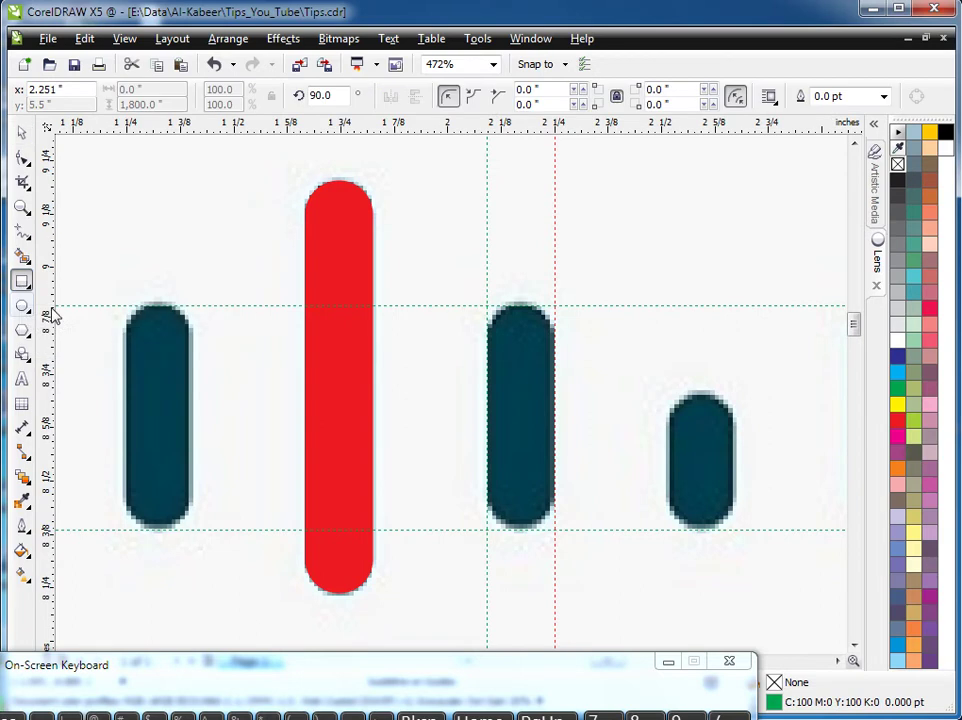
pyautogui.click(540, 64)
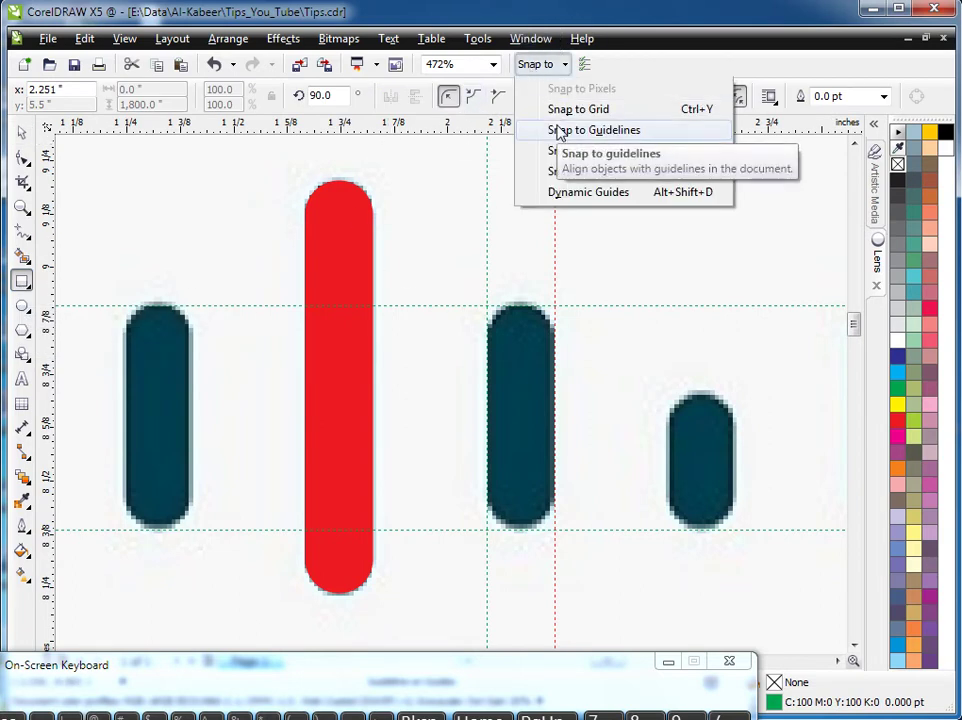
pyautogui.click(590, 130)
pyautogui.moveTo(488, 305); pyautogui.dragTo(556, 529)
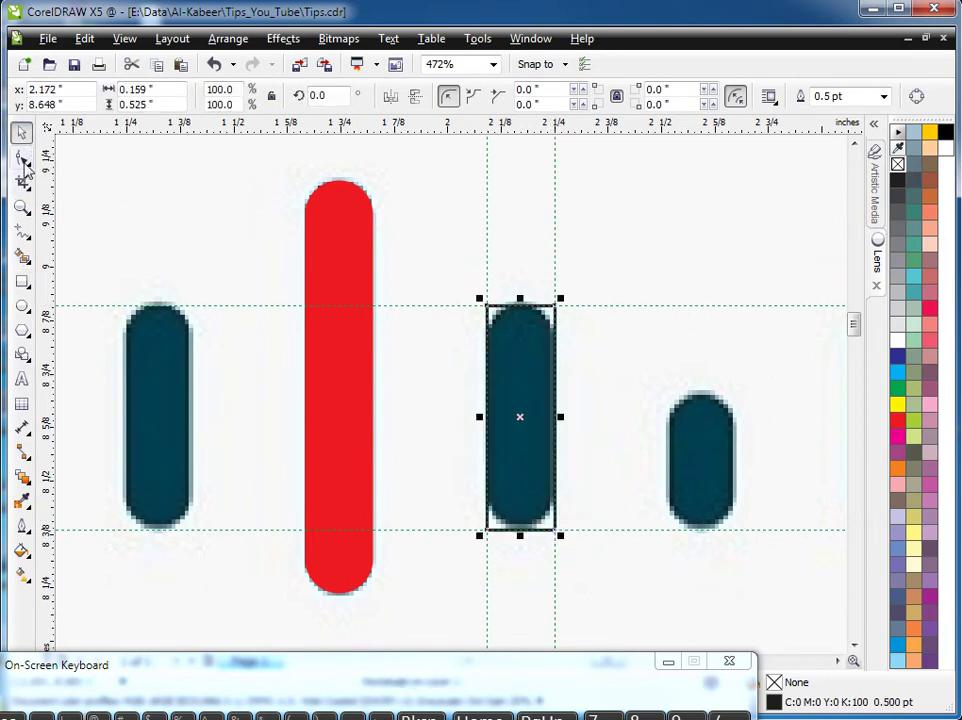
# Round all corners of the new rectangle to 0.079 in so it matches the bar's rounded ends
pyautogui.click(22, 158)
pyautogui.moveTo(487, 306); pyautogui.dragTo(487, 340)
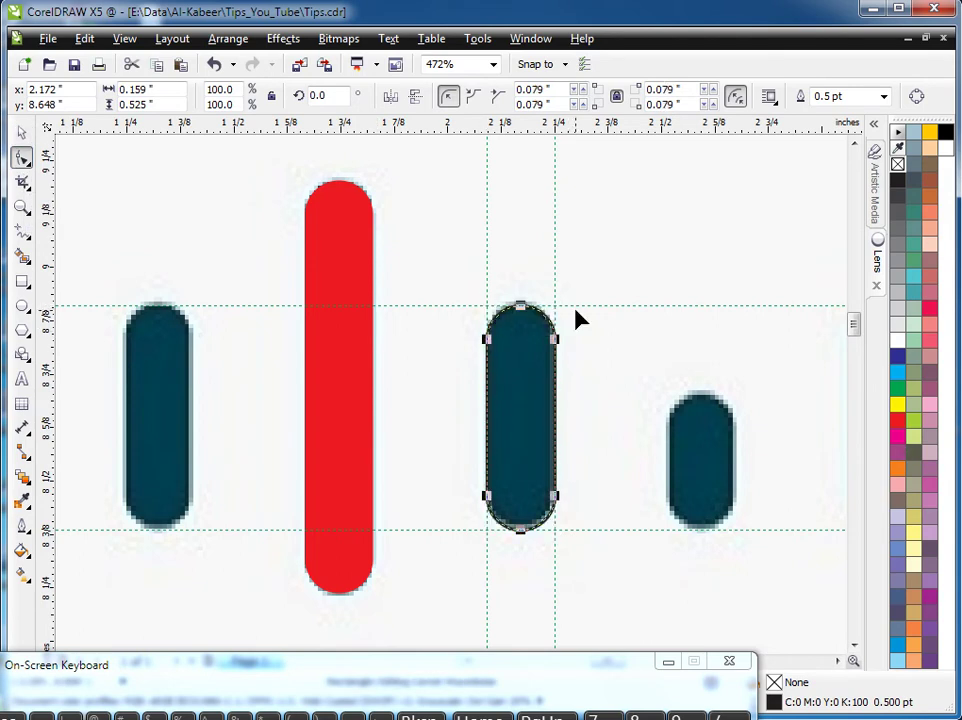
pyautogui.click(22, 134)
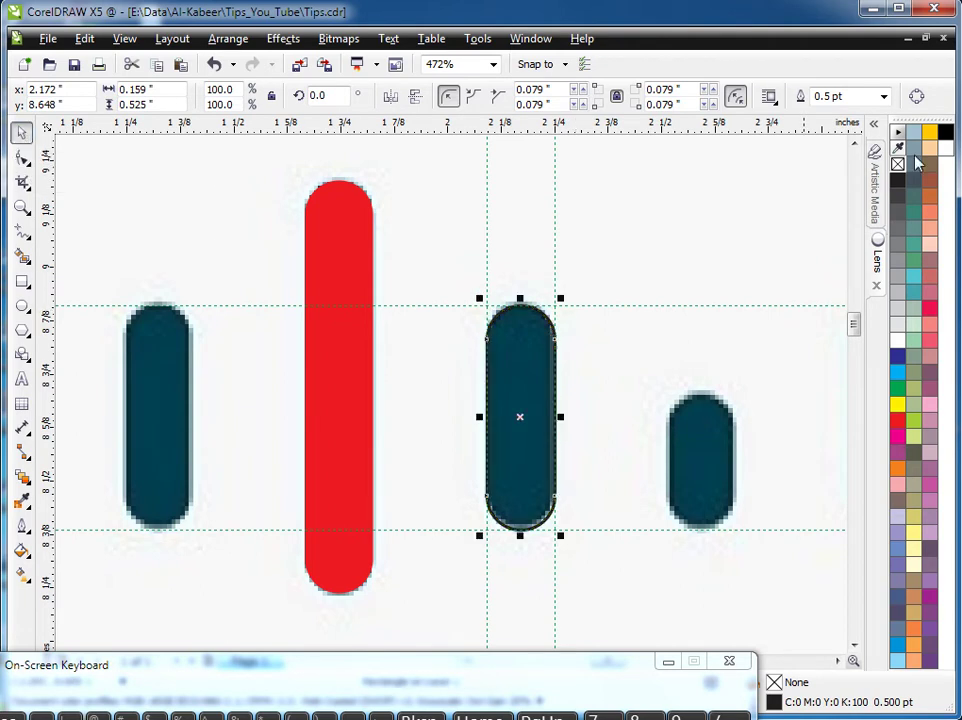
# Fill the rounded rectangle with yellow and remove its outline
pyautogui.click(897, 420)
pyautogui.click(430, 231)
pyautogui.click(511, 350)
pyautogui.click(909, 401)
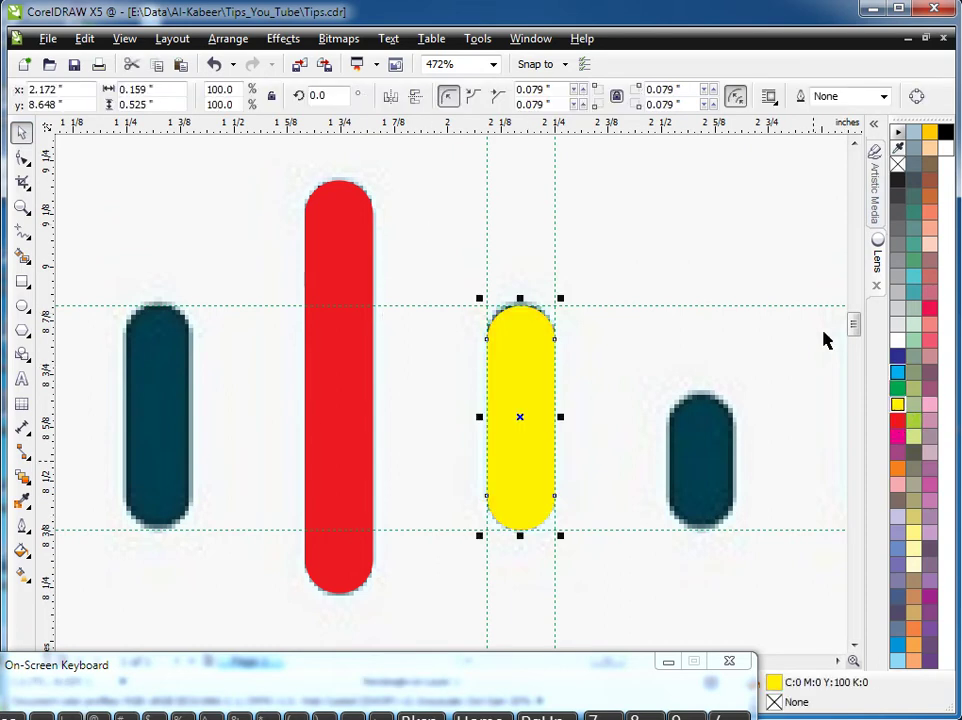
# Try the yellow bar over the upper part of the tall red bar, and undo the move
pyautogui.moveTo(522, 334); pyautogui.dragTo(338, 210)
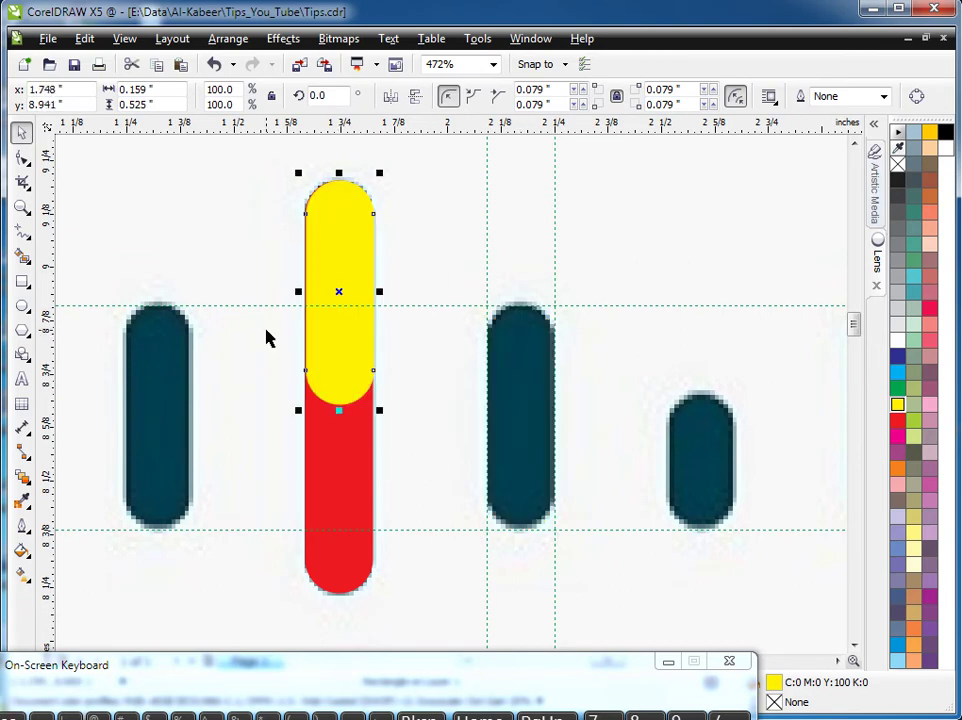
pyautogui.click(214, 64)
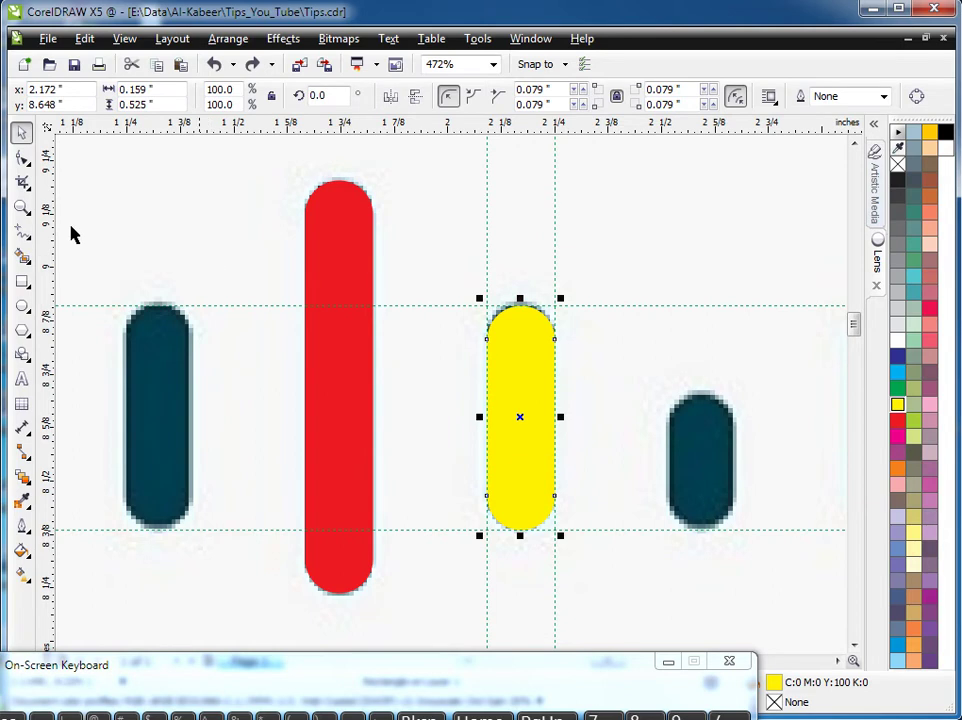
# Draw a circle about 0.148 in across on the short bar, filled red with no outline
pyautogui.click(21, 306)
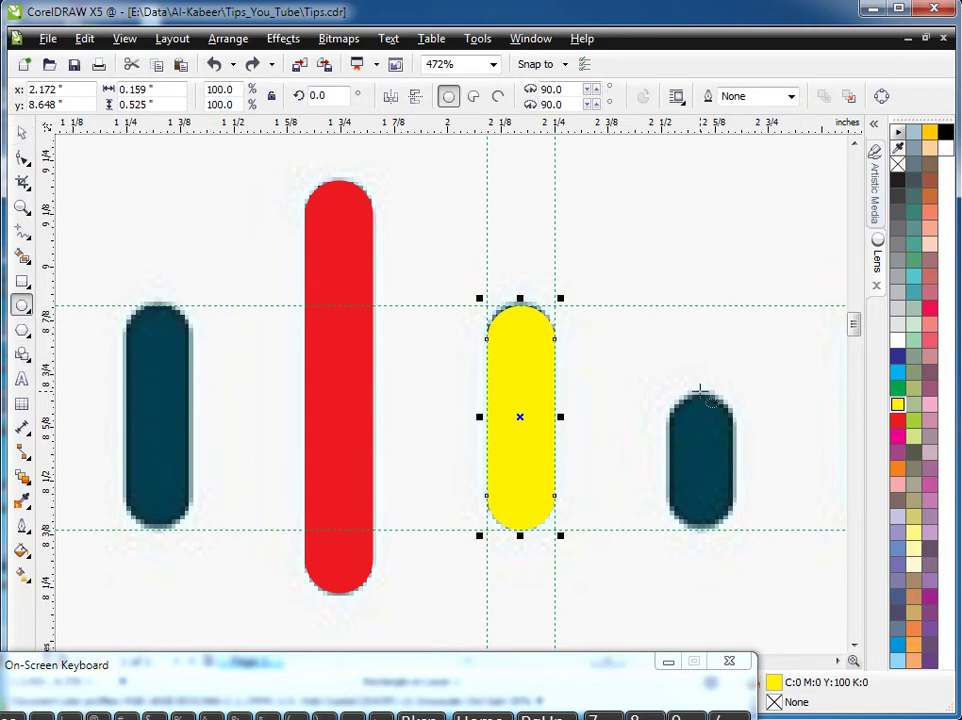
pyautogui.moveTo(672, 408); pyautogui.dragTo(745, 463)
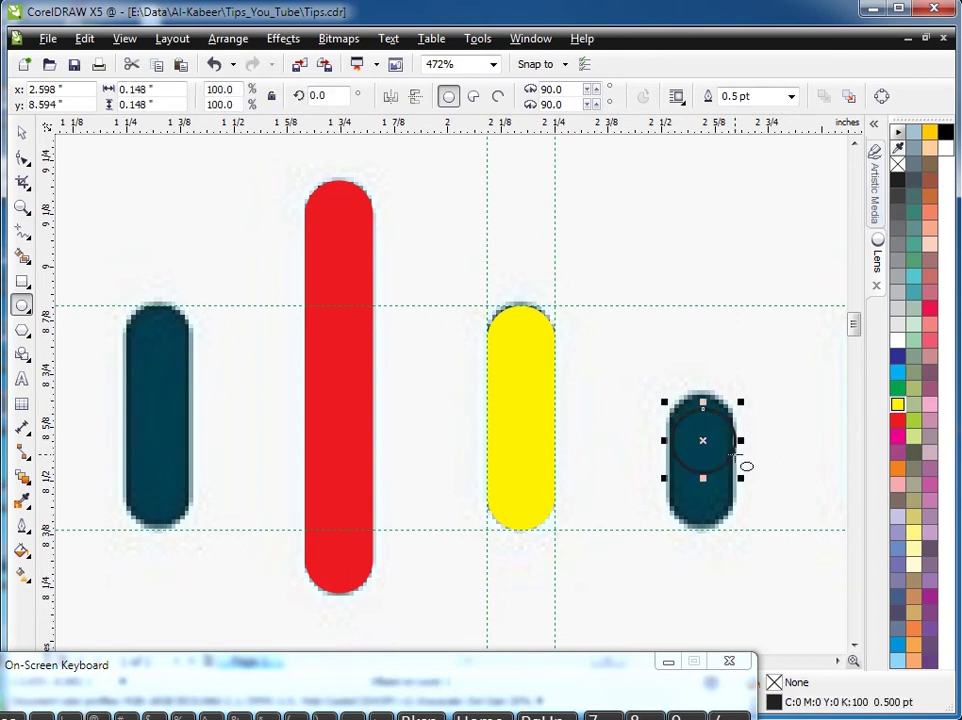
pyautogui.click(21, 131)
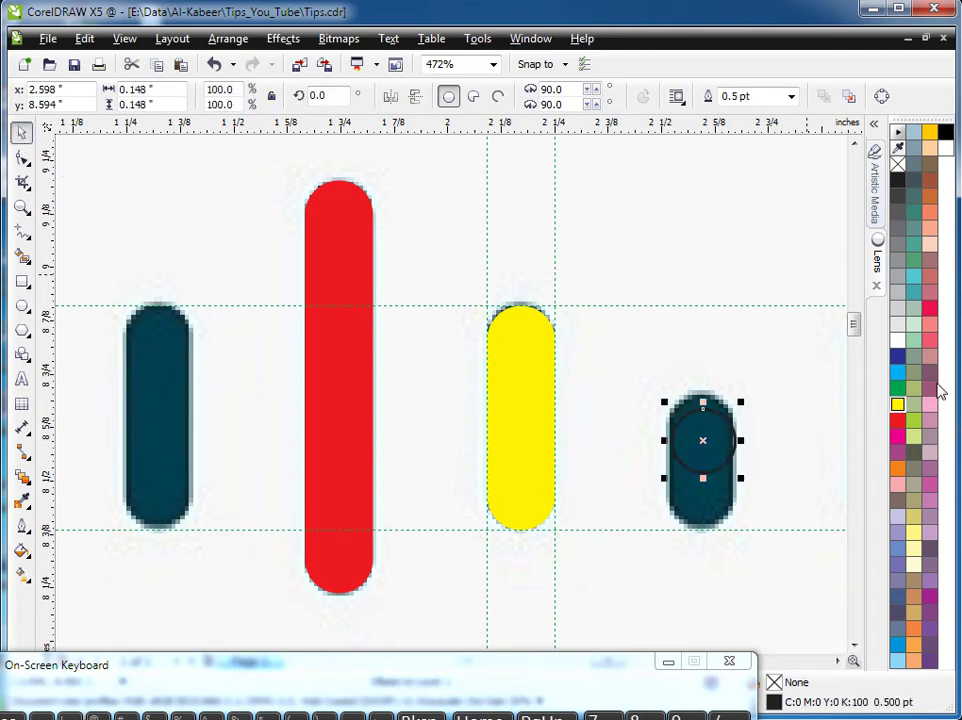
pyautogui.click(898, 420)
pyautogui.rightClick(897, 164)
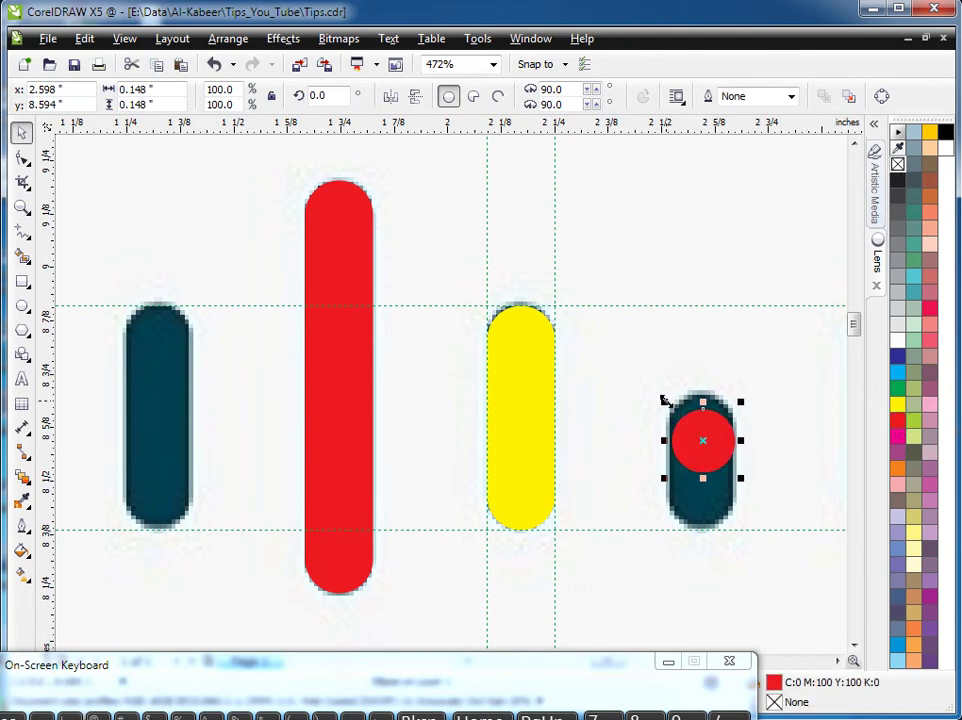
# Enlarge the red circle to about 0.154 in and fit it to the short bar's upper end, with a copy at the lower end
pyautogui.press('Escape')
pyautogui.moveTo(663, 401); pyautogui.dragTo(659, 398)
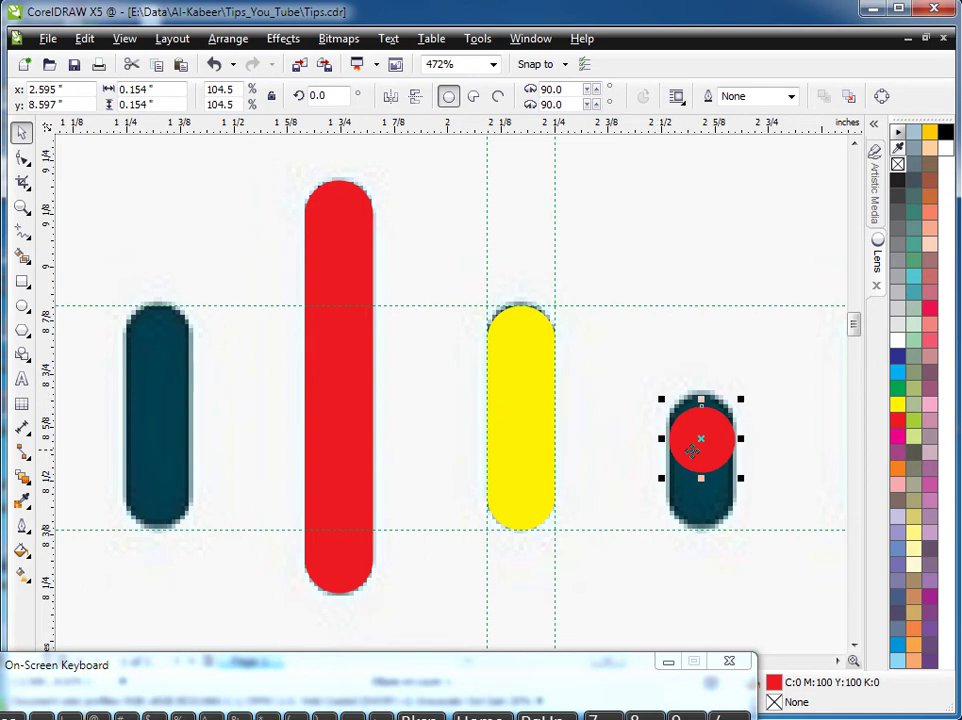
pyautogui.moveTo(702, 443); pyautogui.dragTo(701, 497)
pyautogui.rightClick(701, 497)
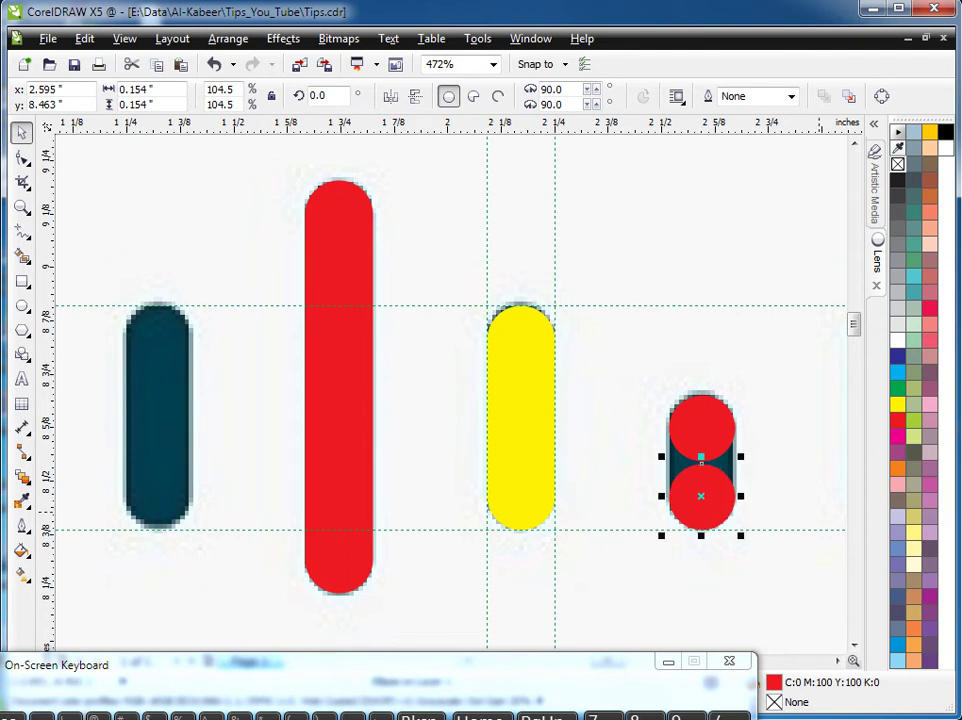
pyautogui.click(543, 64)
pyautogui.click(543, 64)
pyautogui.rightClick(197, 398)
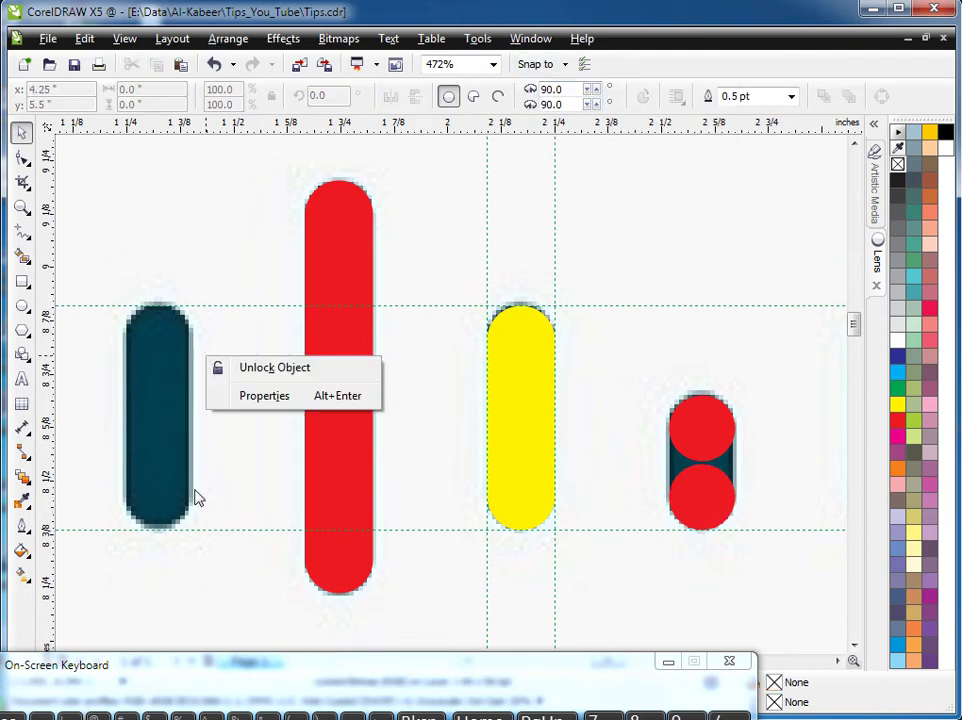
pyautogui.press('Escape')
# Turn the short bar's upper circle into an arc with a red outline, and delete the lower circle
pyautogui.click(708, 440)
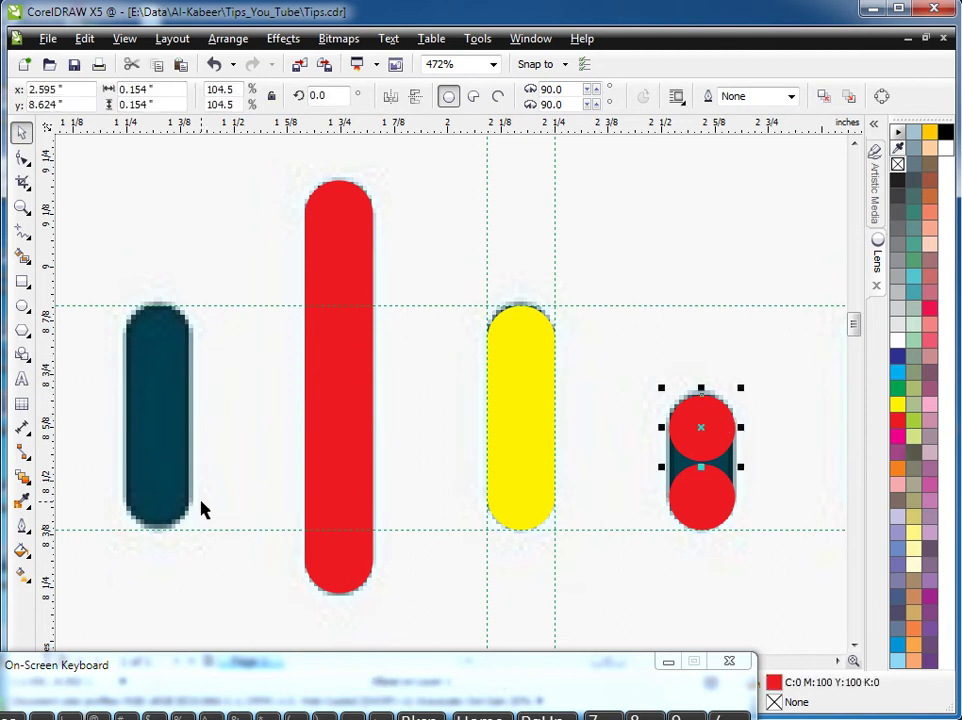
pyautogui.click(497, 100)
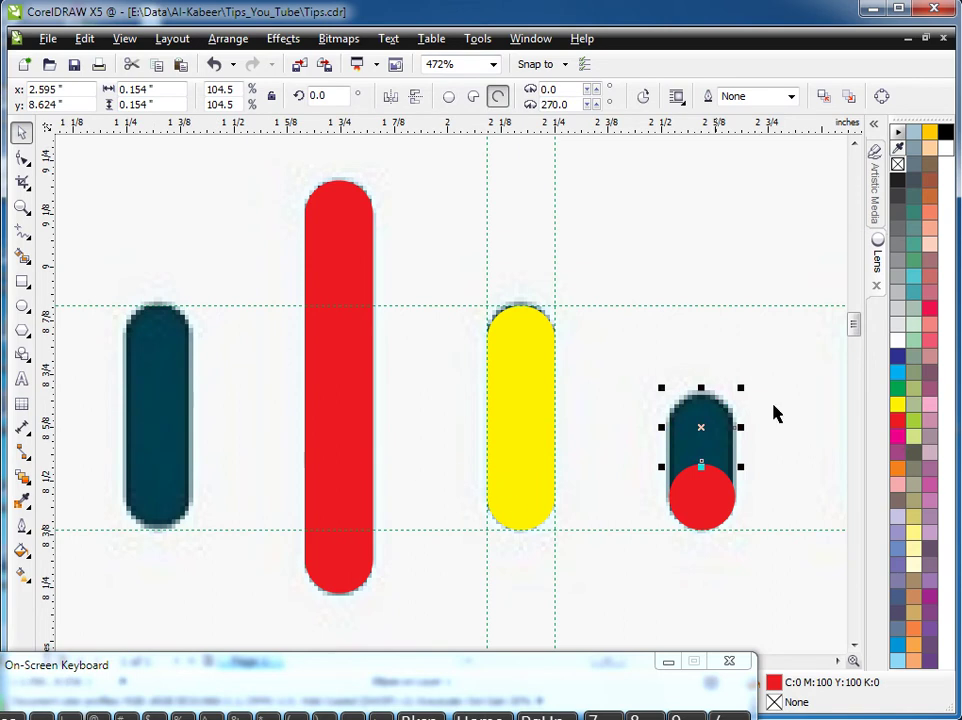
pyautogui.rightClick(897, 420)
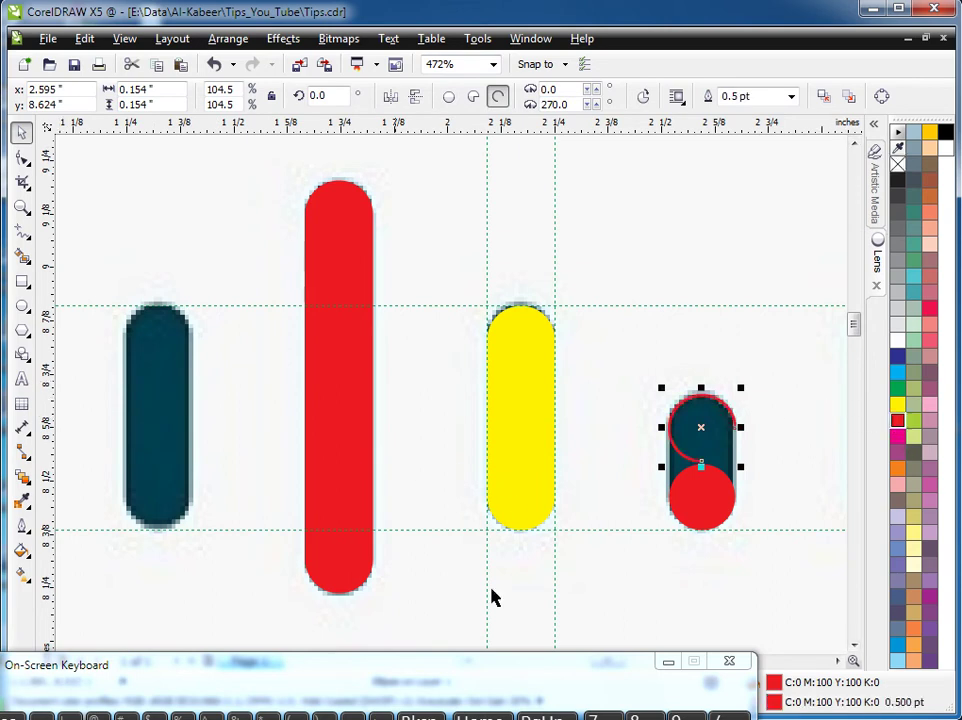
pyautogui.click(693, 503)
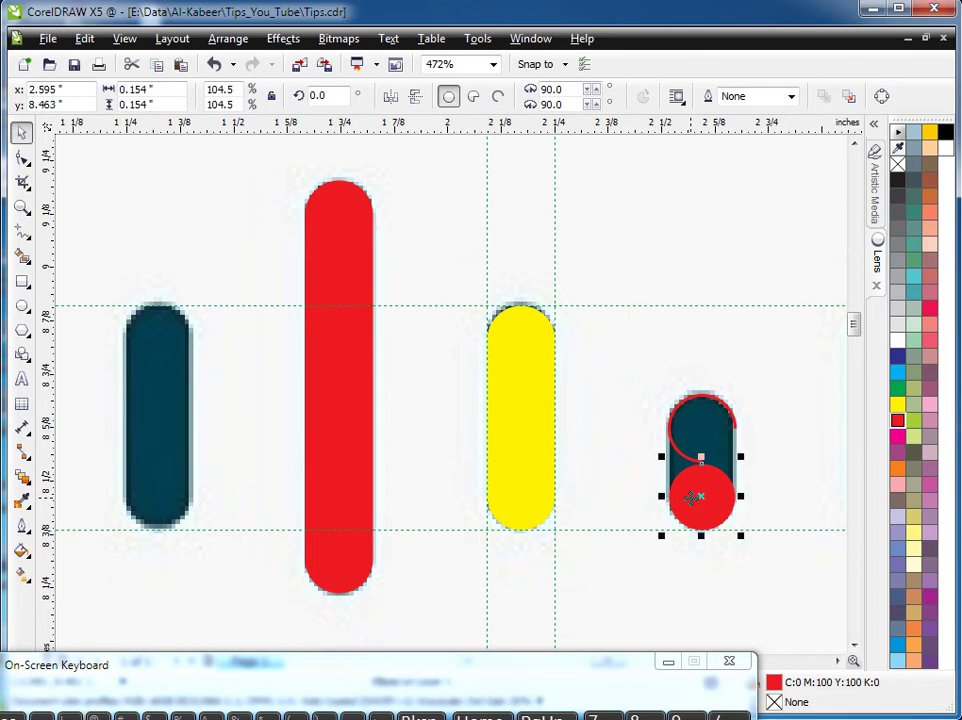
pyautogui.press('Delete')
# Reshape the arc to span 0 to 180 degrees around the short bar's upper end, keeping it an open arc
pyautogui.click(21, 157)
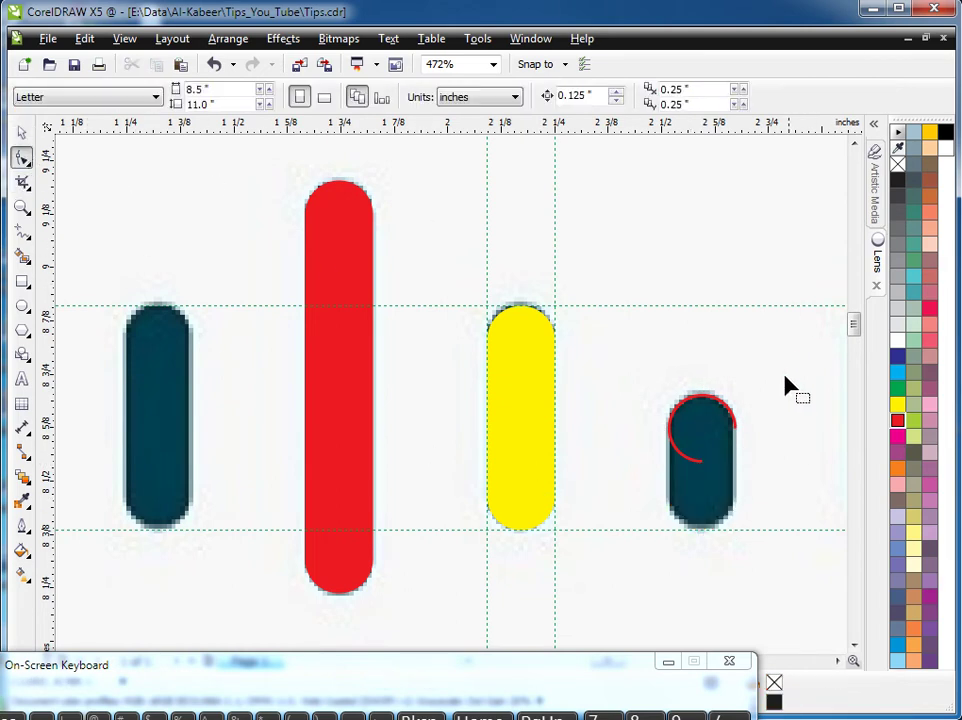
pyautogui.click(719, 408)
pyautogui.moveTo(703, 468); pyautogui.dragTo(674, 440)
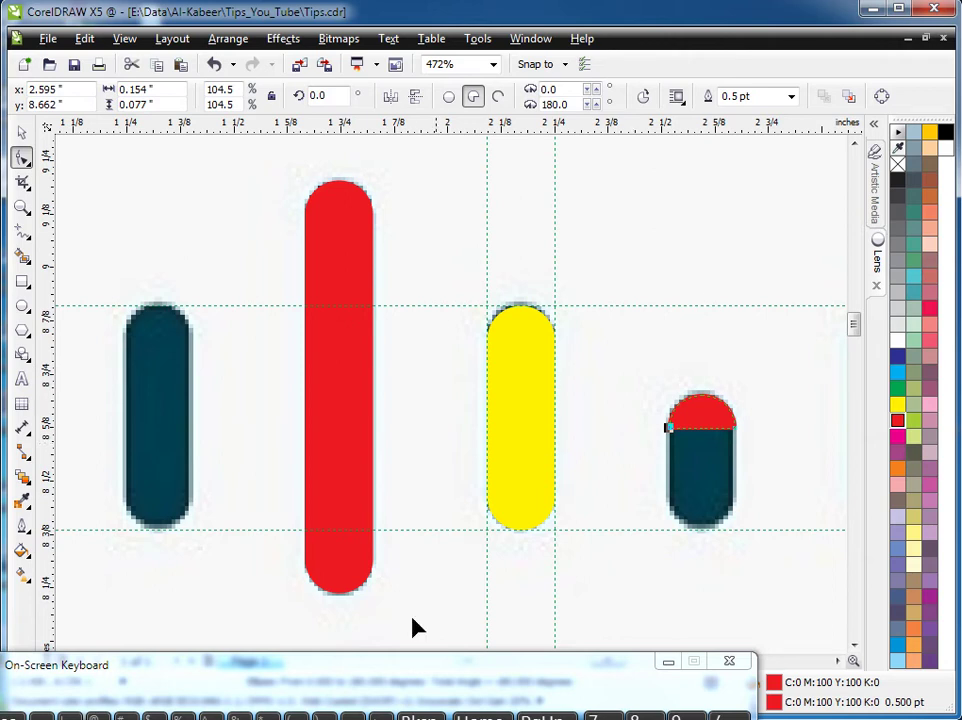
pyautogui.click(729, 661)
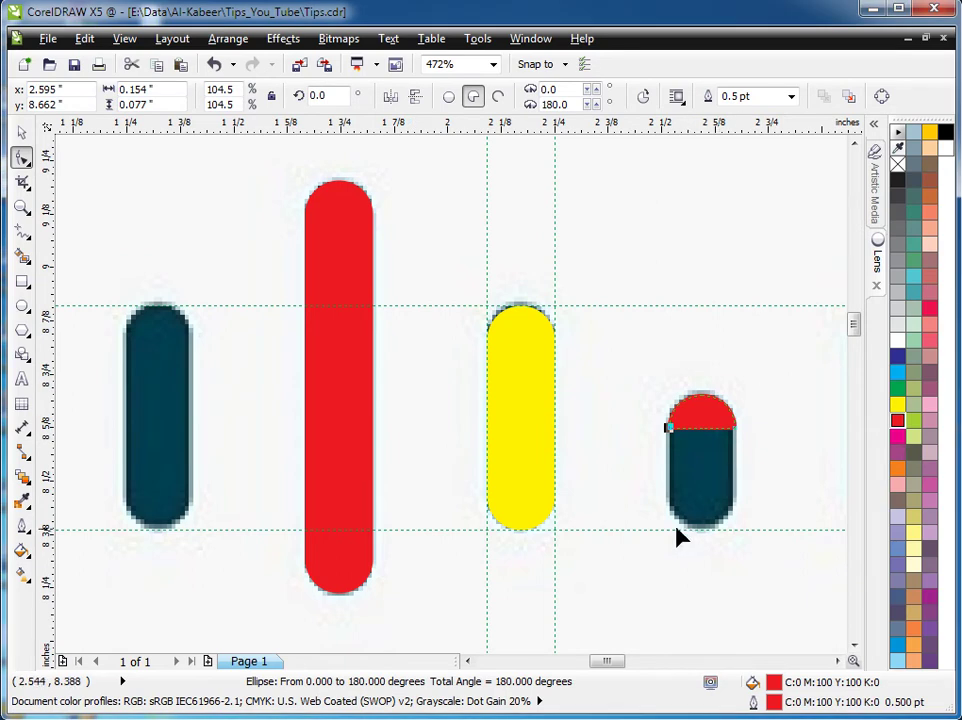
pyautogui.moveTo(670, 427)
pyautogui.mouseDown()
pyautogui.moveTo(679, 462)
pyautogui.moveTo(683, 443)
pyautogui.moveTo(669, 428)
pyautogui.mouseUp()
pyautogui.click(499, 97)
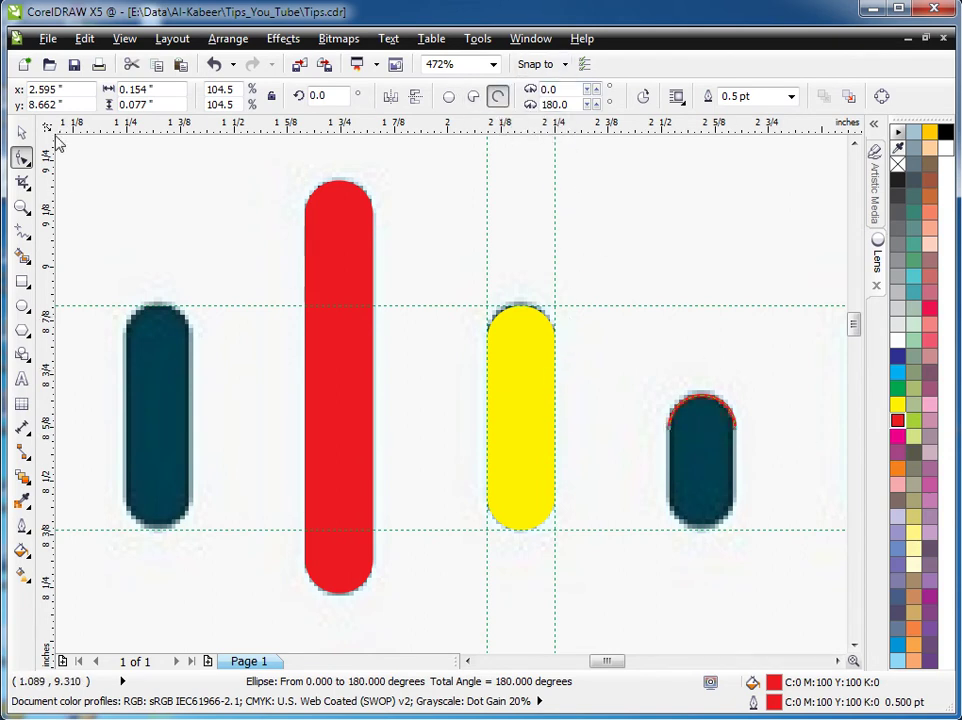
pyautogui.click(21, 133)
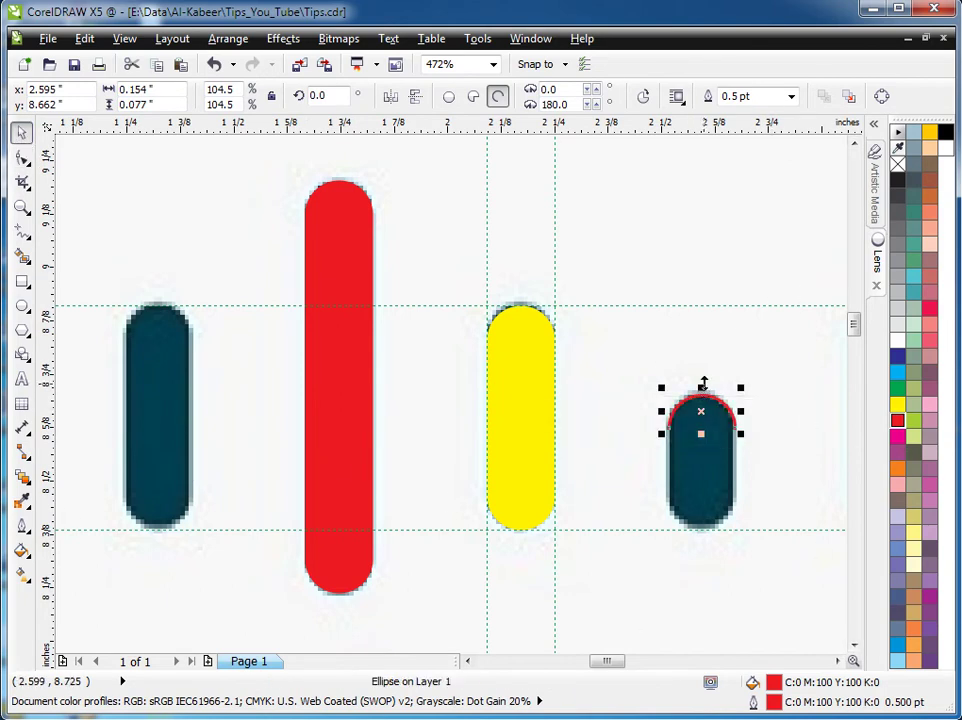
# Create a vertically mirrored copy of the half-circle arc and fit it to the short bar's lower end
pyautogui.moveTo(701, 389); pyautogui.dragTo(706, 437)
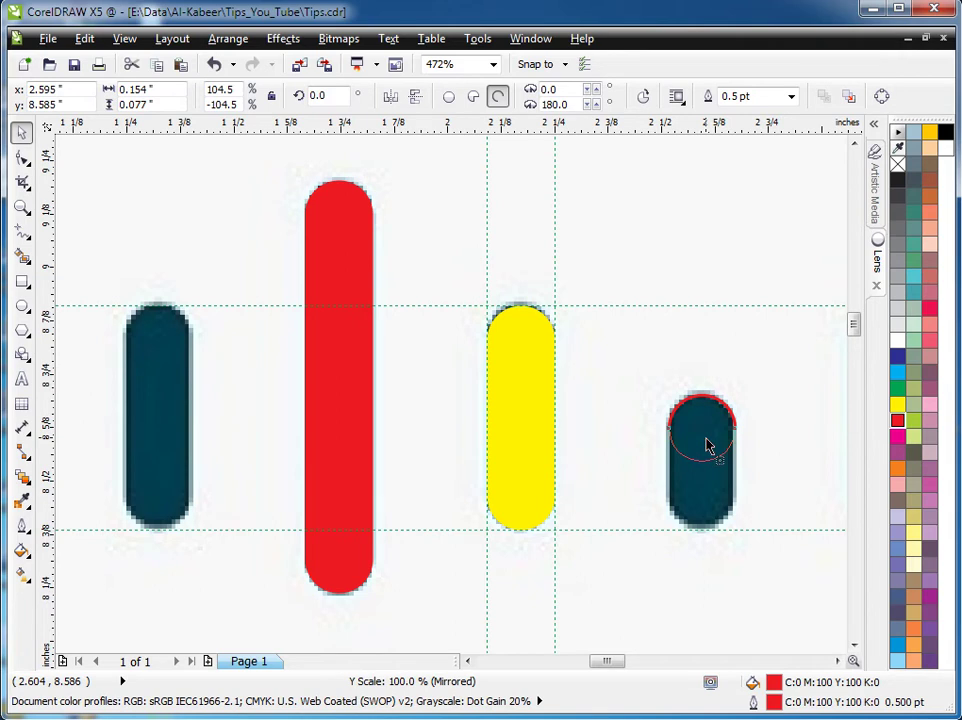
pyautogui.moveTo(707, 445); pyautogui.dragTo(707, 441)
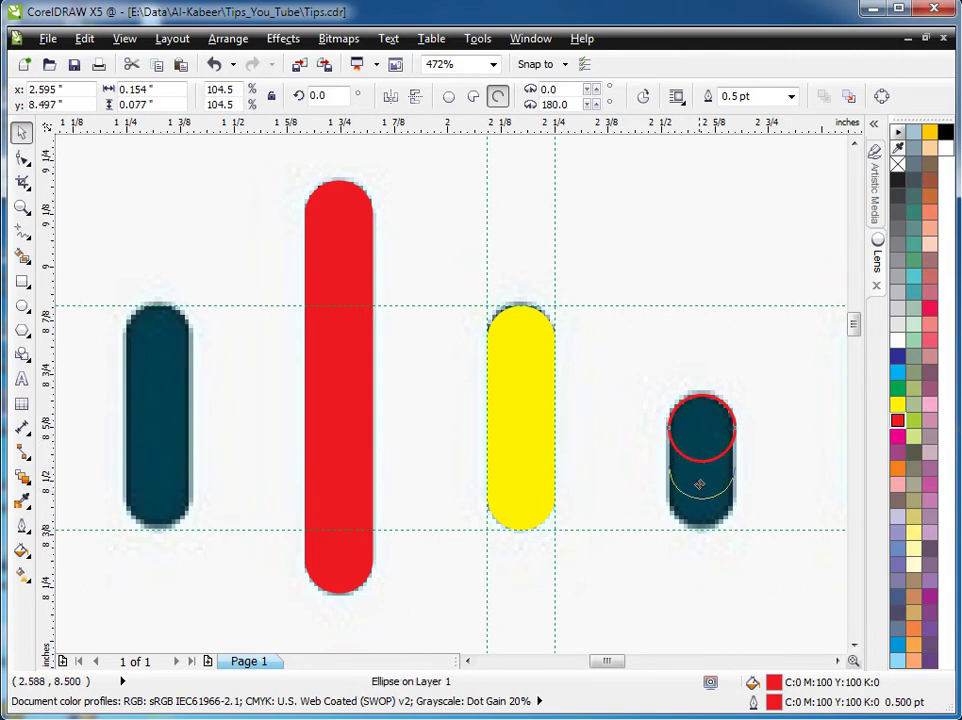
pyautogui.moveTo(702, 512); pyautogui.dragTo(702, 512)
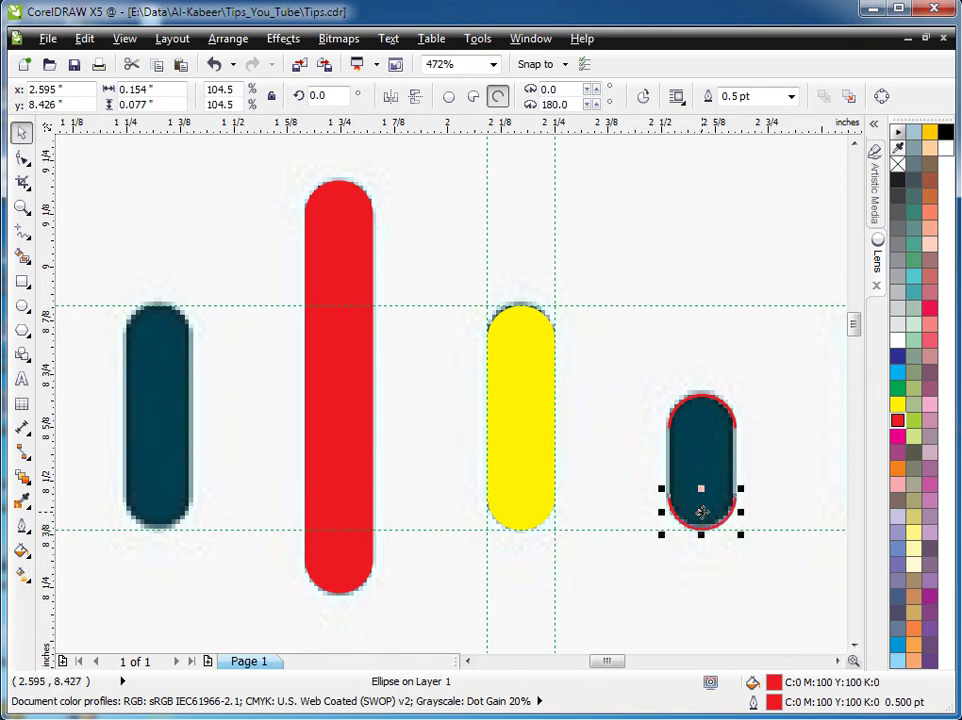
# Combine the two half-circle arcs around the short bar into a single curve
pyautogui.click(672, 577)
pyautogui.moveTo(653, 563); pyautogui.dragTo(790, 389)
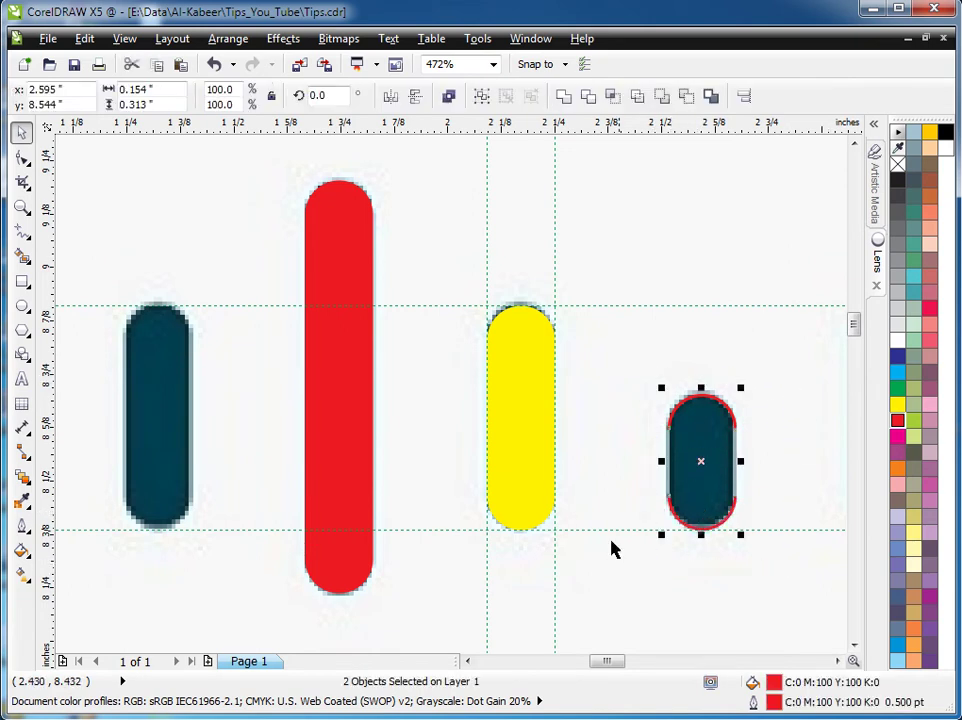
pyautogui.click(450, 97)
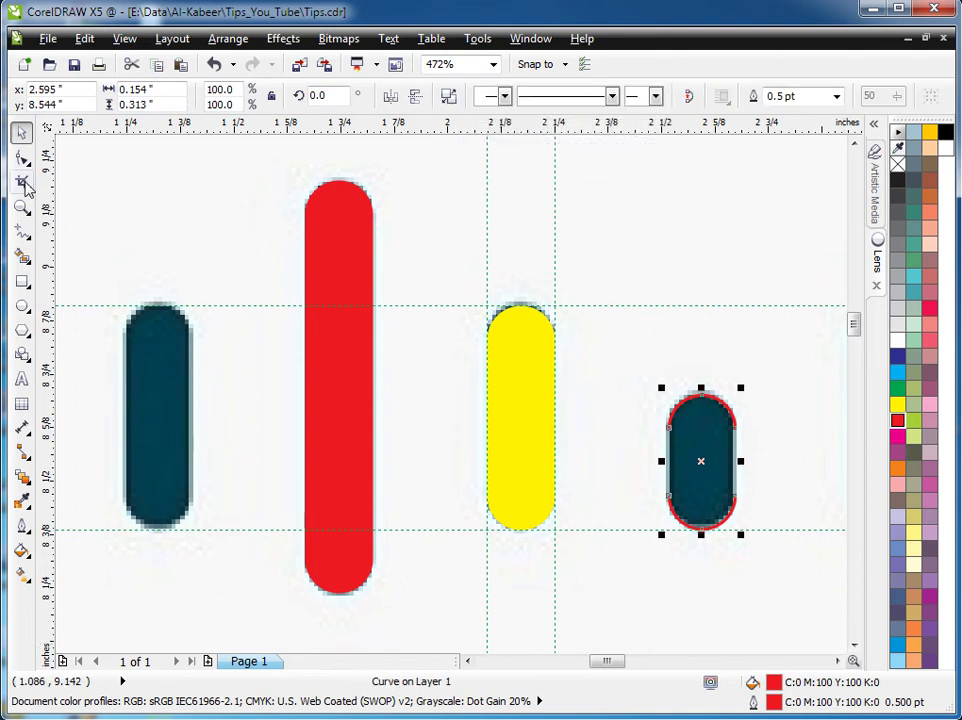
# Join the left end nodes of the upper and lower arcs on the short bar with a straight segment
pyautogui.click(22, 158)
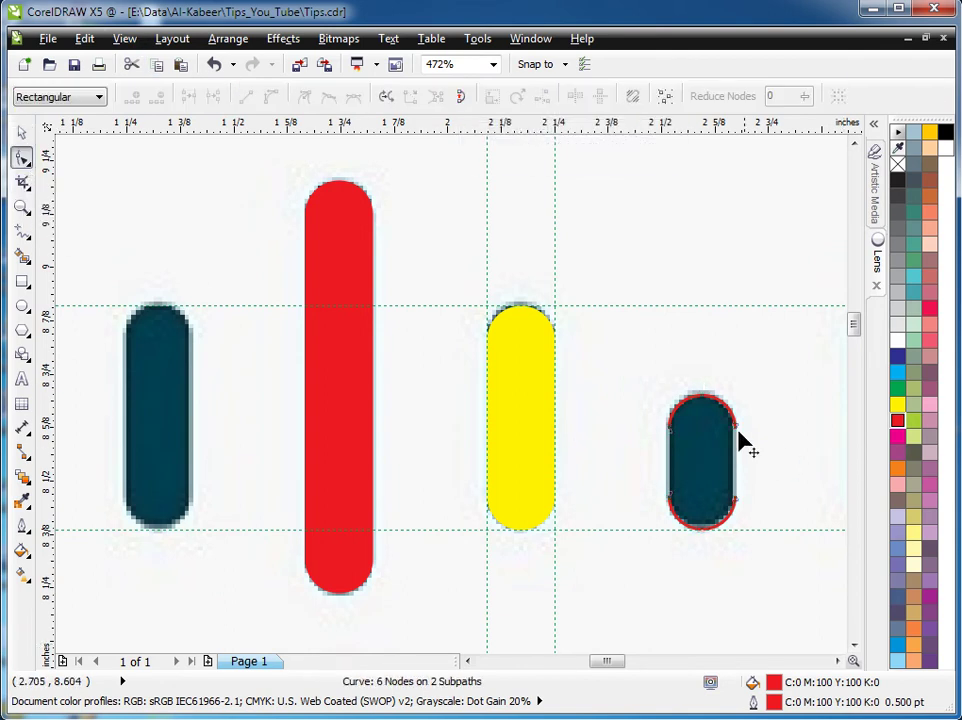
pyautogui.moveTo(639, 423); pyautogui.dragTo(691, 511)
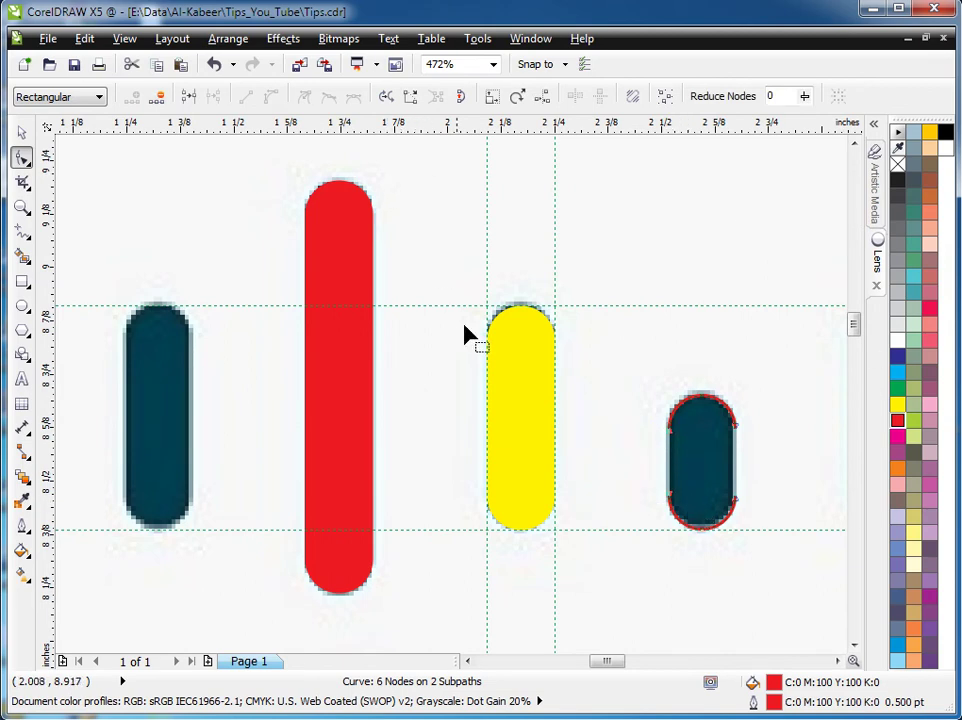
pyautogui.click(413, 100)
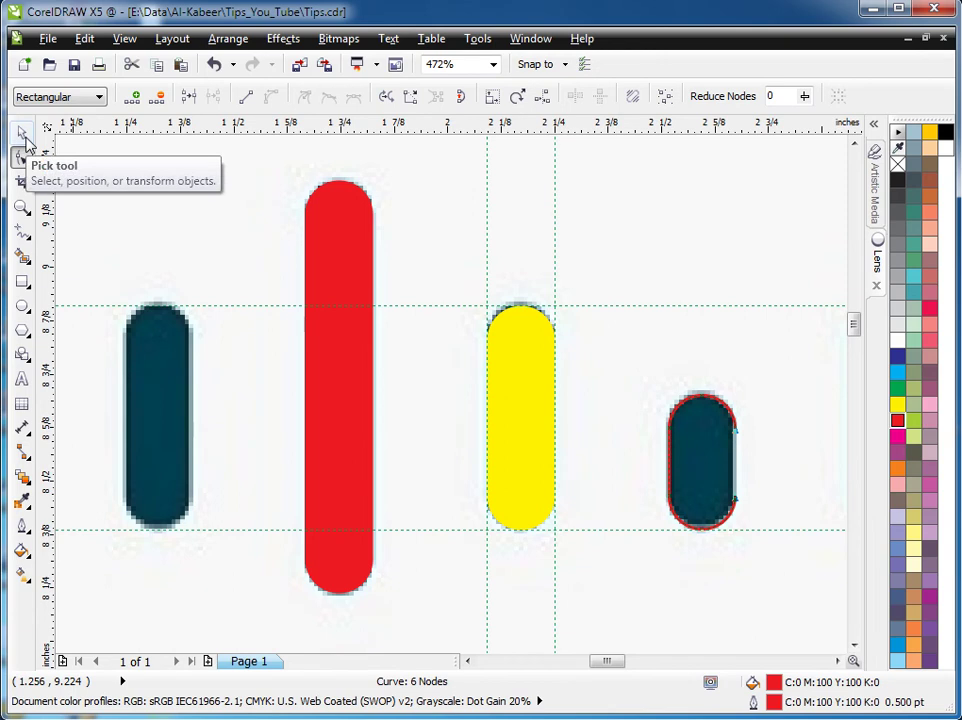
# Close the short bar's curve into a filled red shape and remove its outline
pyautogui.click(23, 135)
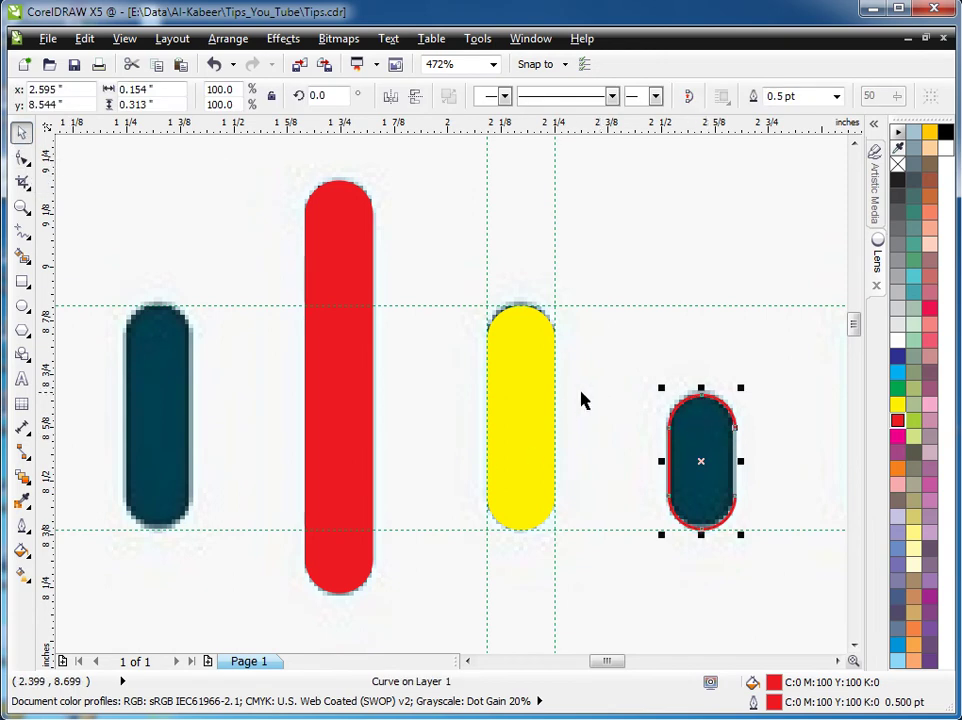
pyautogui.click(688, 97)
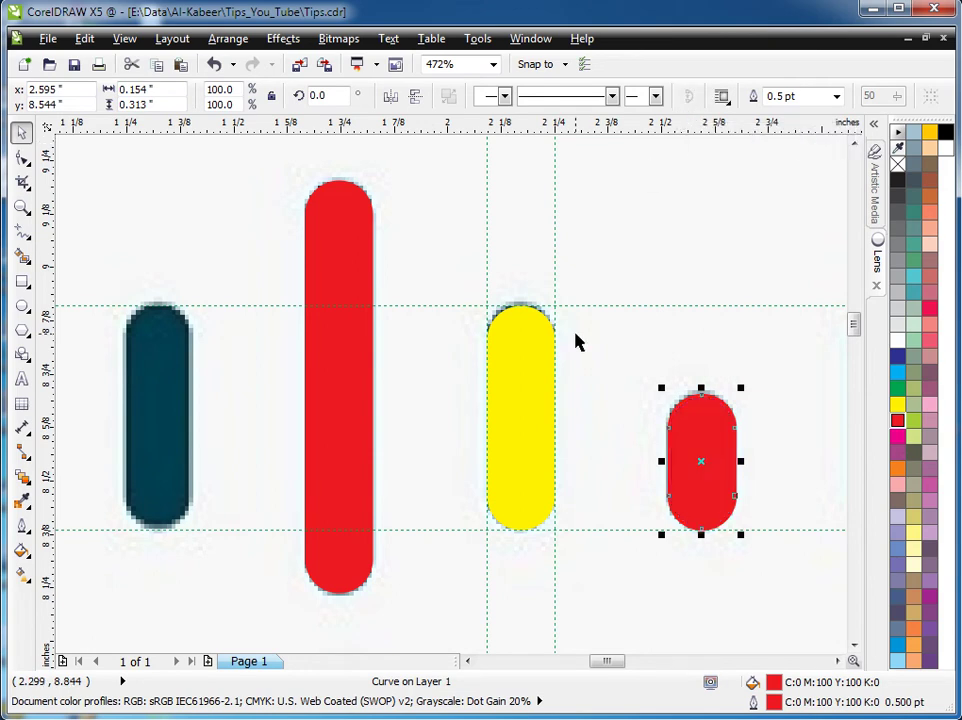
pyautogui.rightClick(897, 163)
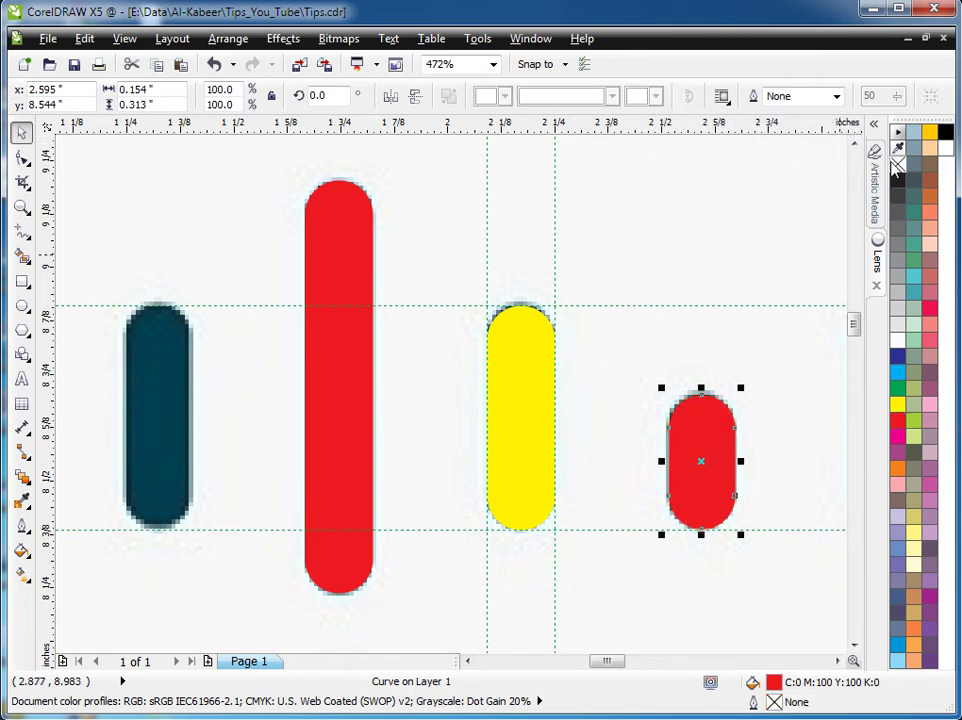
pyautogui.click(683, 272)
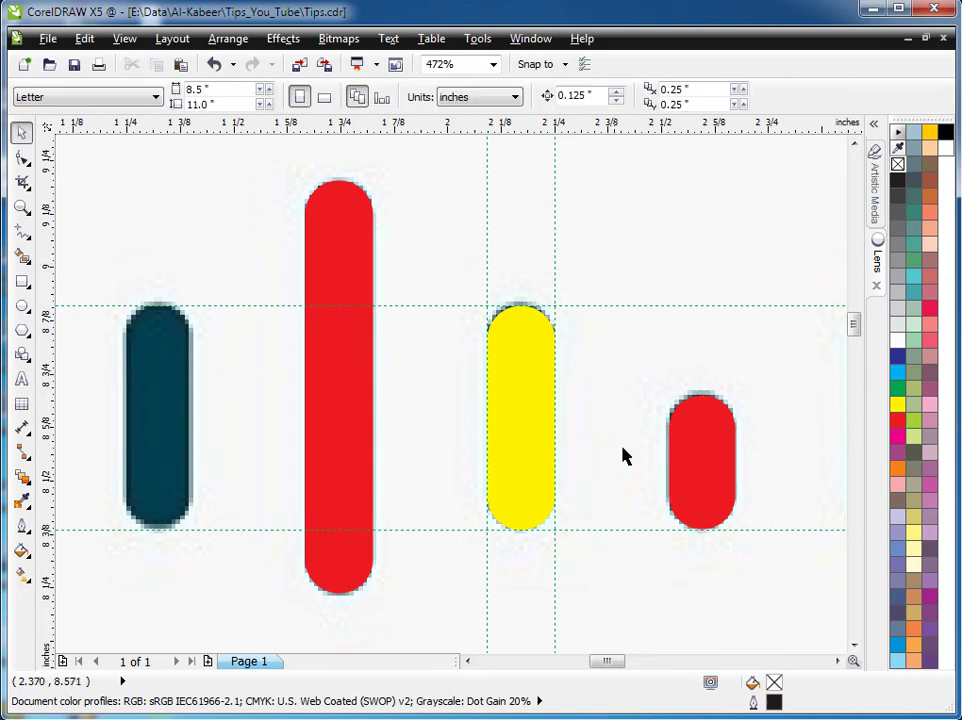
pyautogui.click(683, 444)
pyautogui.click(524, 398)
pyautogui.click(316, 251)
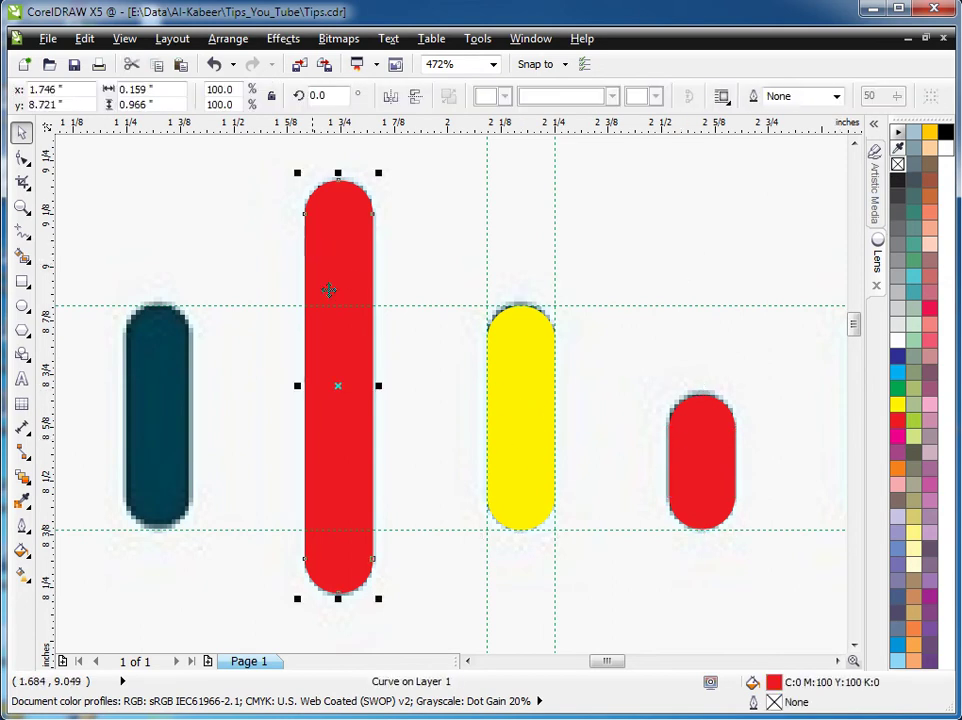
pyautogui.click(23, 207)
pyautogui.scroll(-4, 290, 333)
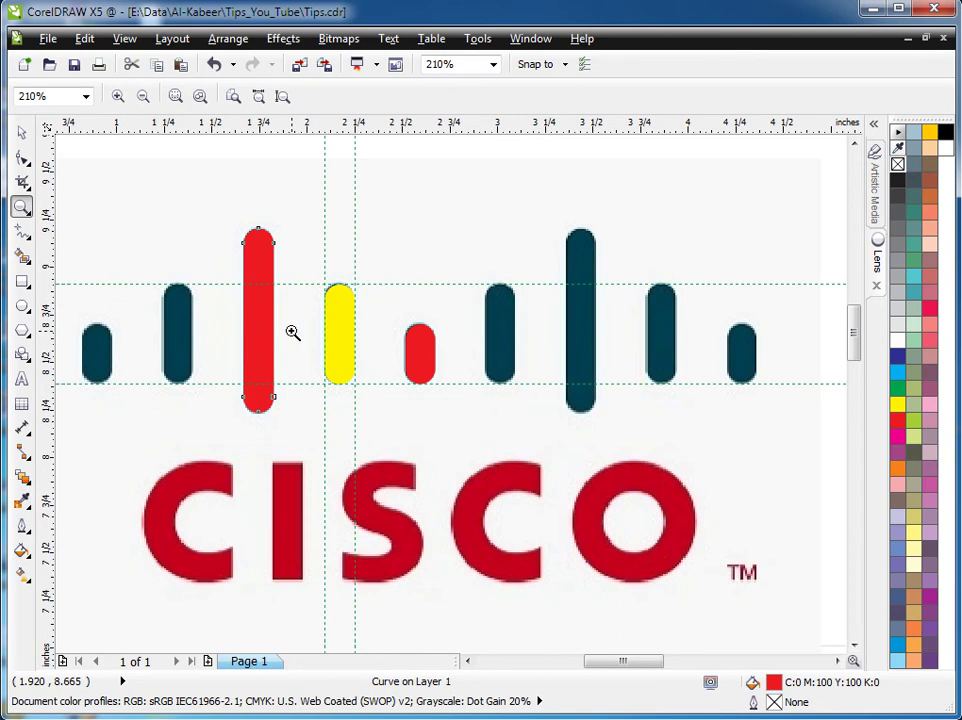
pyautogui.moveTo(112, 339); pyautogui.dragTo(490, 539)
pyautogui.click(22, 130)
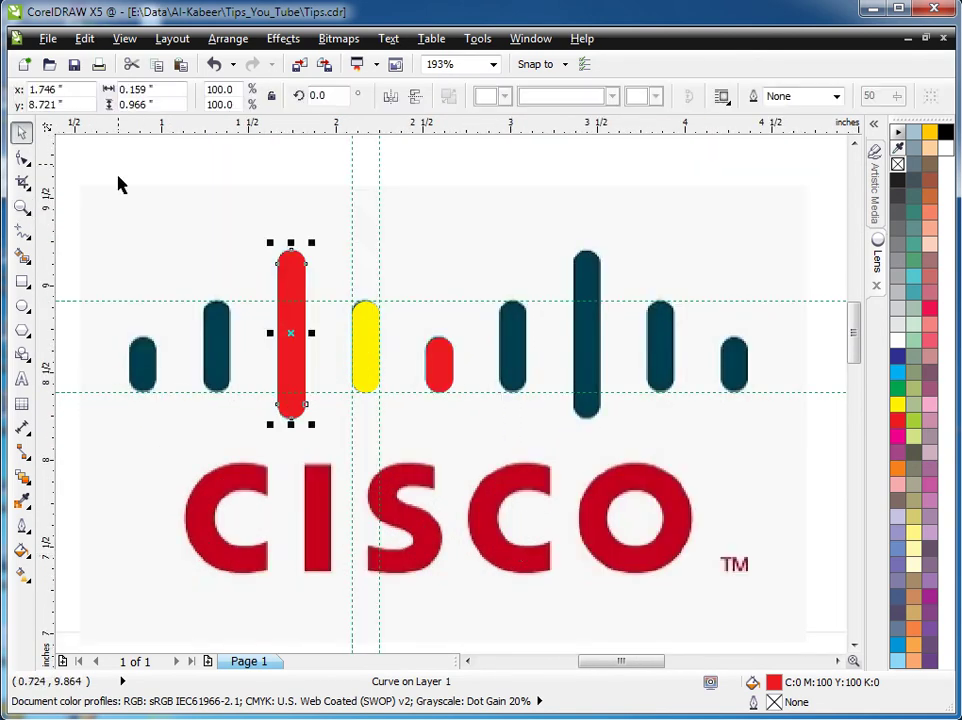
# Draw a straight vertical Freehand line about 0.614 in long just left of the logo's second bar, ending at the lower guideline
pyautogui.click(21, 207)
pyautogui.moveTo(110, 238); pyautogui.dragTo(483, 459)
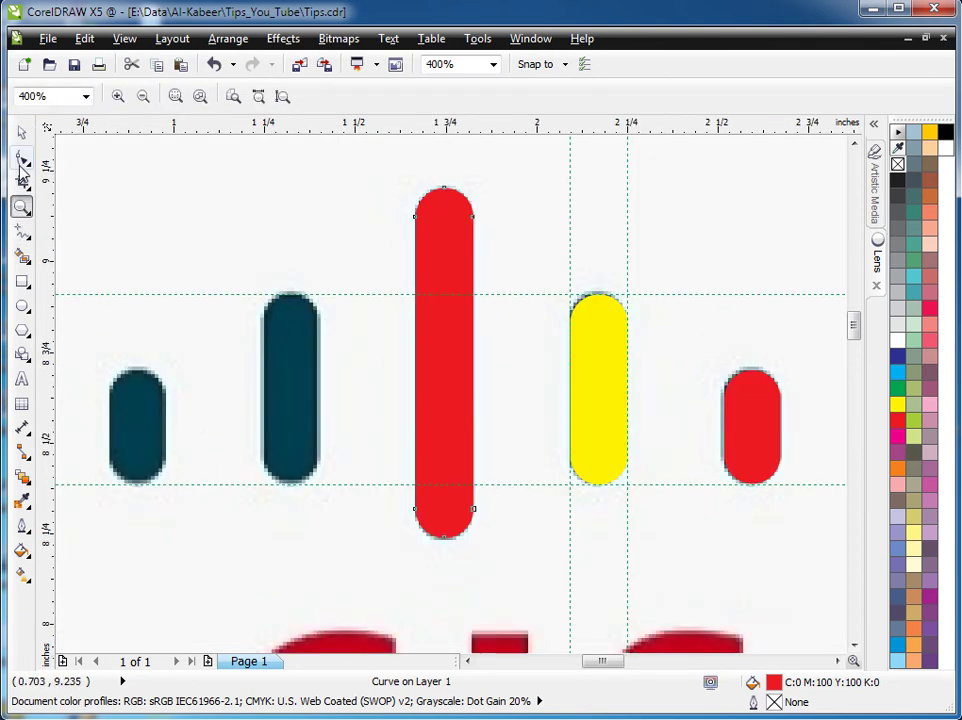
pyautogui.press('space')
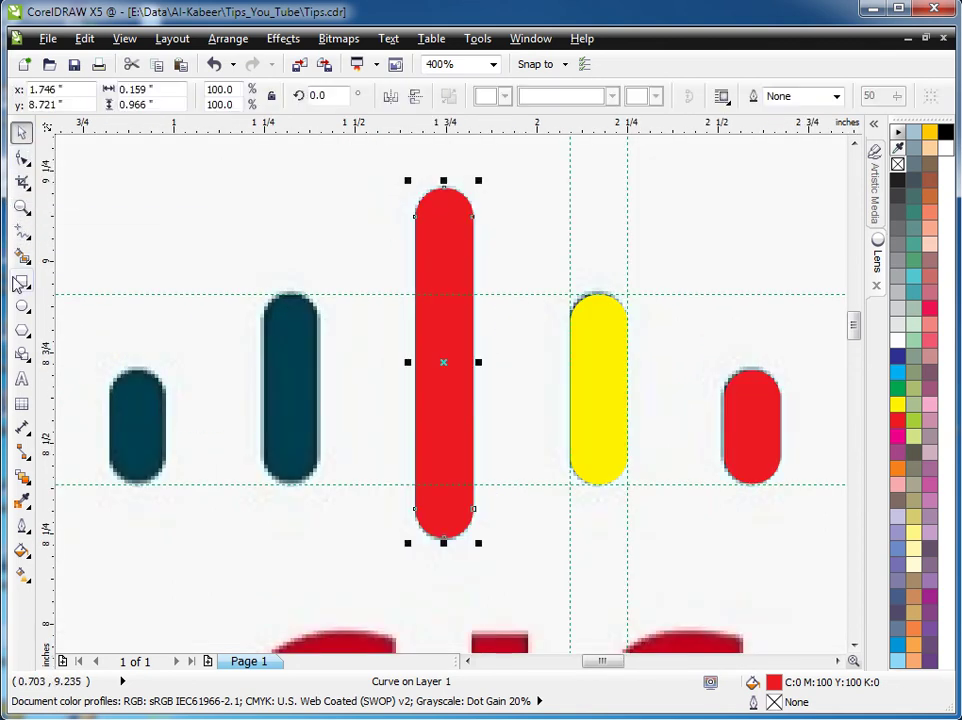
pyautogui.click(20, 234)
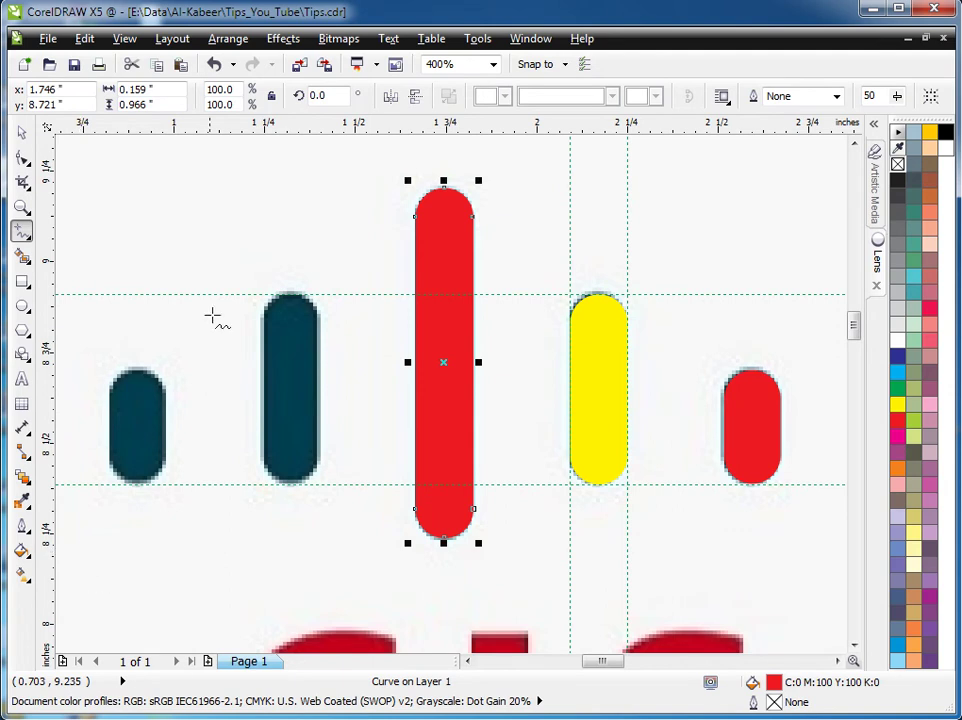
pyautogui.click(23, 133)
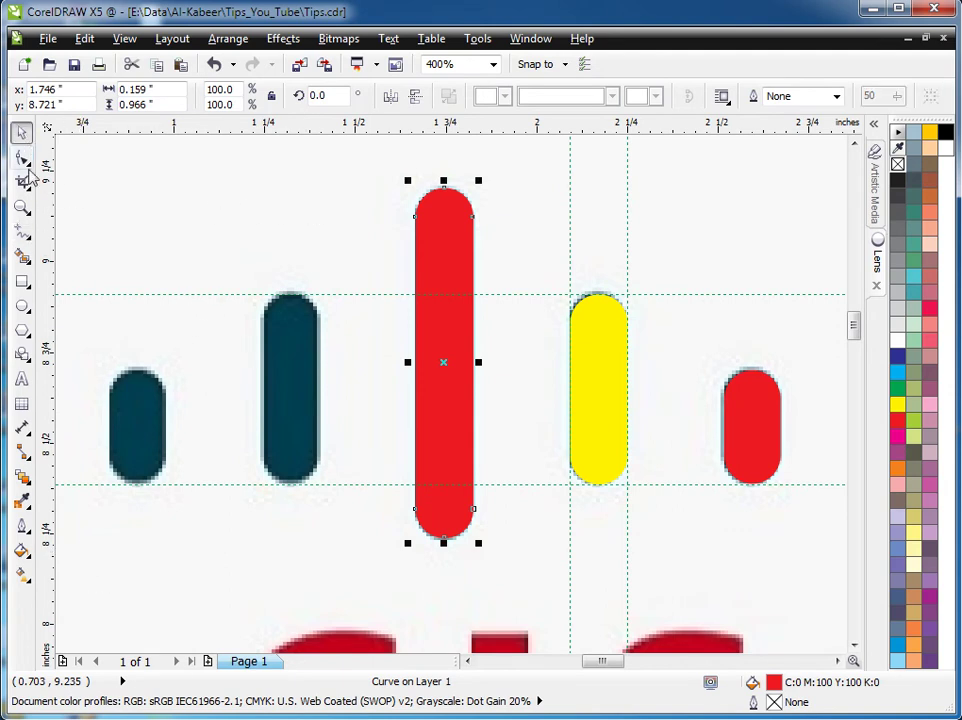
pyautogui.click(23, 236)
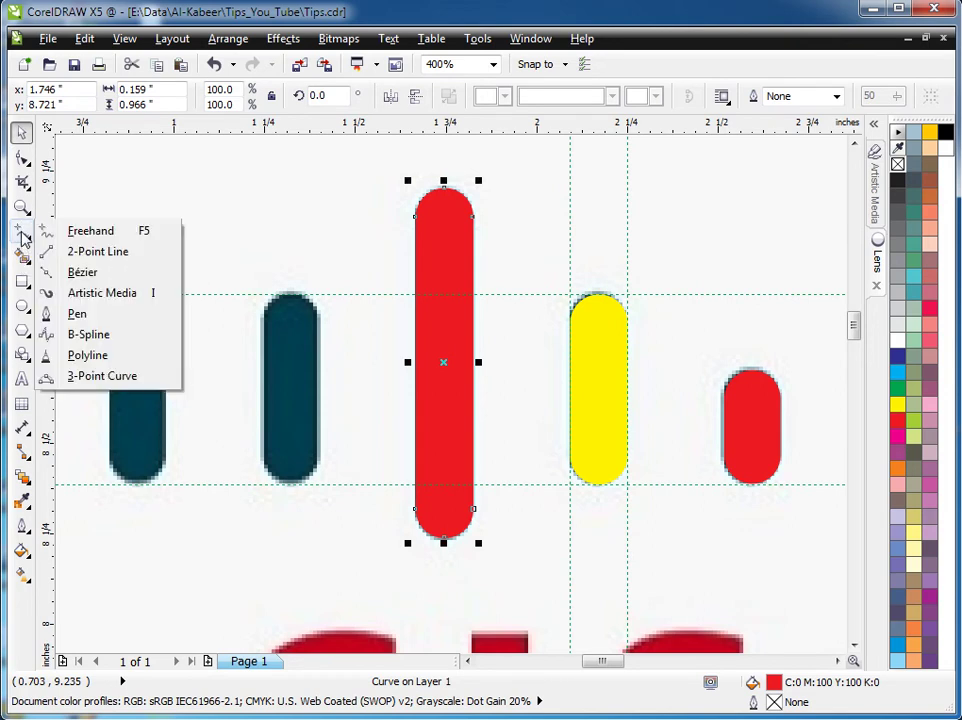
pyautogui.click(90, 231)
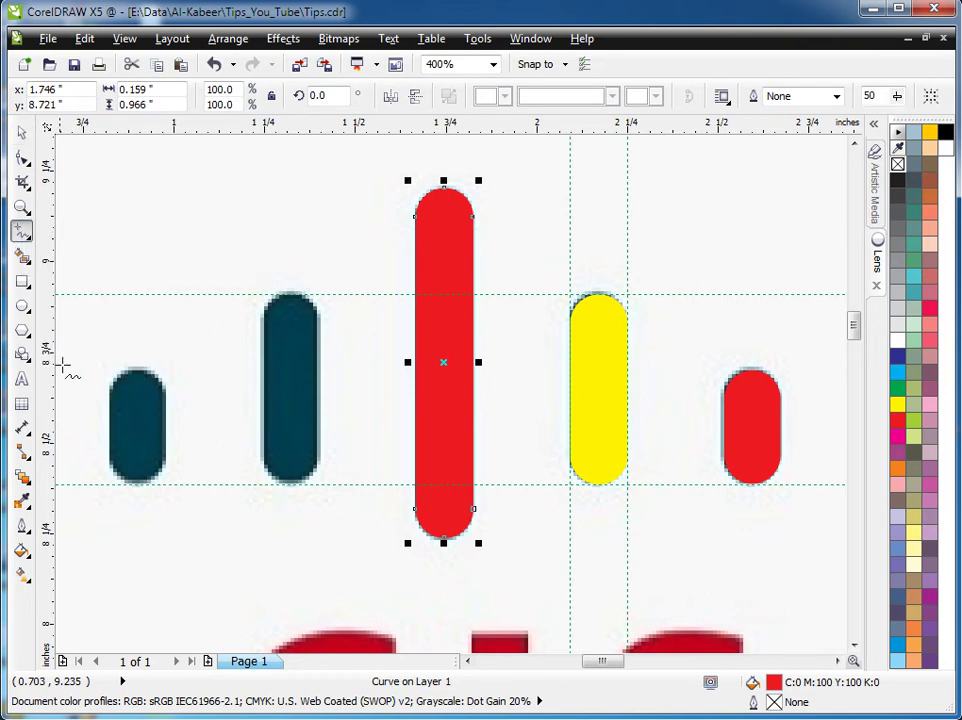
pyautogui.click(242, 263)
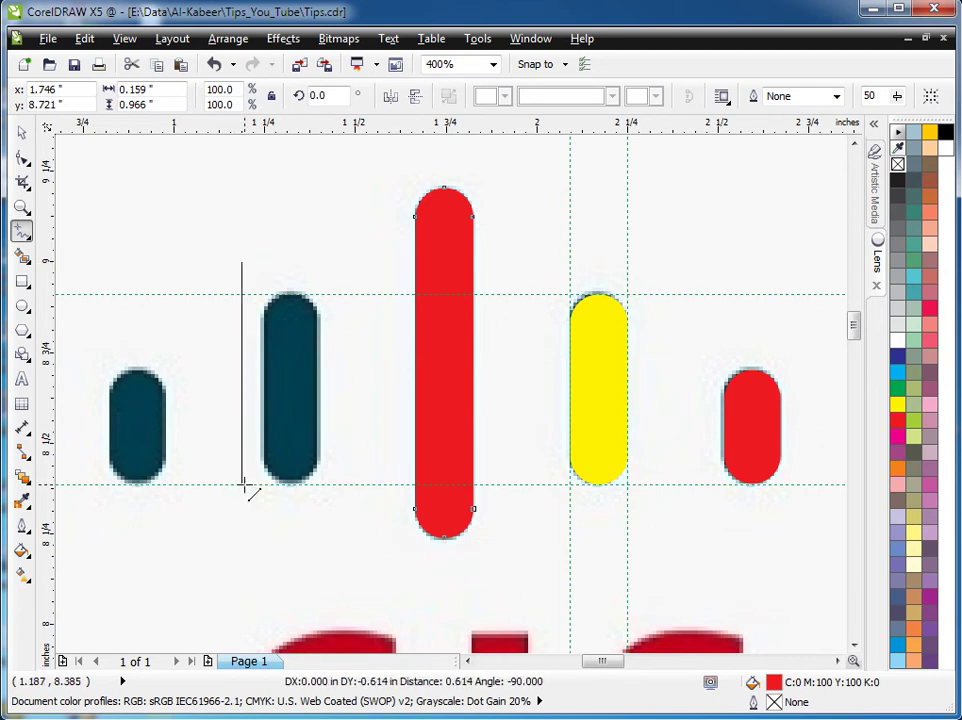
pyautogui.click(242, 484)
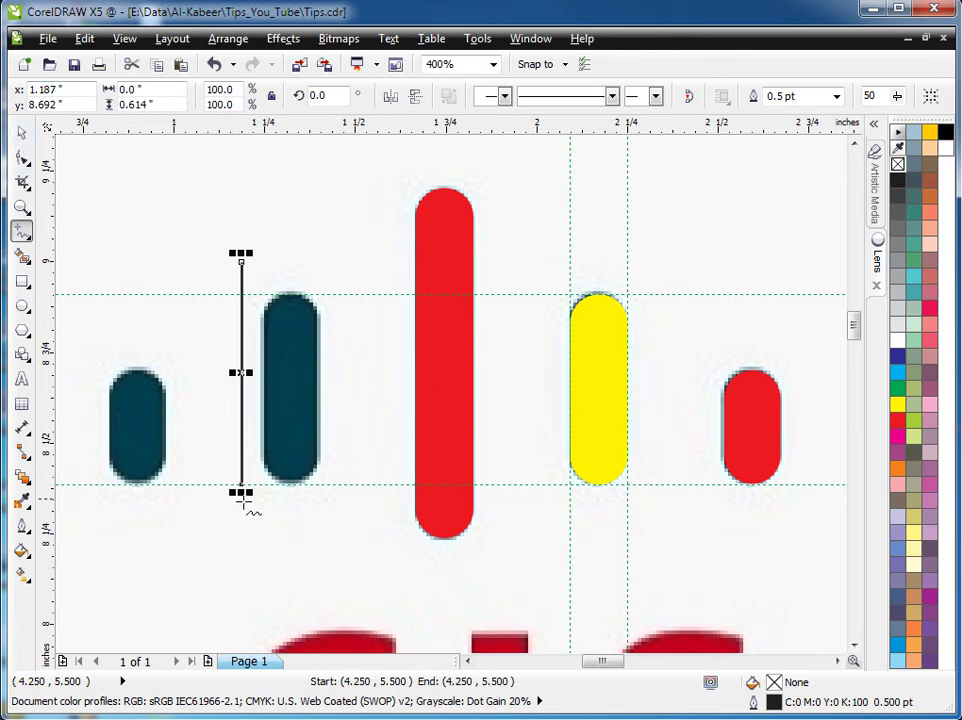
# Move the line to the centre of the second bar and shorten it from its upper end to about 0.52 in
pyautogui.click(21, 132)
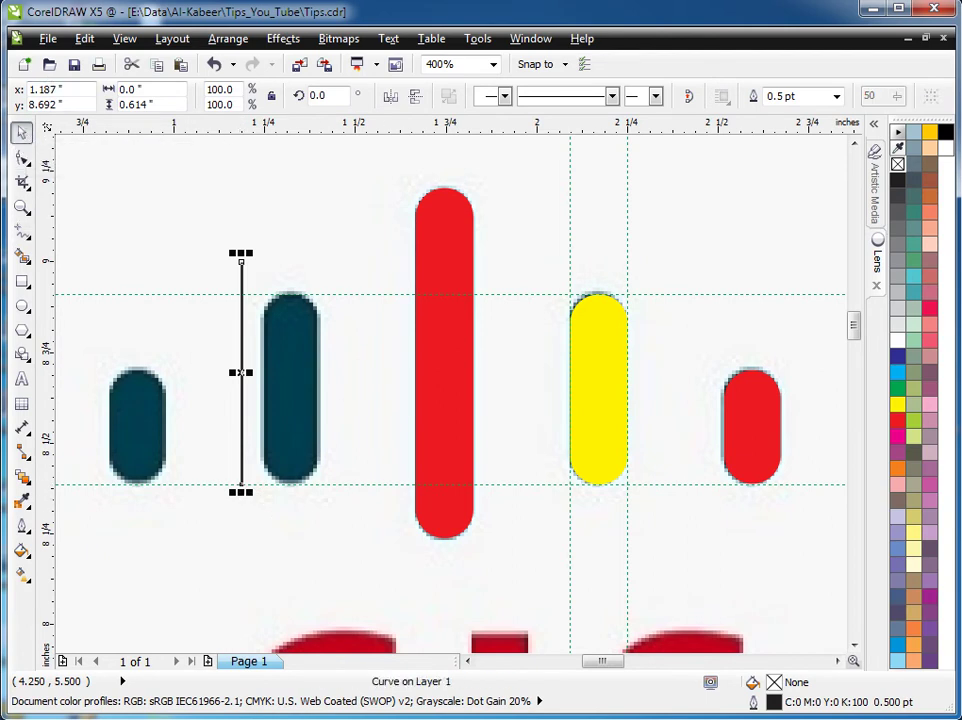
pyautogui.click(251, 374)
pyautogui.moveTo(251, 374); pyautogui.dragTo(299, 373)
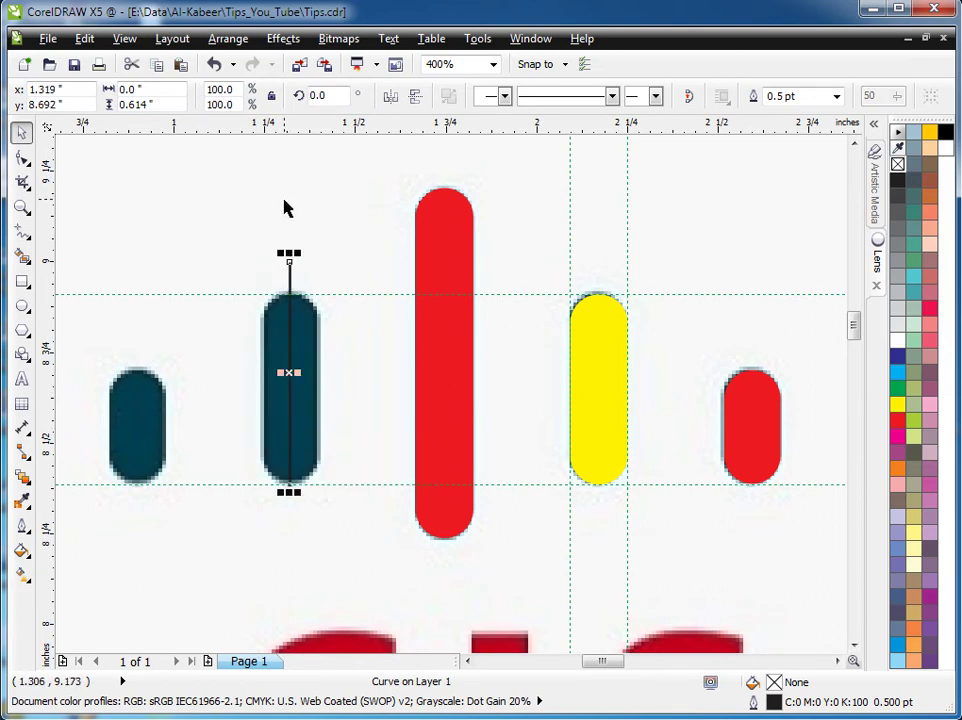
pyautogui.moveTo(290, 253); pyautogui.dragTo(308, 287)
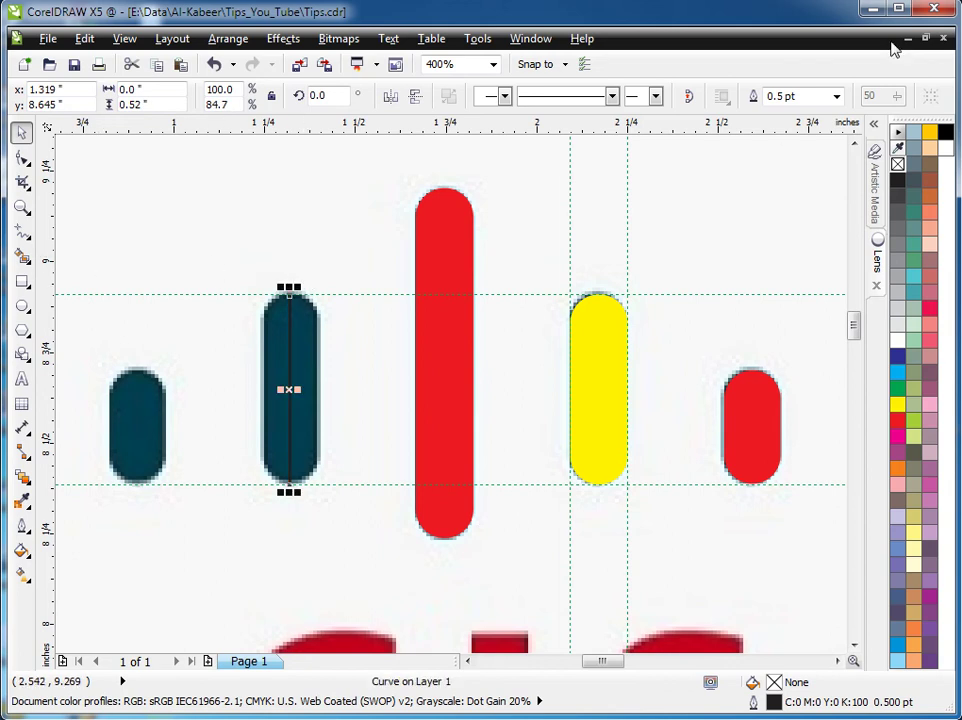
# Set the line's outline width to 8 pt and colour it red
pyautogui.click(837, 97)
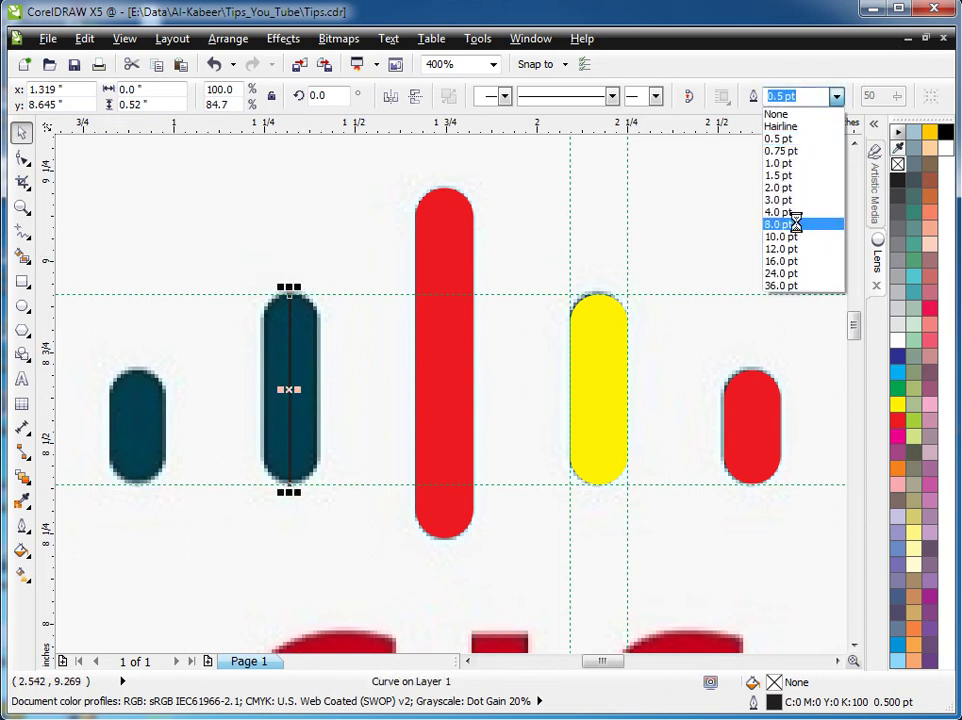
pyautogui.click(815, 221)
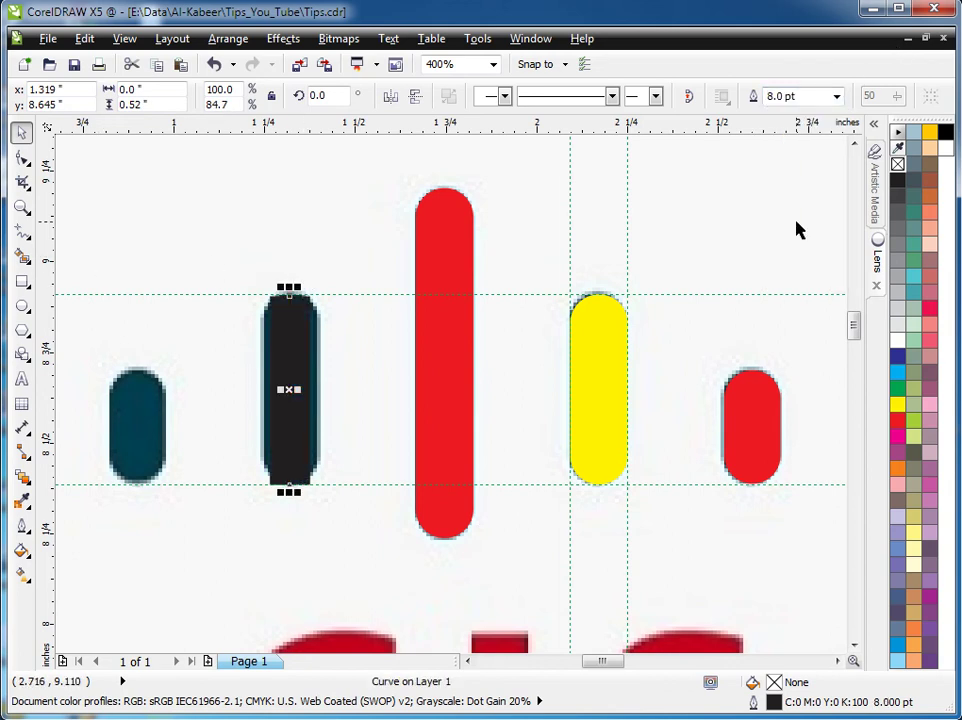
pyautogui.rightClick(897, 420)
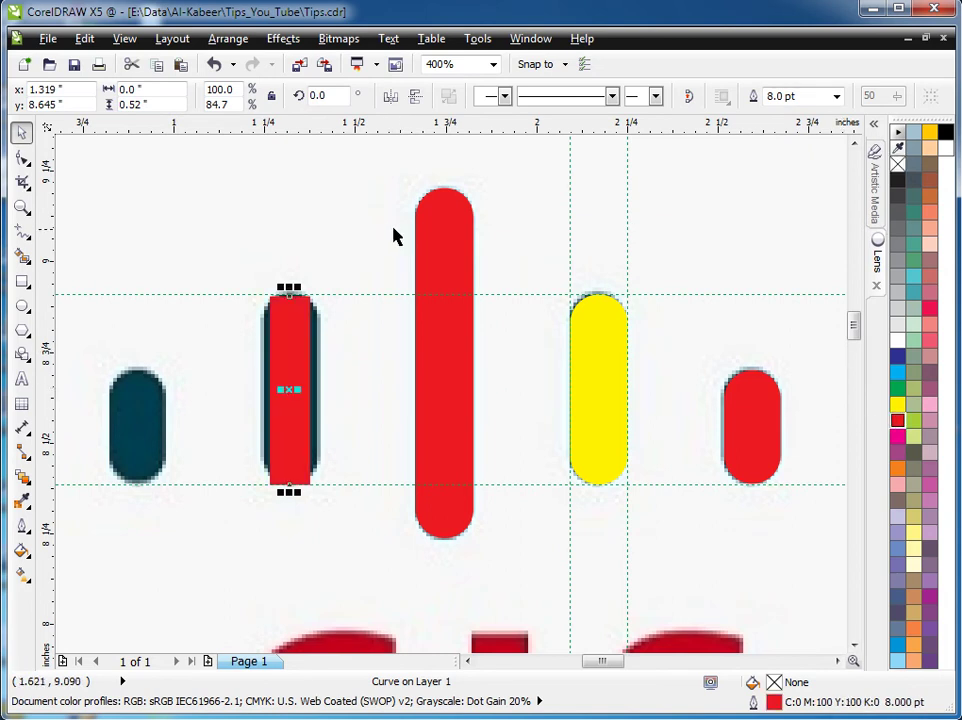
# Try outline widths of 10 pt and 12 pt on the red line, and settle on 11 pt to match the second bar
pyautogui.click(837, 97)
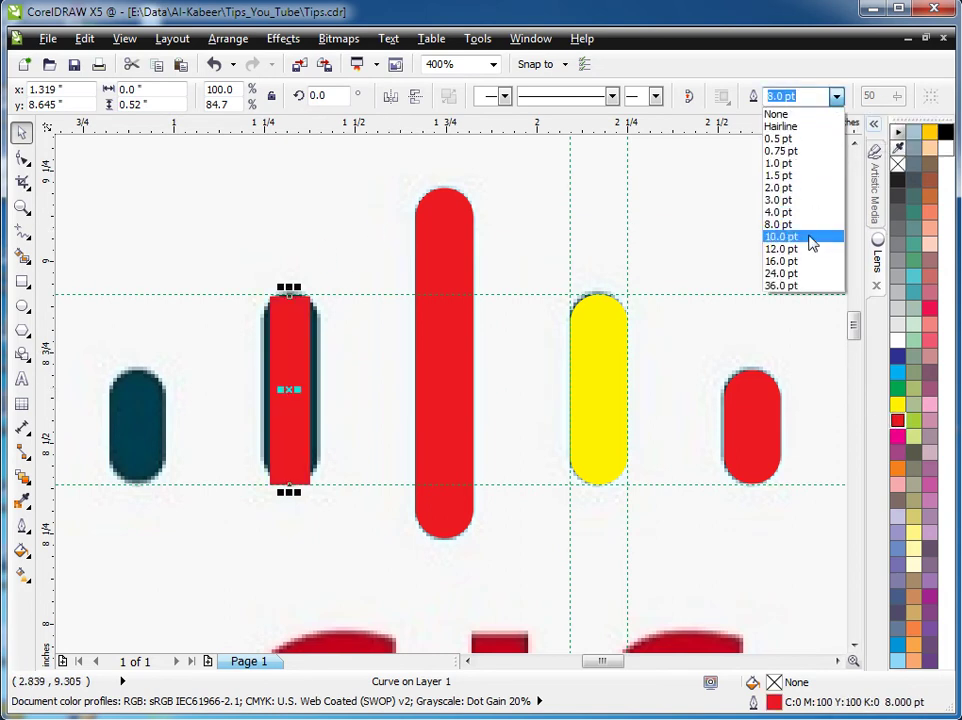
pyautogui.click(811, 239)
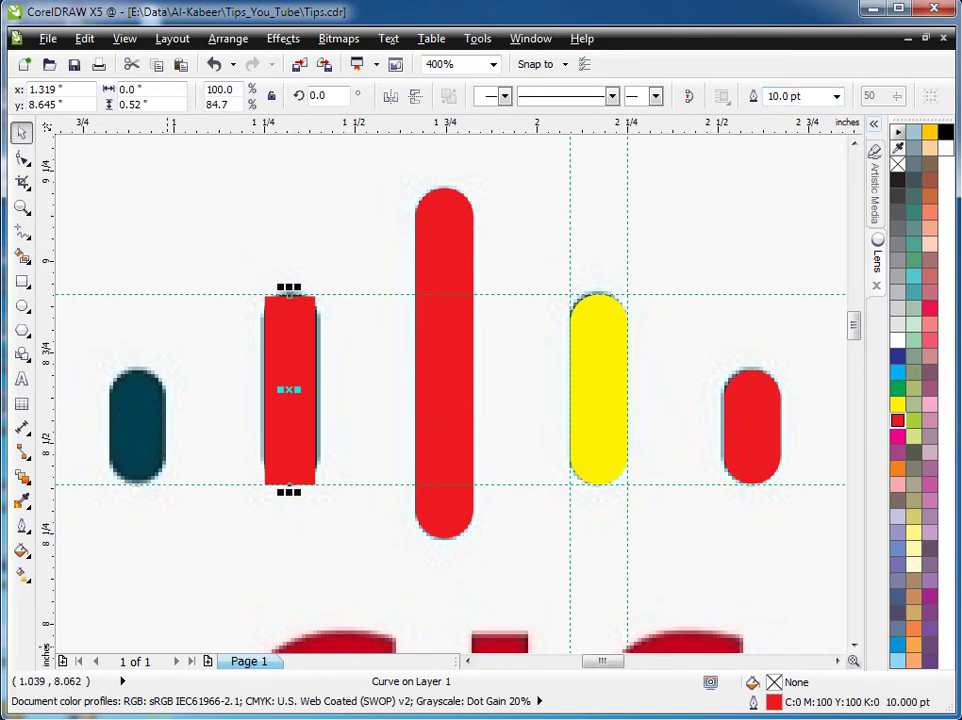
pyautogui.click(837, 97)
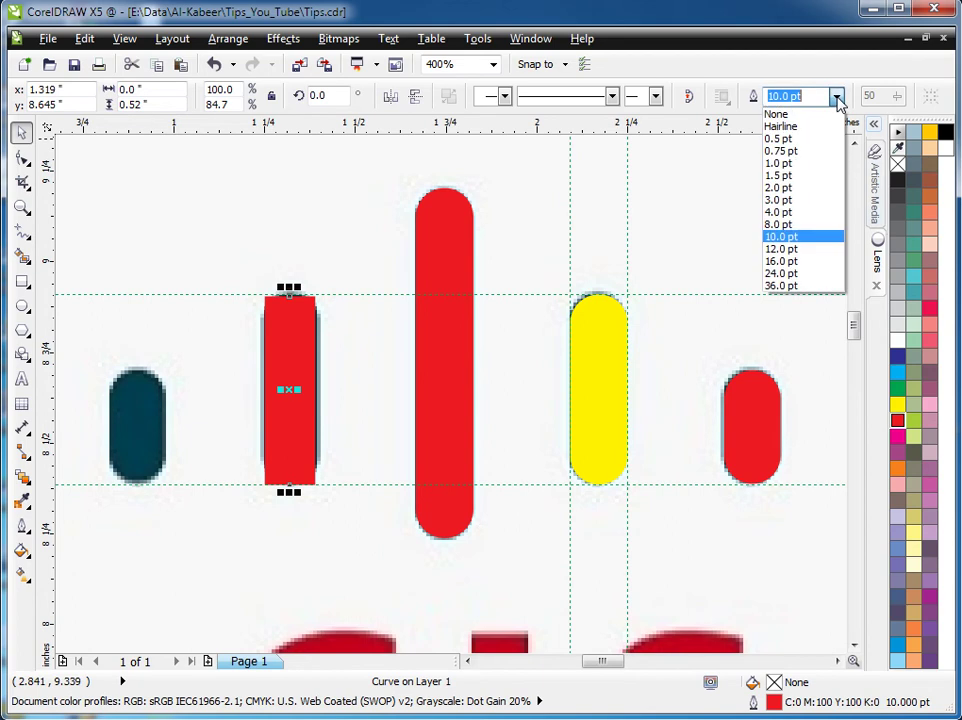
pyautogui.click(785, 249)
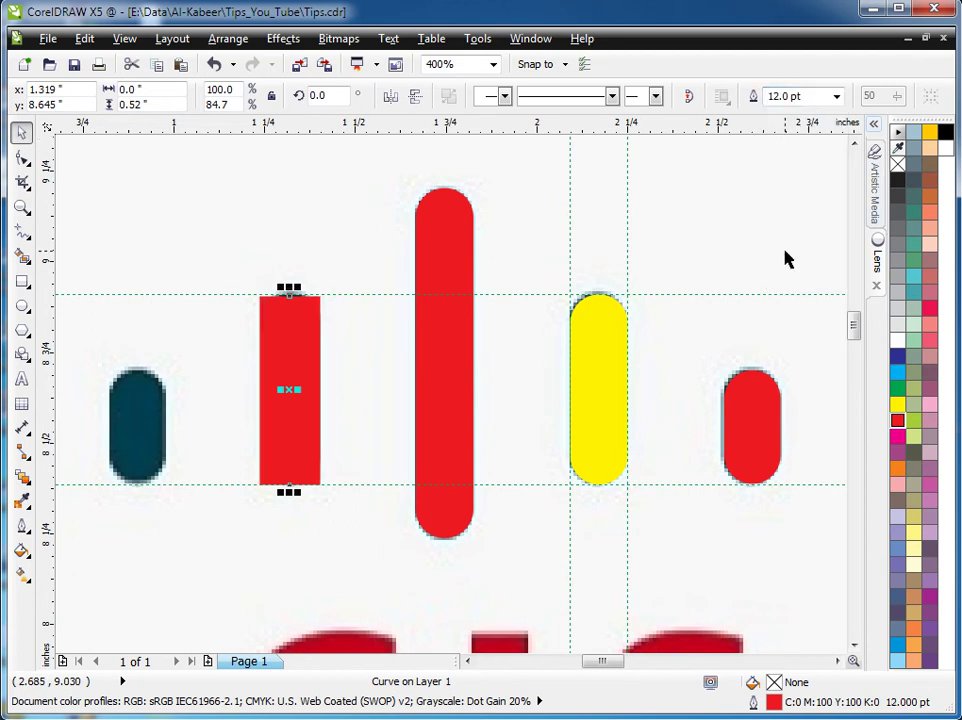
pyautogui.click(785, 96)
pyautogui.write('11')
pyautogui.press('Return')
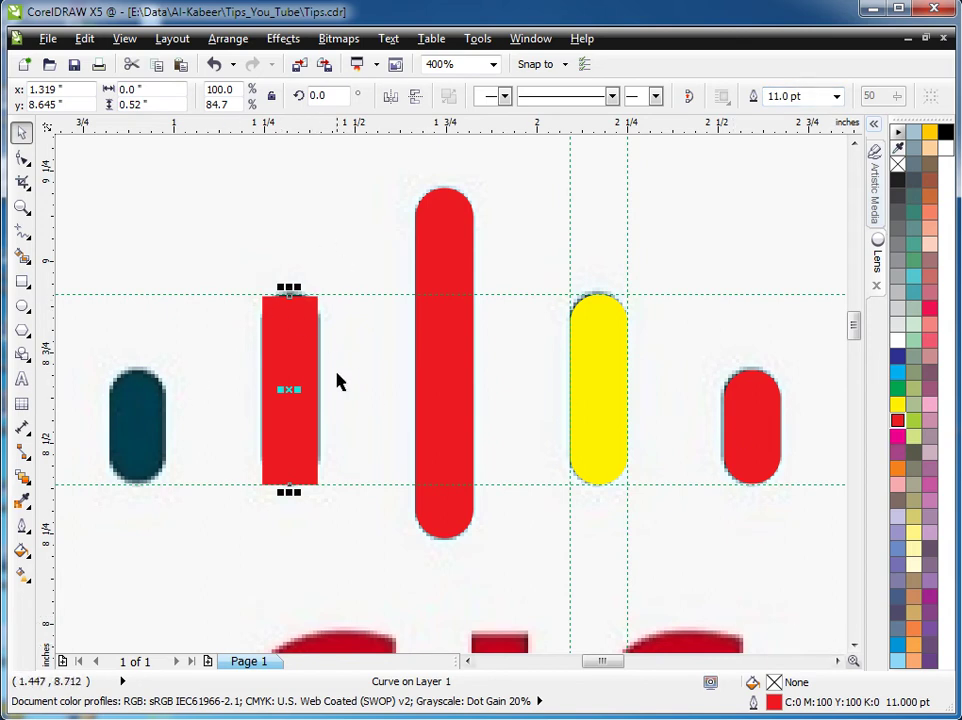
pyautogui.rightClick(293, 437)
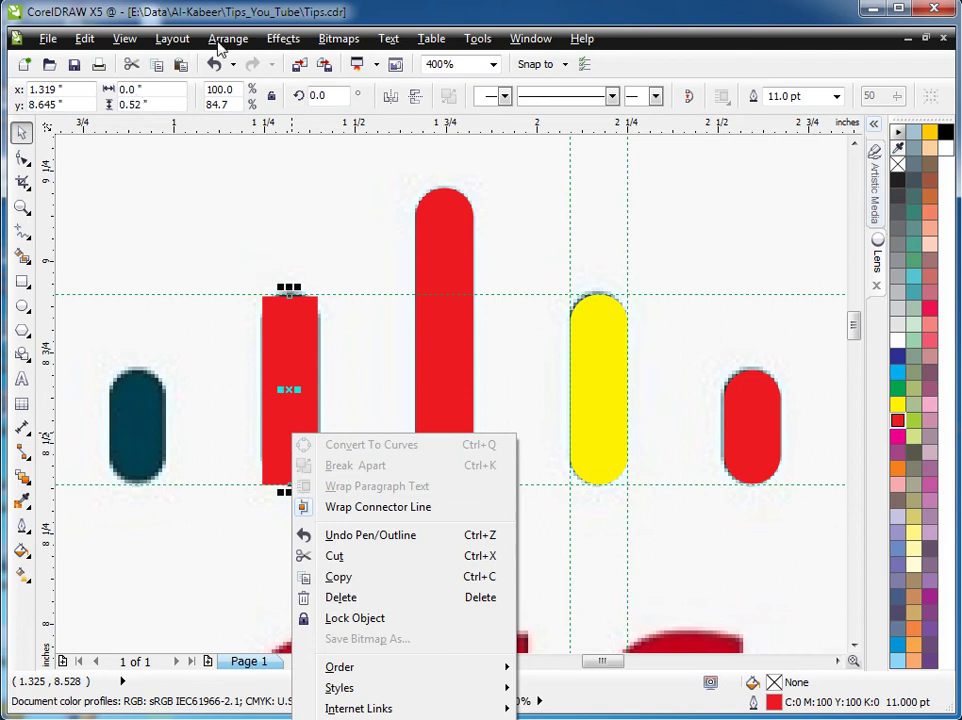
pyautogui.click(220, 42)
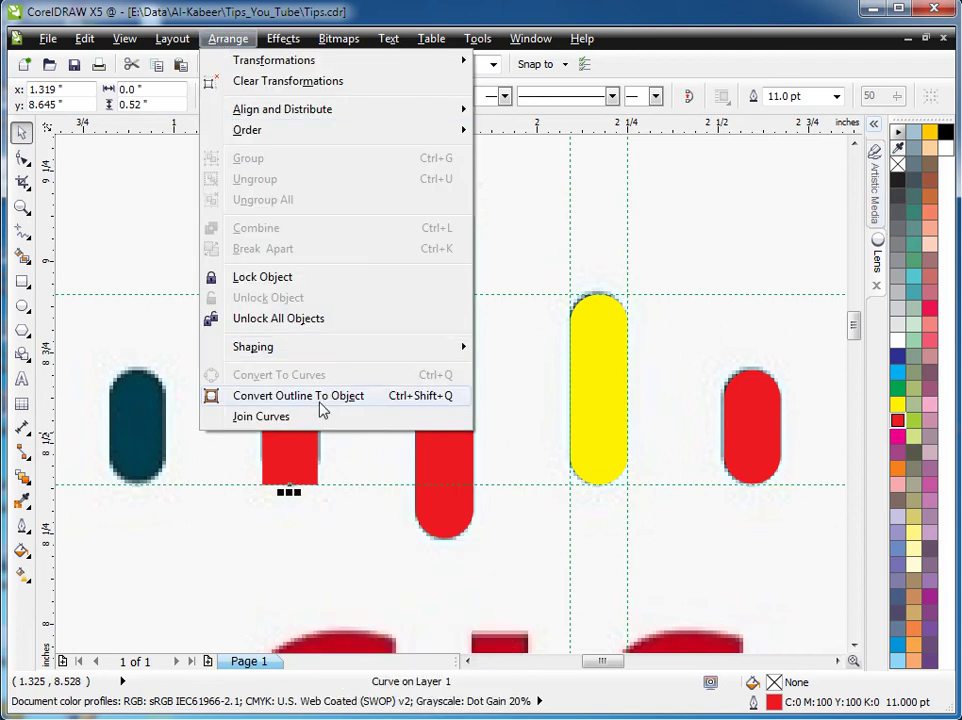
pyautogui.click(214, 586)
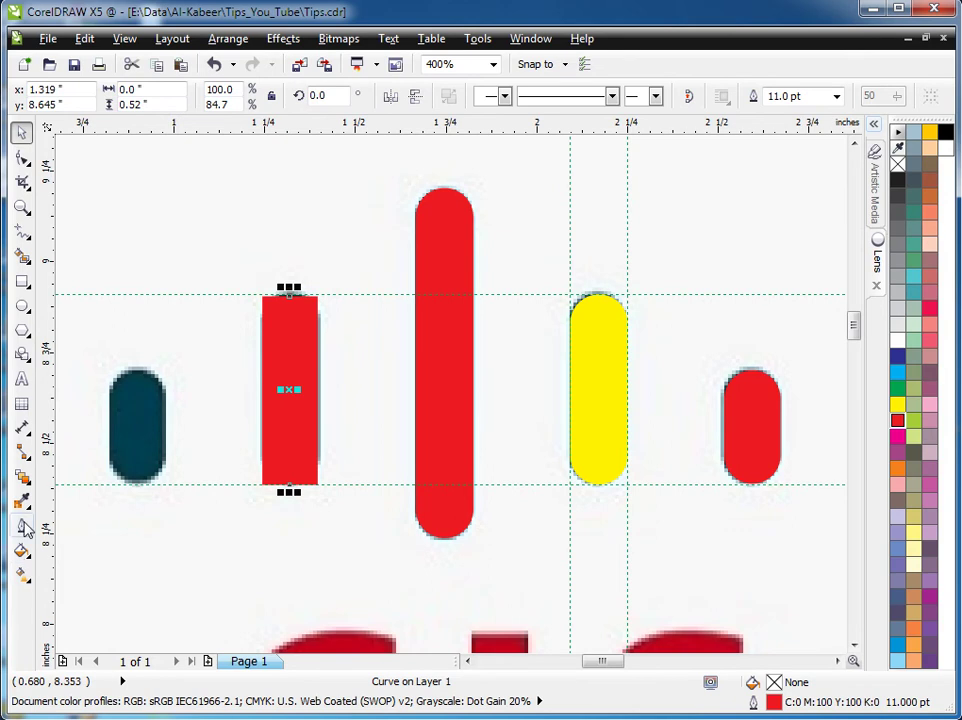
# Give the 11 pt red line rounded corners and round line caps through the Outline Pen settings
pyautogui.click(21, 526)
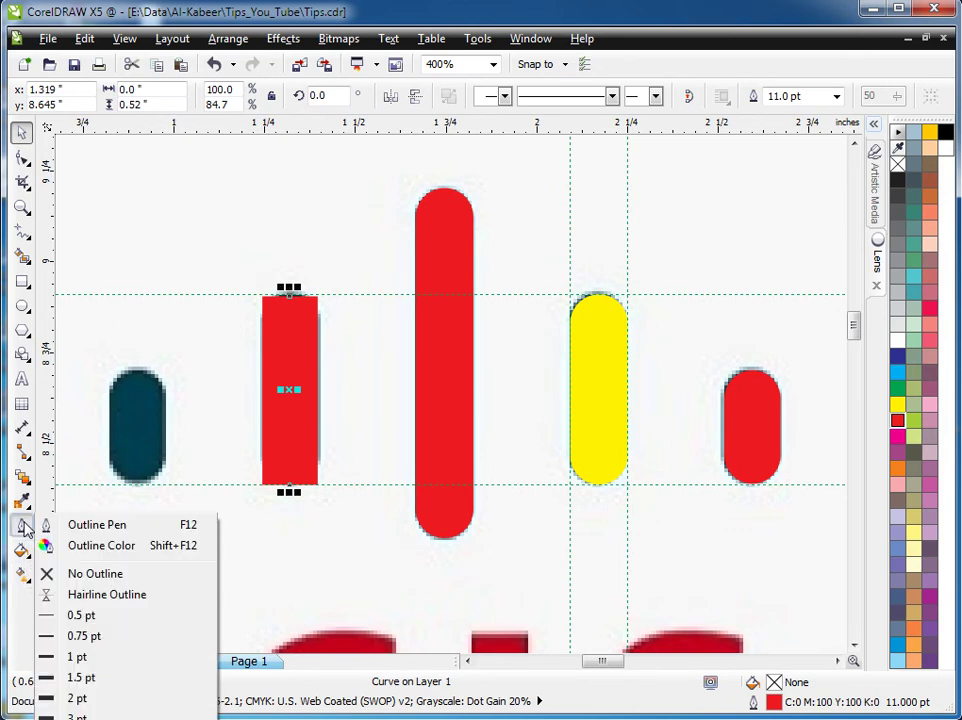
pyautogui.click(100, 525)
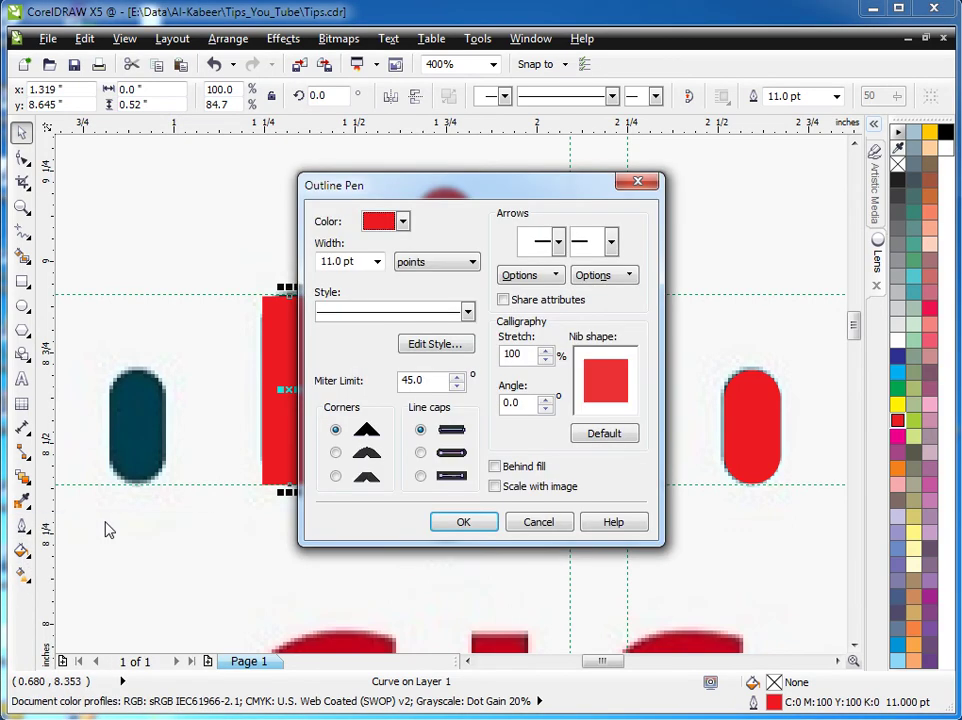
pyautogui.moveTo(450, 193); pyautogui.dragTo(617, 187)
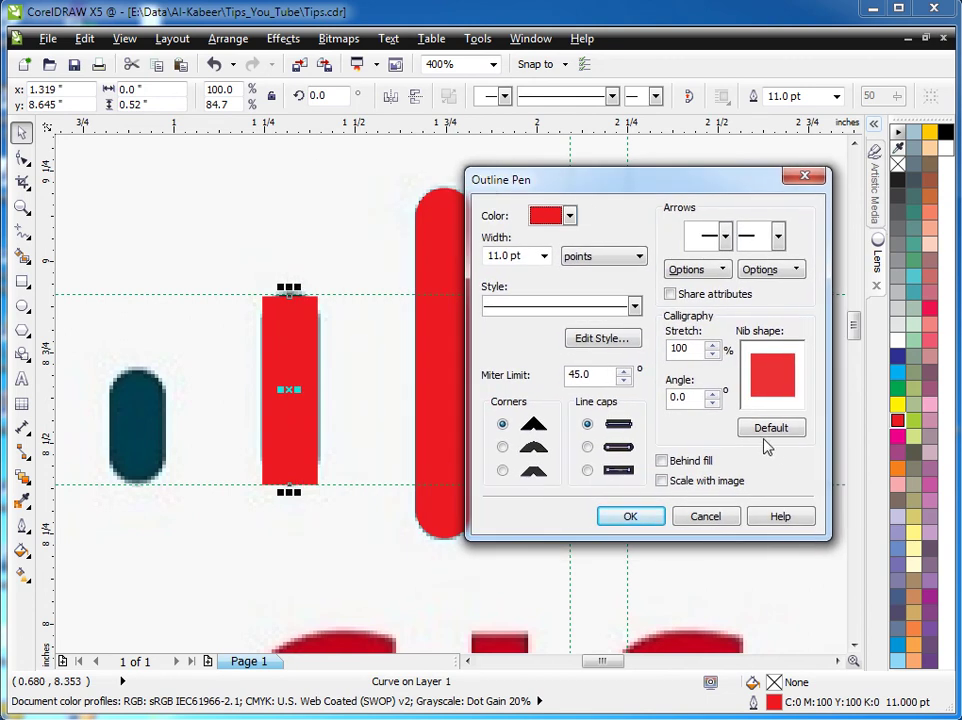
pyautogui.click(503, 447)
pyautogui.click(587, 447)
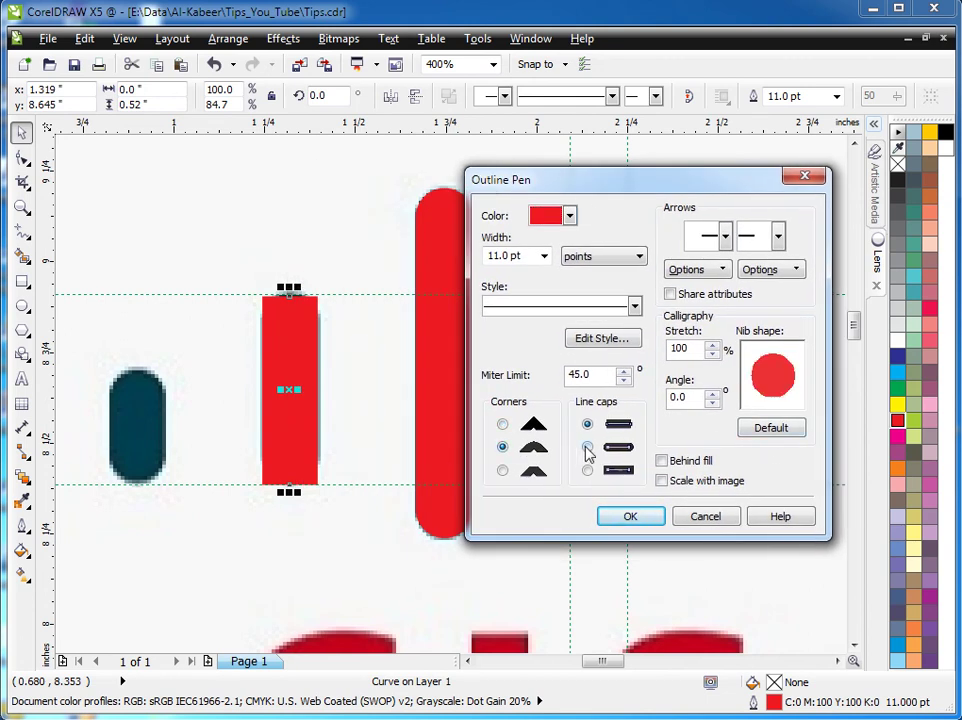
pyautogui.click(628, 517)
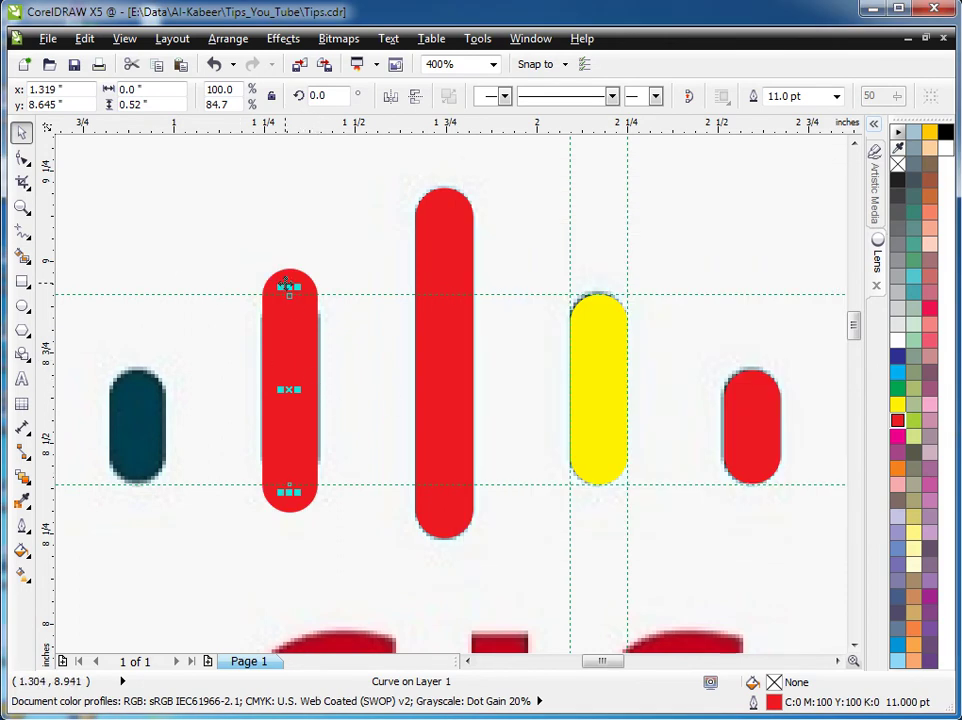
# Try moving the rounded red line downward and shortening it from its upper end, and undo these trials
pyautogui.moveTo(287, 284); pyautogui.dragTo(291, 442)
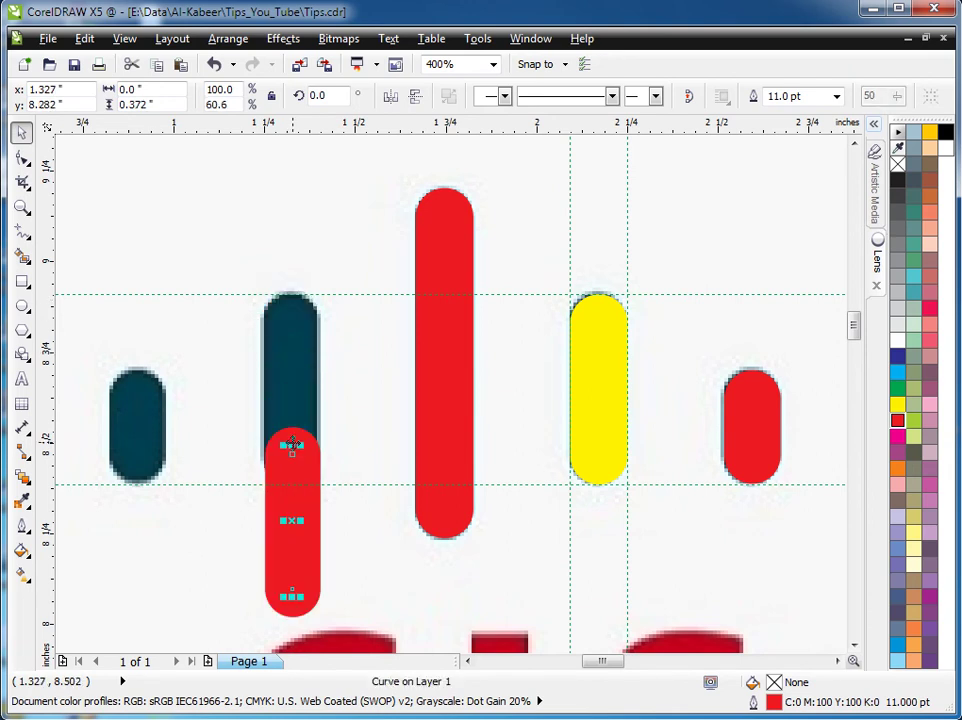
pyautogui.click(212, 64)
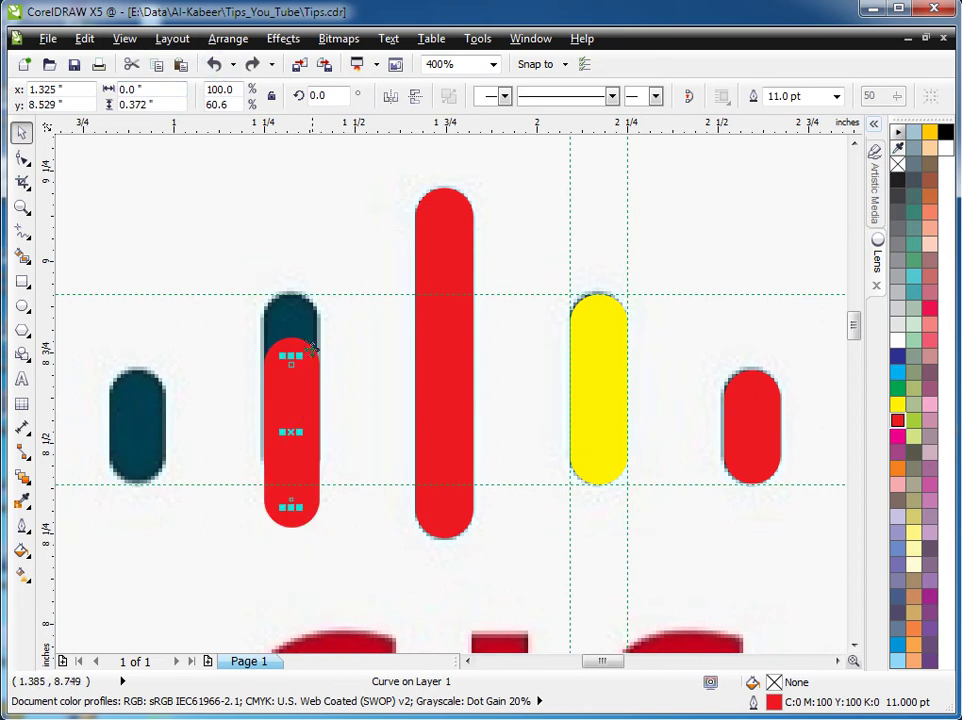
pyautogui.moveTo(291, 357); pyautogui.dragTo(291, 427)
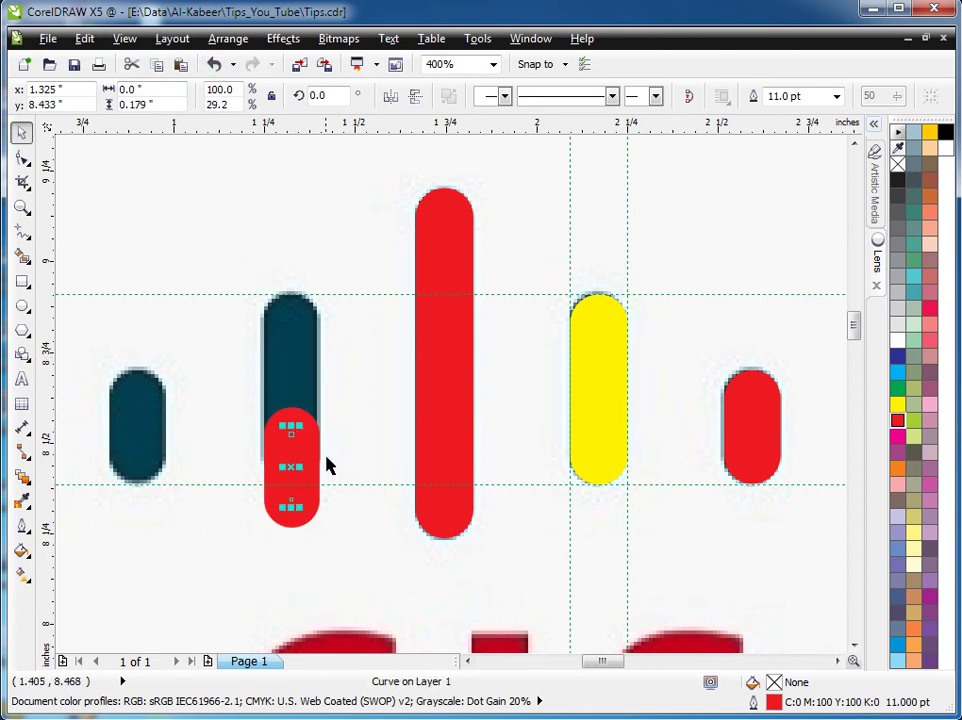
pyautogui.click(214, 66)
pyautogui.click(214, 66)
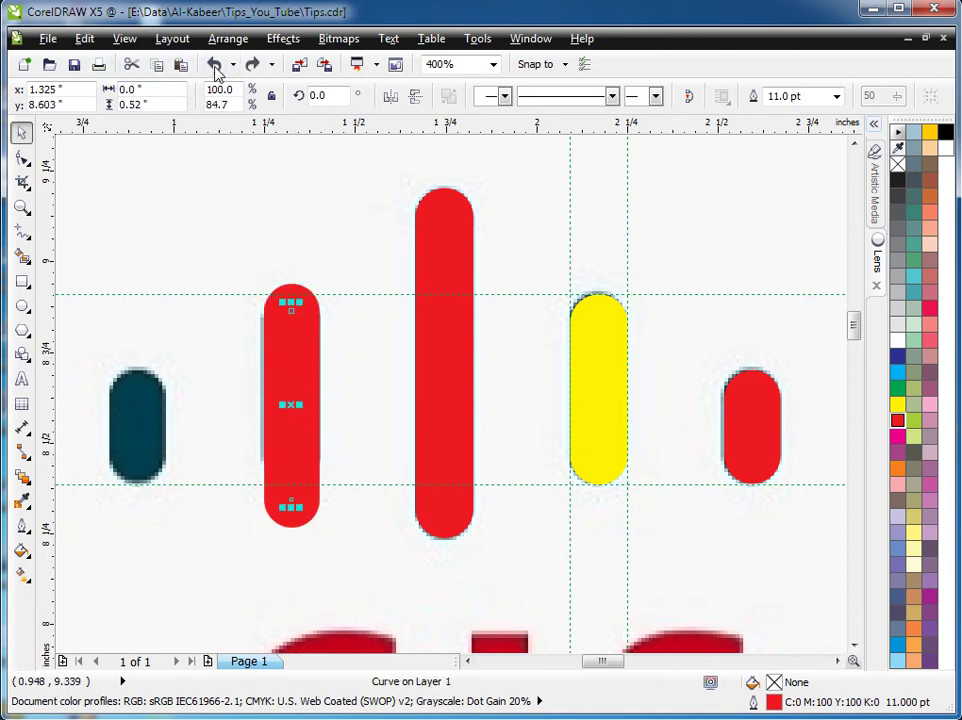
pyautogui.click(214, 66)
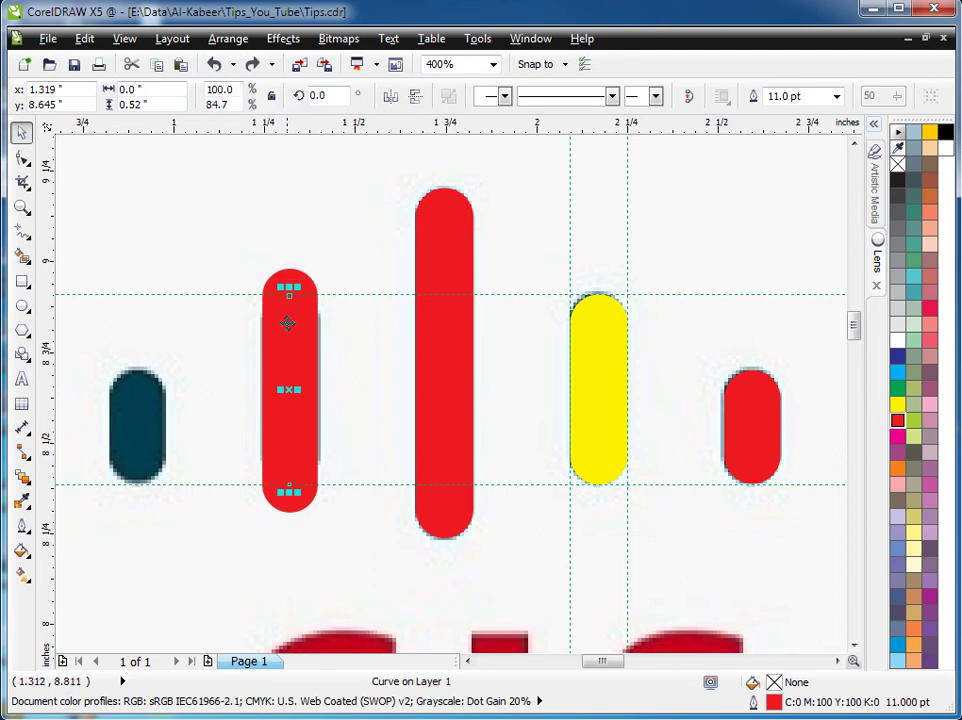
# Shorten the rounded line from both ends to about 0.419 in, with its upper cap meeting the upper guideline
pyautogui.moveTo(288, 291); pyautogui.dragTo(285, 318)
pyautogui.moveTo(289, 491); pyautogui.dragTo(319, 481)
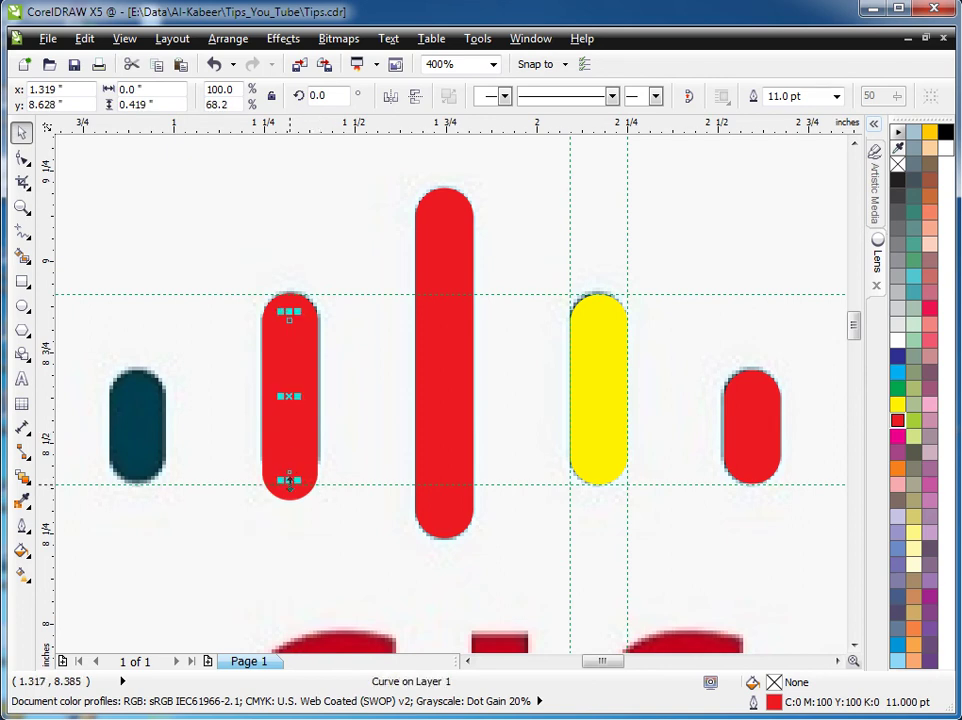
pyautogui.moveTo(289, 482); pyautogui.dragTo(289, 477)
pyautogui.click(212, 65)
pyautogui.click(300, 434)
# Place a copy of the rounded line beside the first bar, and convert the original line's outline to an object
pyautogui.moveTo(289, 395); pyautogui.dragTo(98, 390)
pyautogui.click(298, 406)
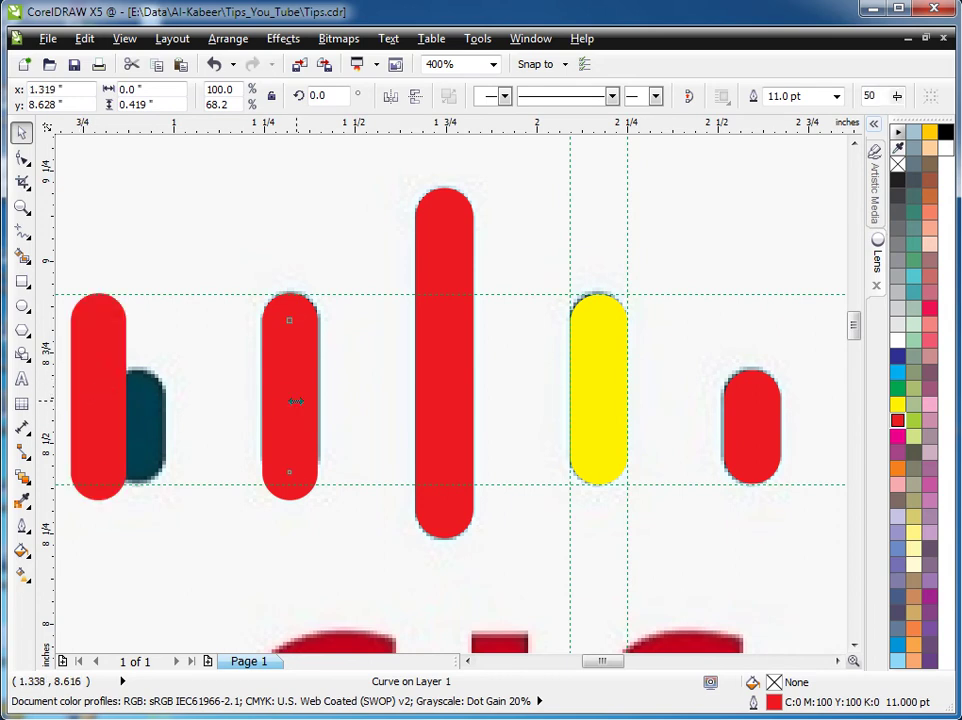
pyautogui.click(222, 39)
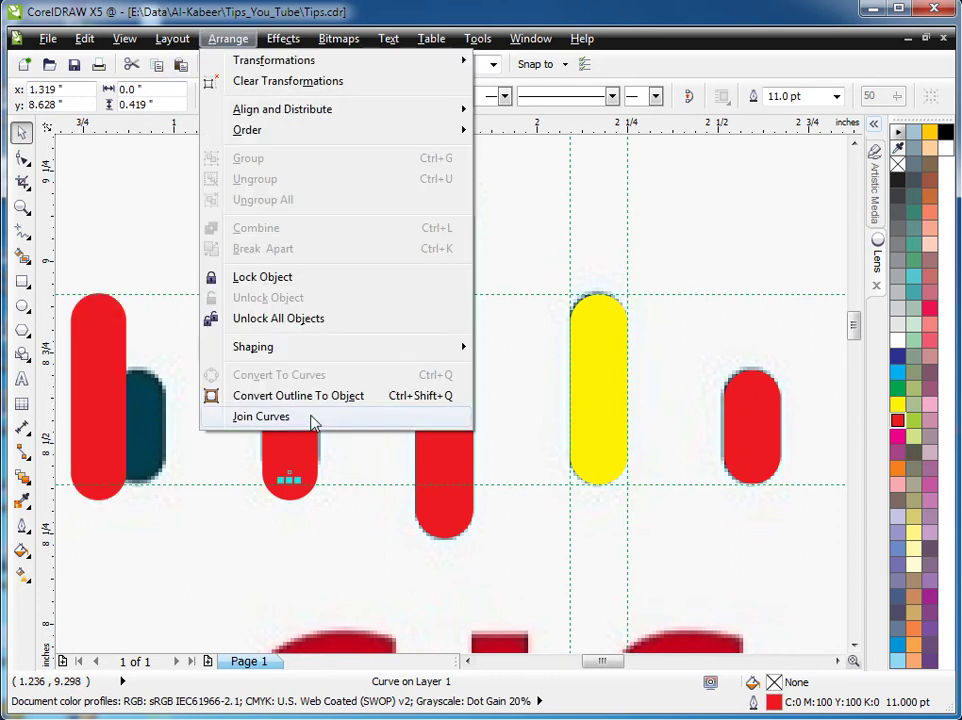
pyautogui.click(346, 396)
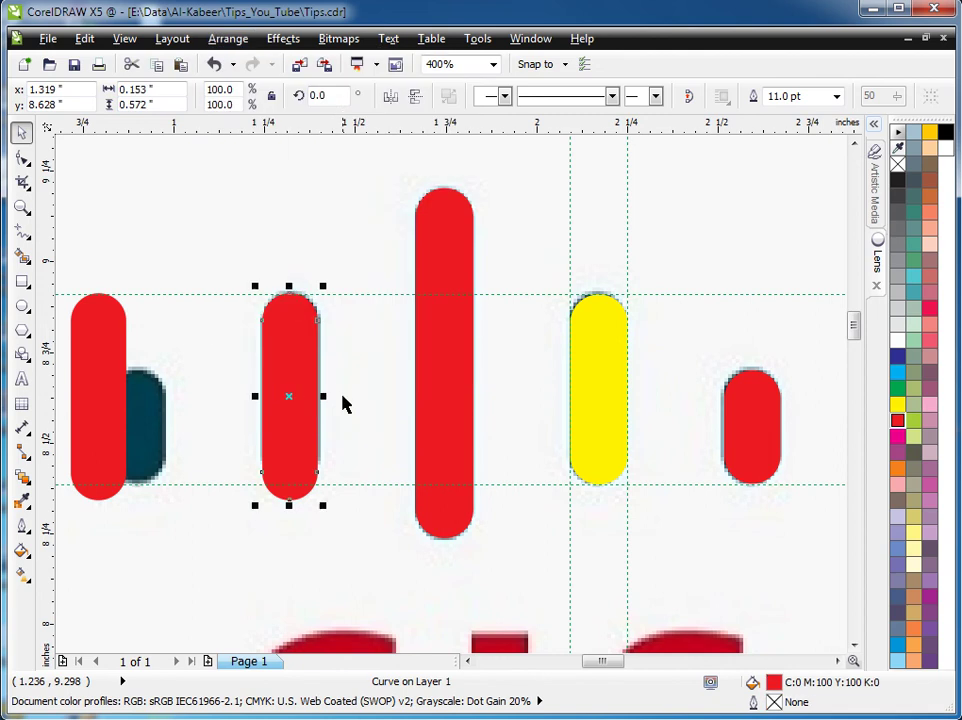
# Try moving the converted bar aside and shrinking it proportionally, and undo both changes
pyautogui.click(187, 565)
pyautogui.moveTo(187, 565); pyautogui.dragTo(309, 261)
pyautogui.moveTo(311, 358); pyautogui.dragTo(391, 403)
pyautogui.moveTo(222, 262); pyautogui.dragTo(344, 537)
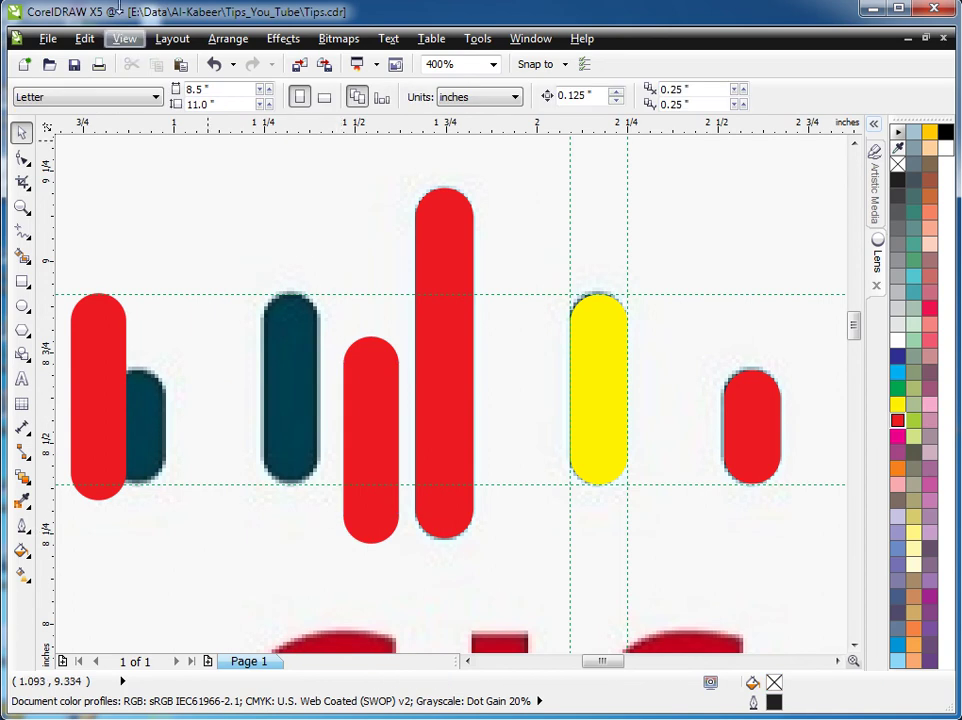
pyautogui.click(216, 64)
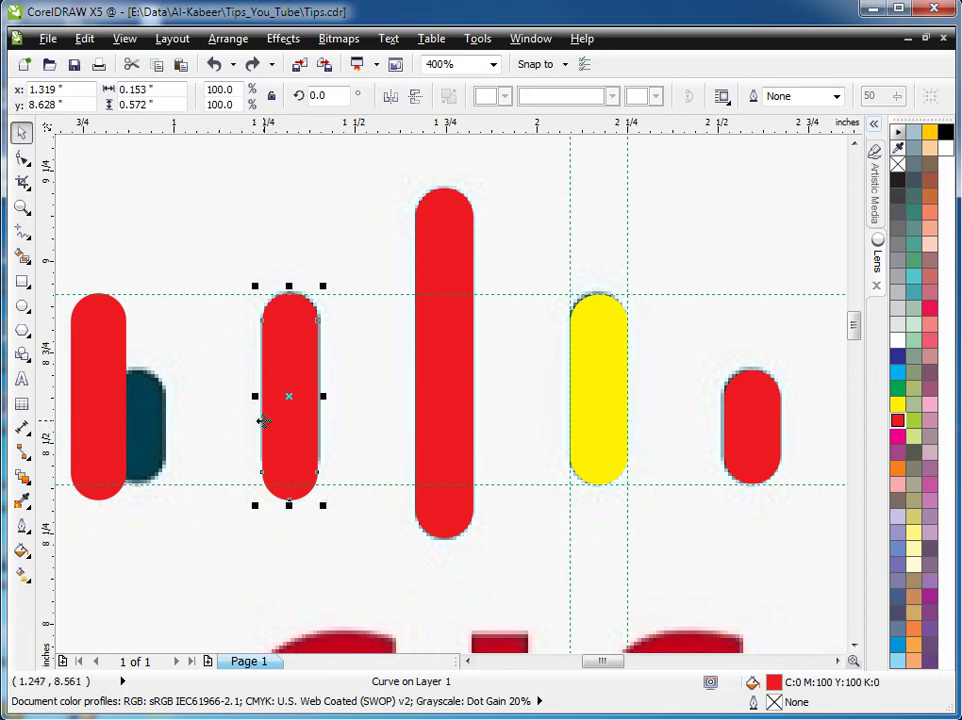
pyautogui.moveTo(325, 289); pyautogui.dragTo(288, 376)
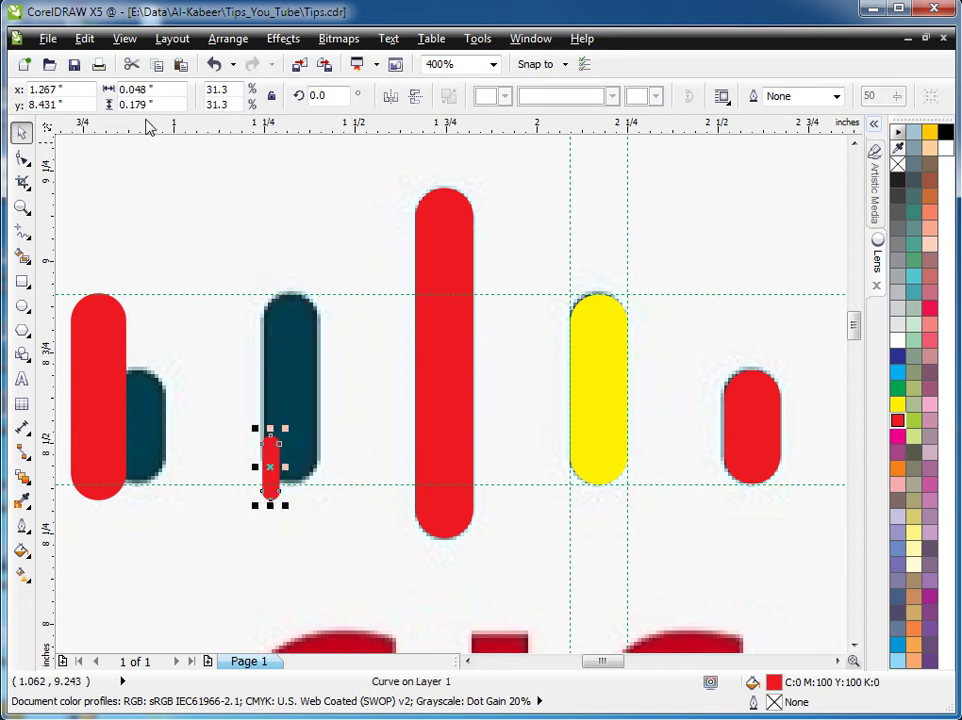
pyautogui.click(214, 64)
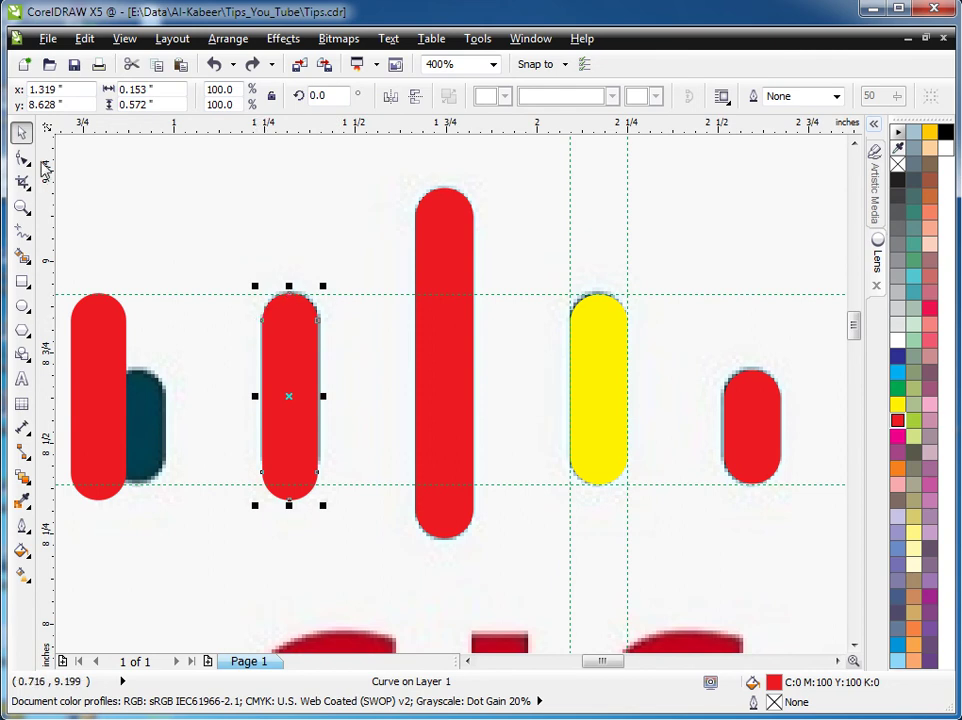
# Raise the second bar's lower end nodes to the lower guideline, and delete the spare line copy near the first bar
pyautogui.press('F10')
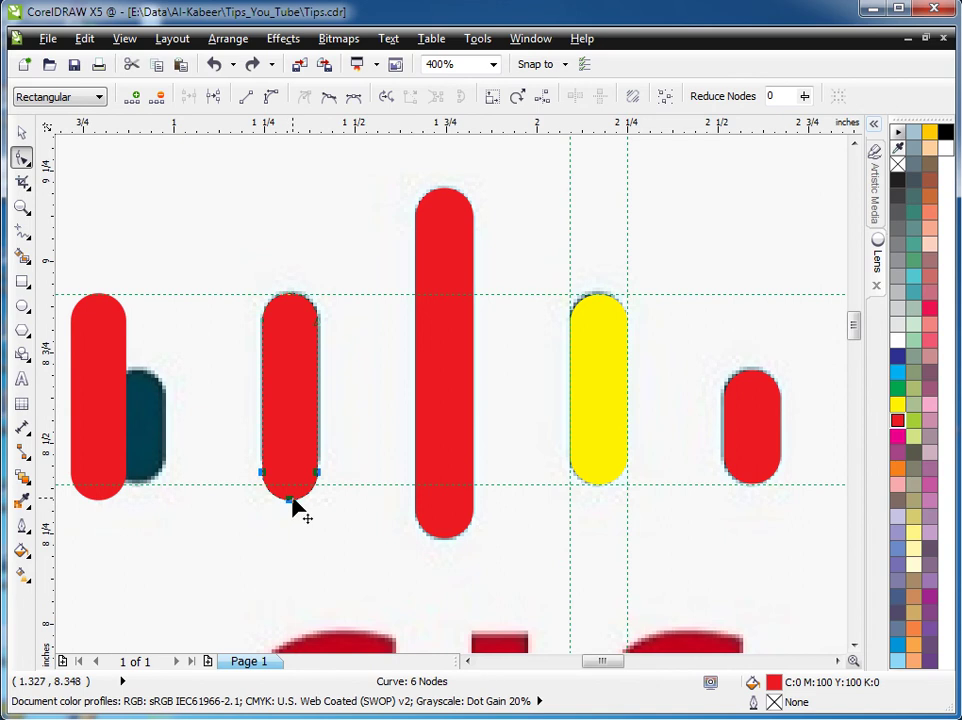
pyautogui.moveTo(292, 507)
pyautogui.mouseDown()
pyautogui.moveTo(295, 389)
pyautogui.moveTo(322, 477)
pyautogui.moveTo(297, 488)
pyautogui.mouseUp()
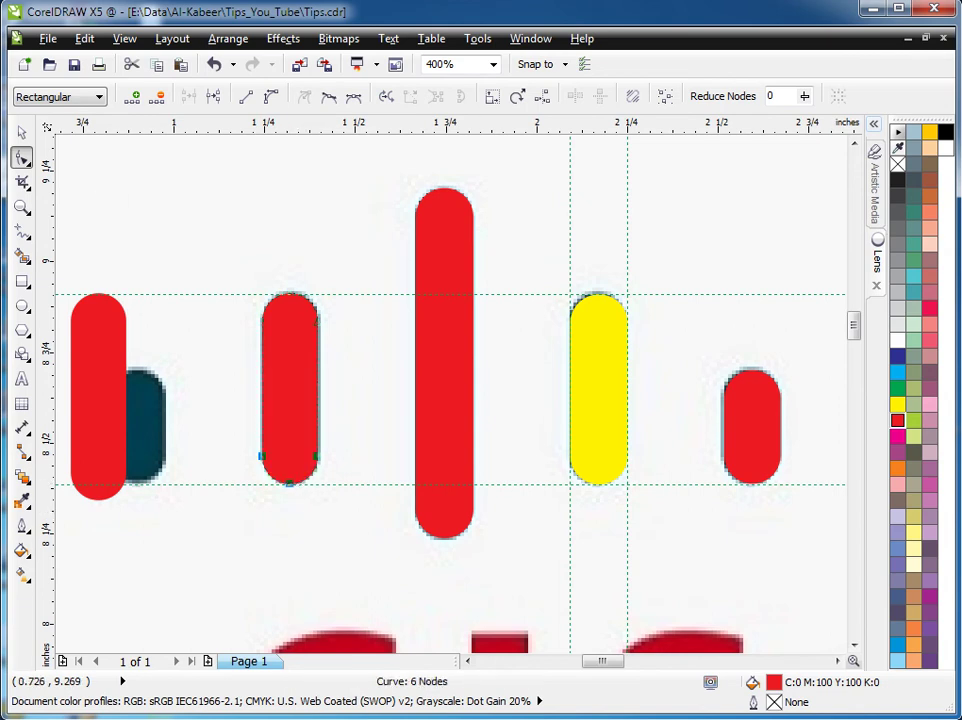
pyautogui.click(22, 132)
pyautogui.click(181, 548)
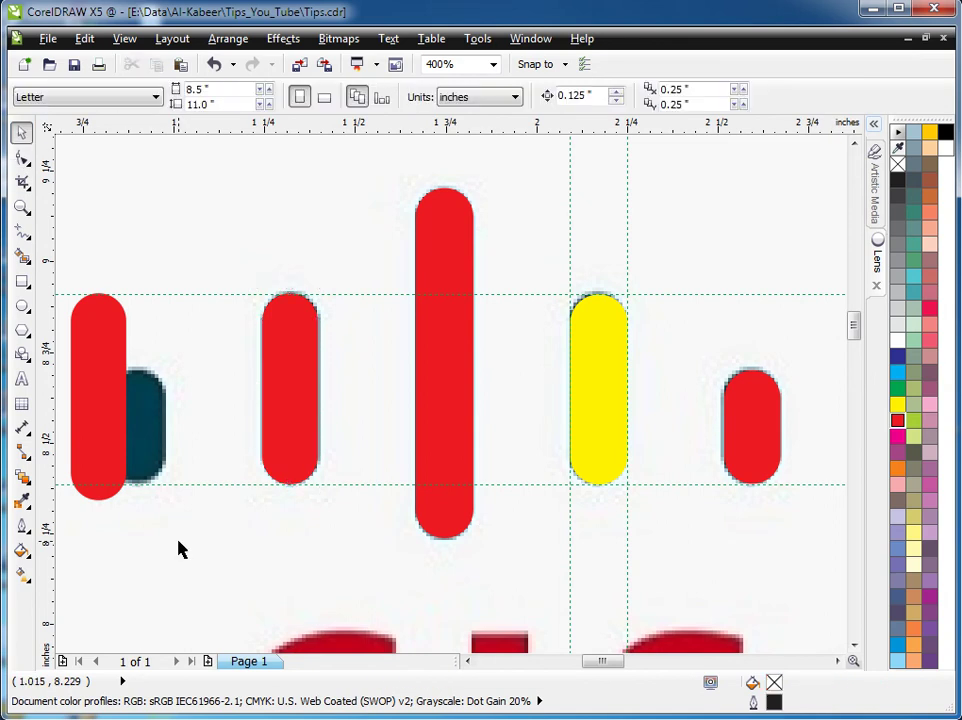
pyautogui.click(82, 401)
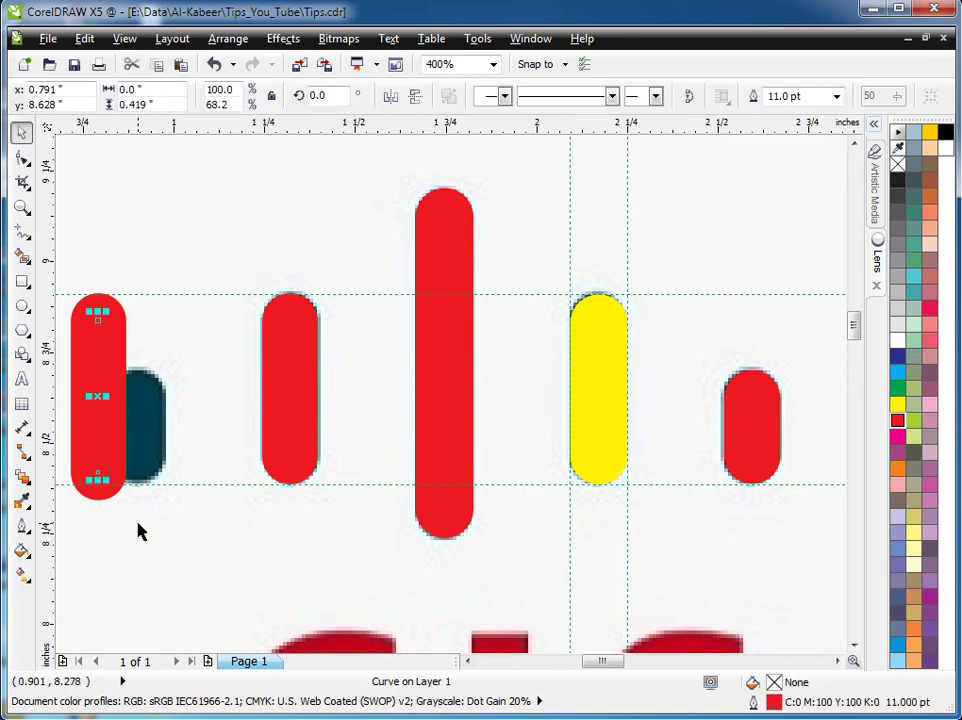
pyautogui.press('Delete')
# Move the short red bar from the logo's fifth bar onto its first bar
pyautogui.click(22, 207)
pyautogui.rightClick(316, 293)
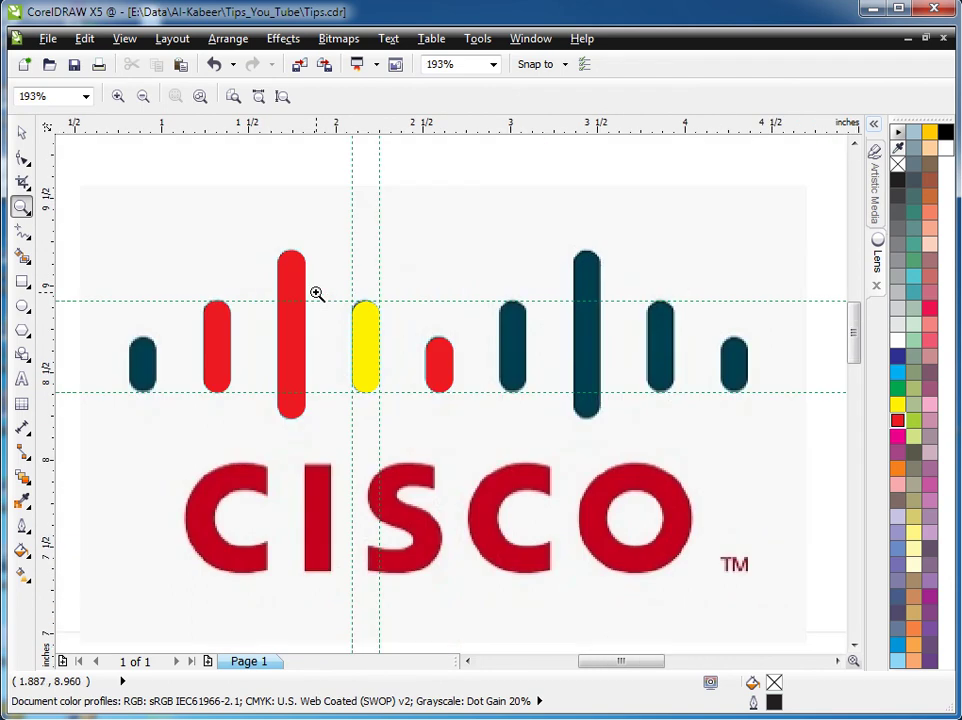
pyautogui.rightClick(306, 294)
pyautogui.moveTo(122, 355); pyautogui.dragTo(498, 561)
pyautogui.click(22, 132)
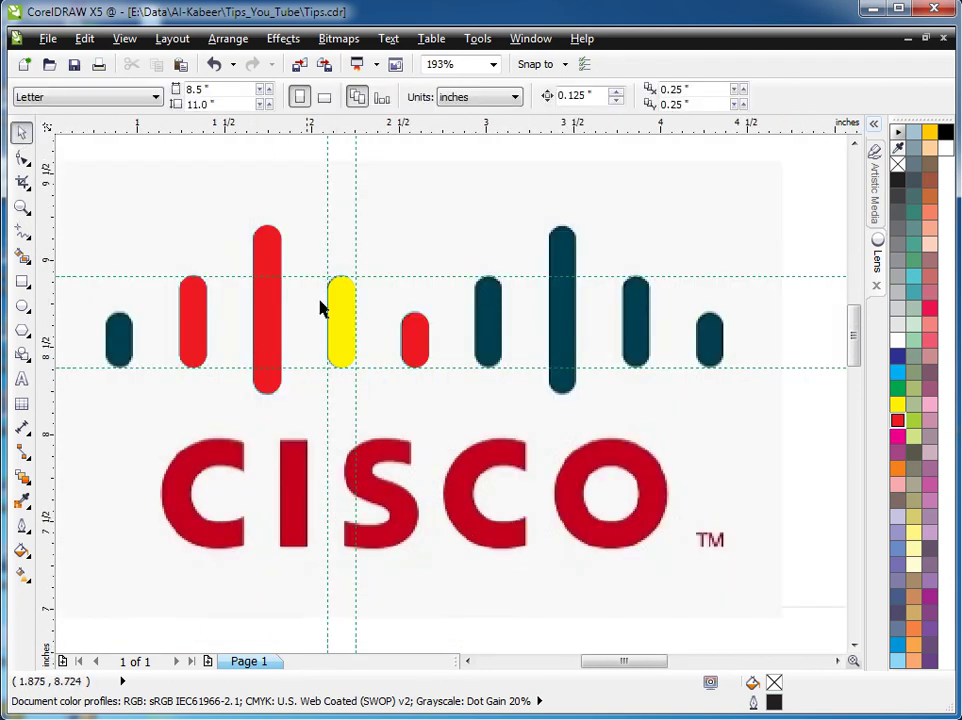
pyautogui.click(405, 342)
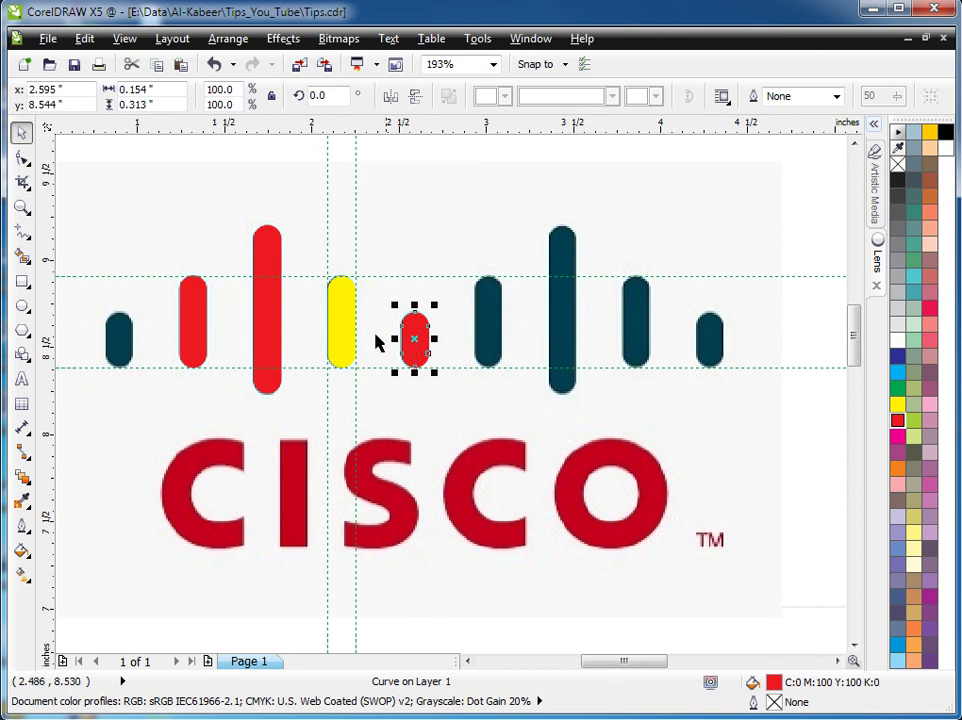
pyautogui.moveTo(413, 340); pyautogui.dragTo(118, 357)
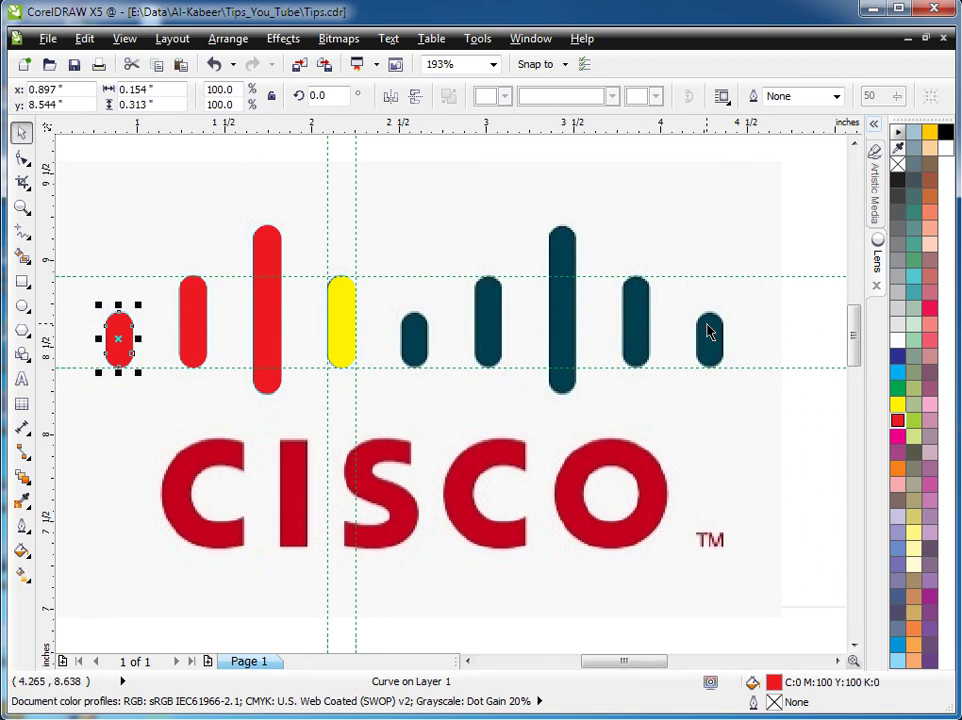
pyautogui.click(214, 64)
pyautogui.moveTo(418, 340); pyautogui.dragTo(124, 347)
pyautogui.click(159, 438)
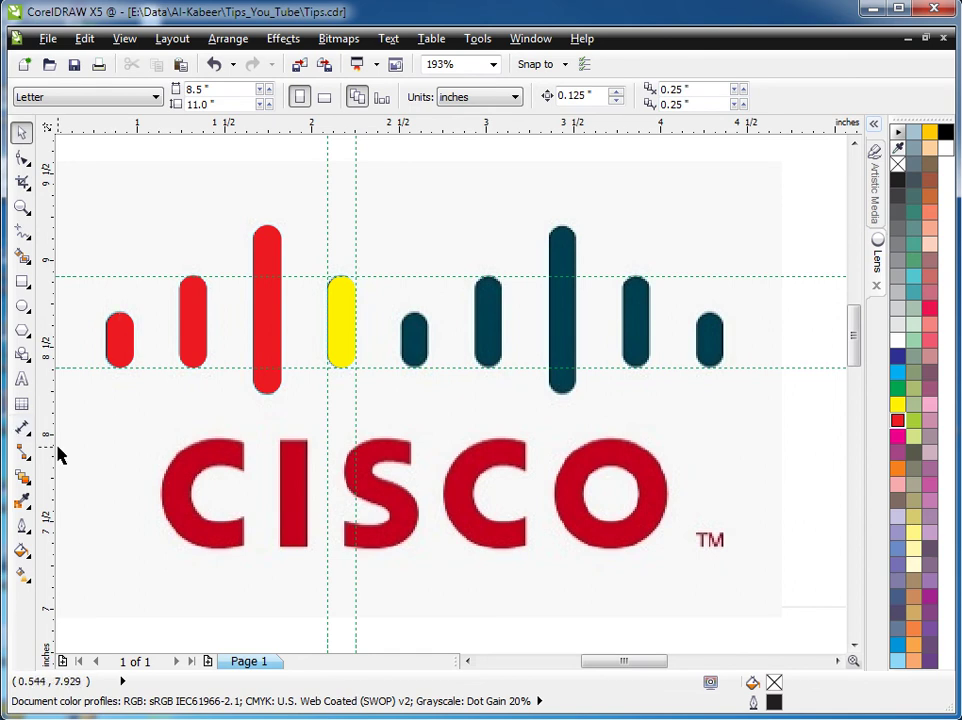
# Distribute the four traced bars with equal horizontal spacing within the extent of the selection
pyautogui.moveTo(83, 435); pyautogui.dragTo(362, 204)
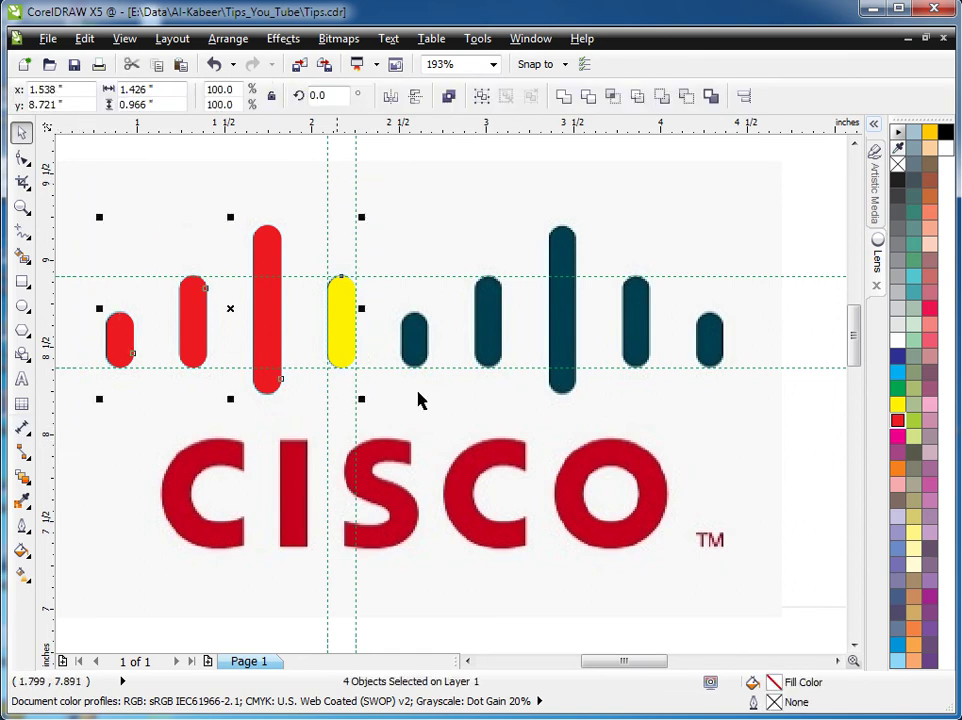
pyautogui.click(742, 96)
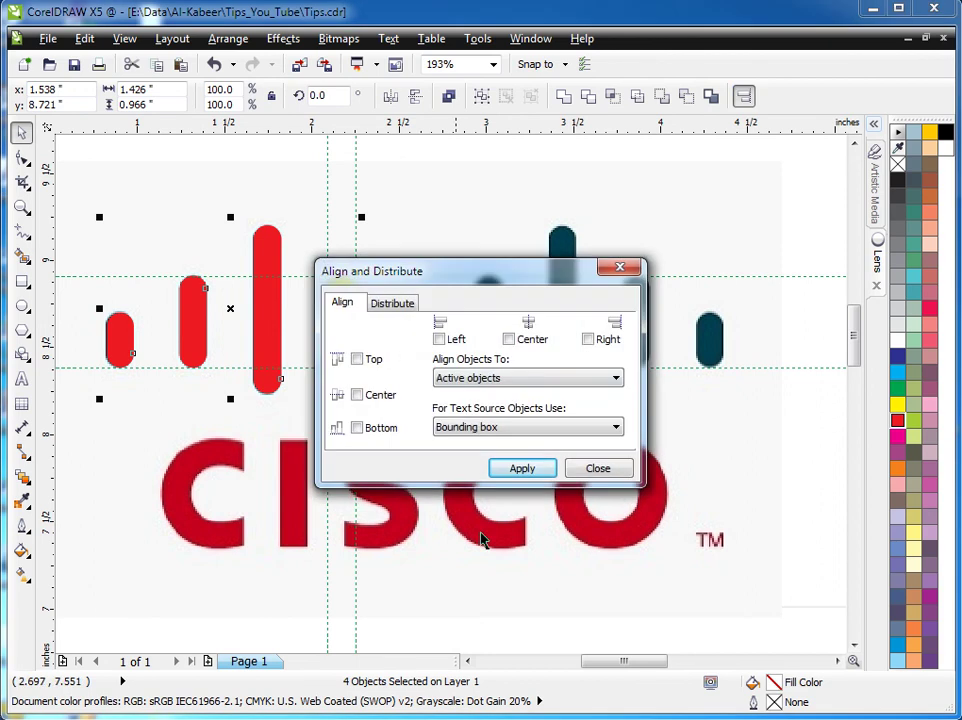
pyautogui.click(413, 302)
pyautogui.moveTo(427, 275); pyautogui.dragTo(625, 238)
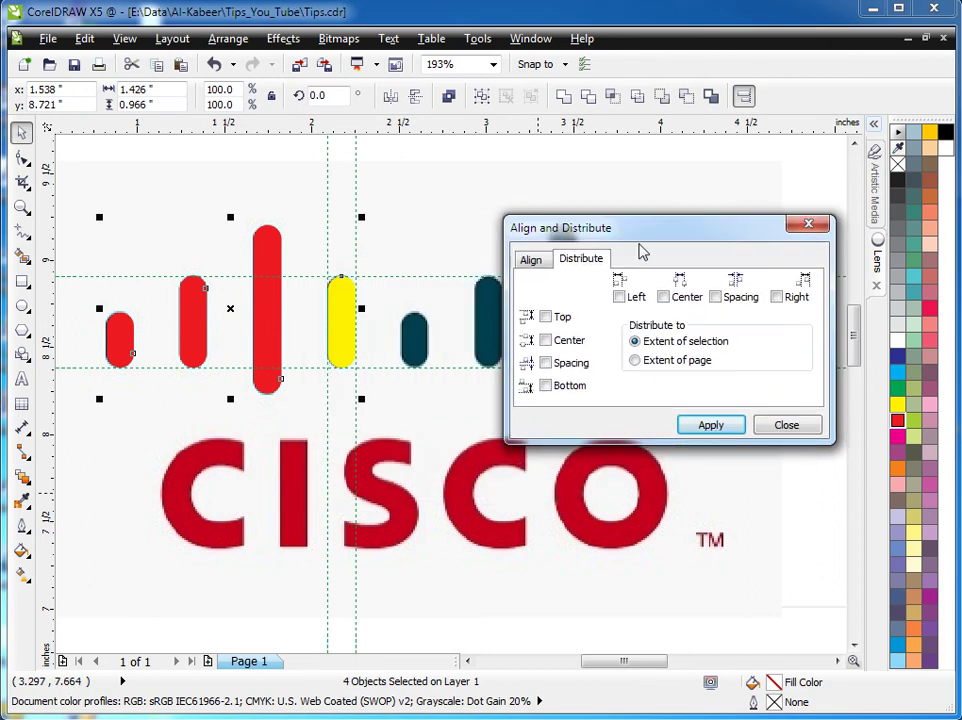
pyautogui.click(734, 297)
pyautogui.click(706, 426)
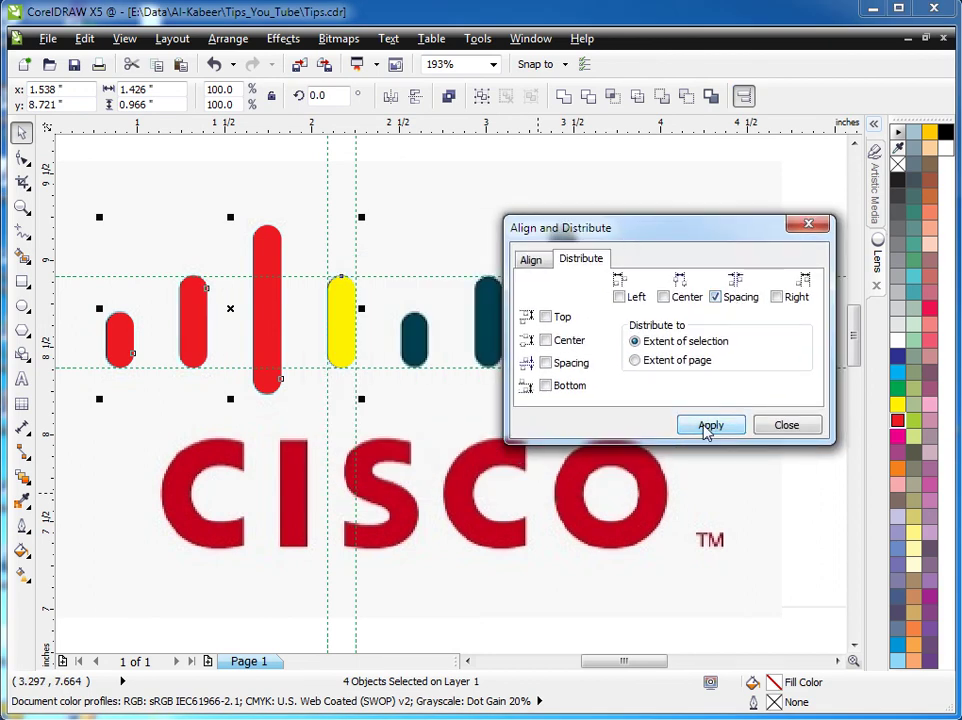
pyautogui.click(786, 425)
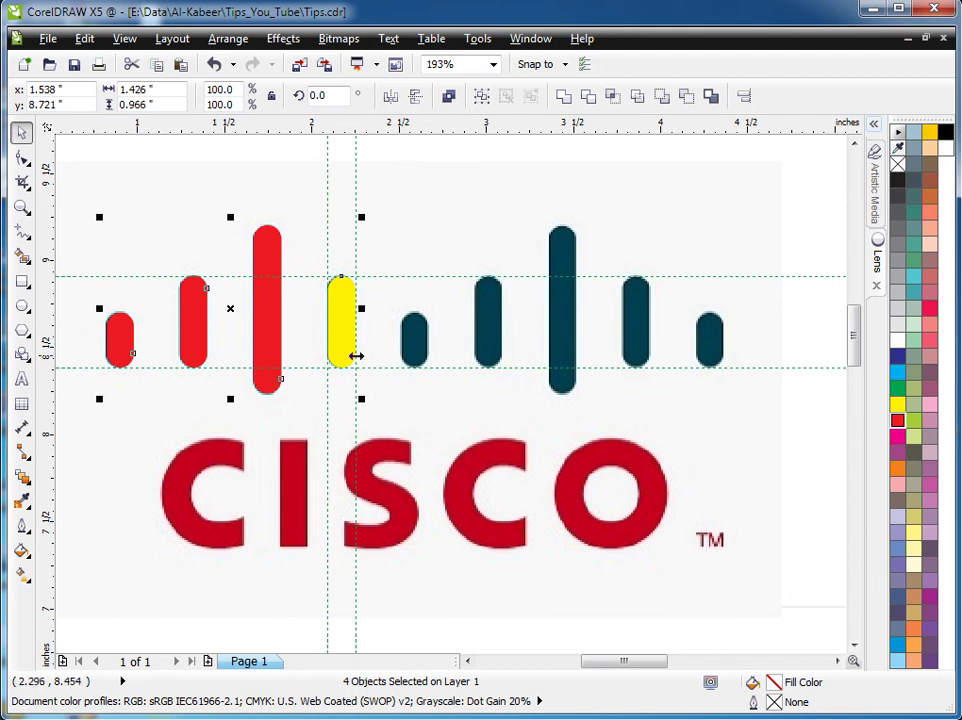
# Duplicate the four traced bars onto the logo's fifth to eighth bars, and move the short duplicate onto the ninth bar
pyautogui.moveTo(125, 344); pyautogui.dragTo(419, 346)
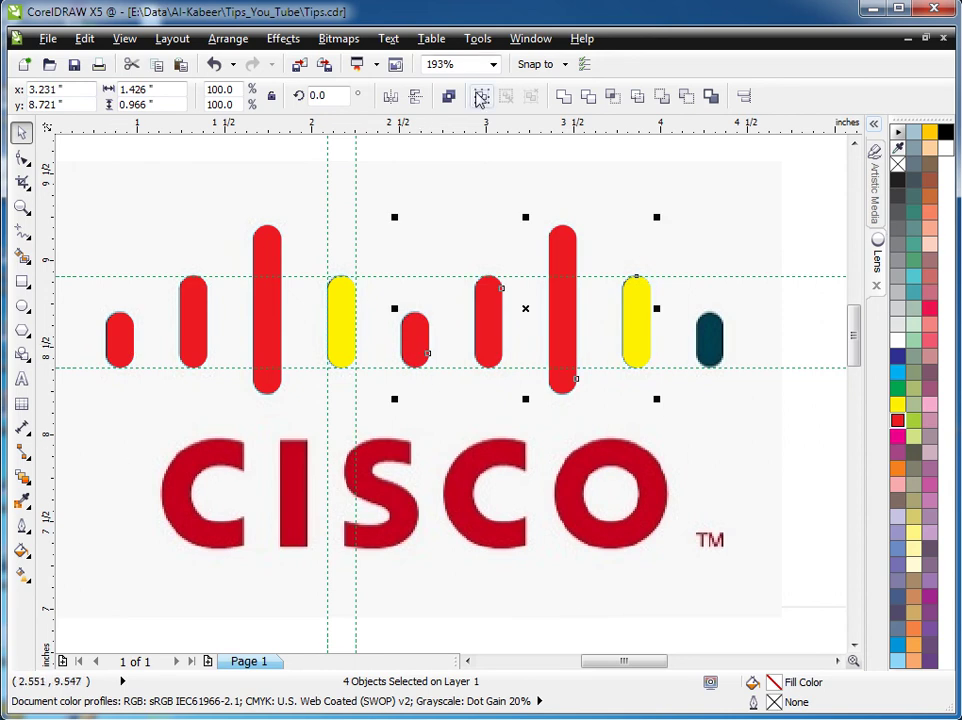
pyautogui.moveTo(80, 203); pyautogui.dragTo(751, 408)
pyautogui.click(732, 404)
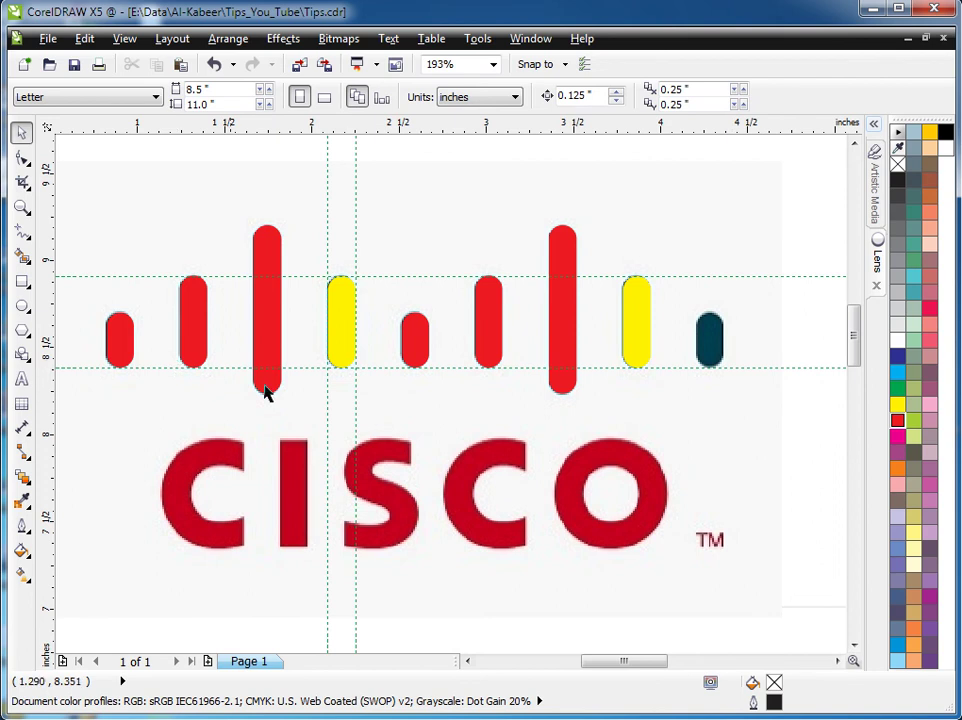
pyautogui.moveTo(419, 342); pyautogui.dragTo(708, 351)
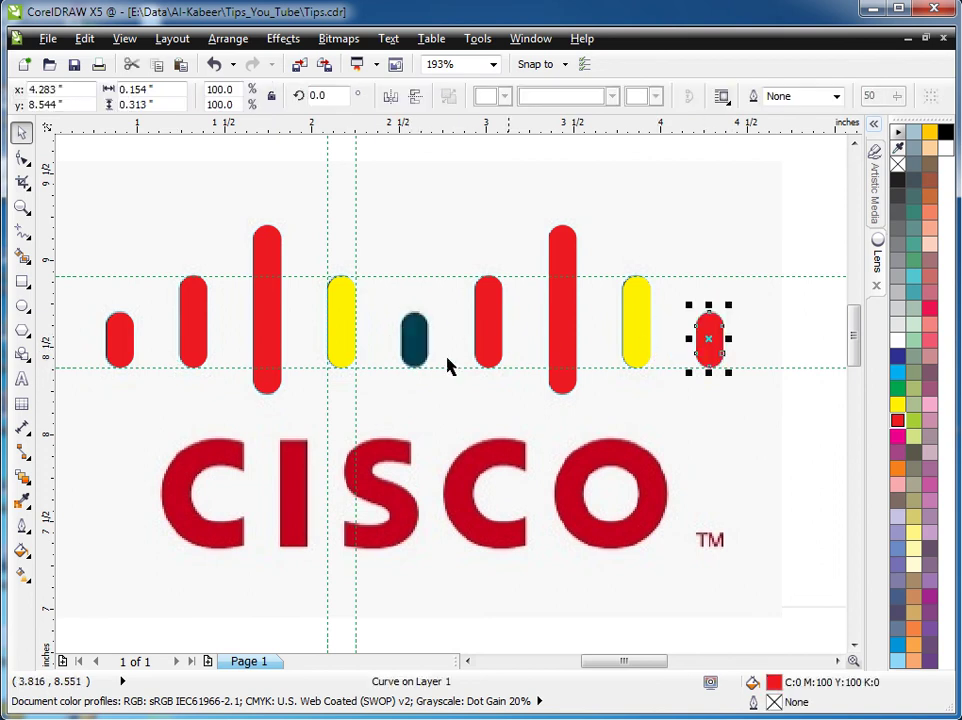
# Undo the short bar's move and place a duplicate of it on the logo's ninth bar instead
pyautogui.click(214, 64)
pyautogui.moveTo(430, 338); pyautogui.dragTo(711, 340)
pyautogui.click(683, 415)
# Select all nine traced bars and fill them with 30% black
pyautogui.moveTo(60, 410); pyautogui.dragTo(771, 204)
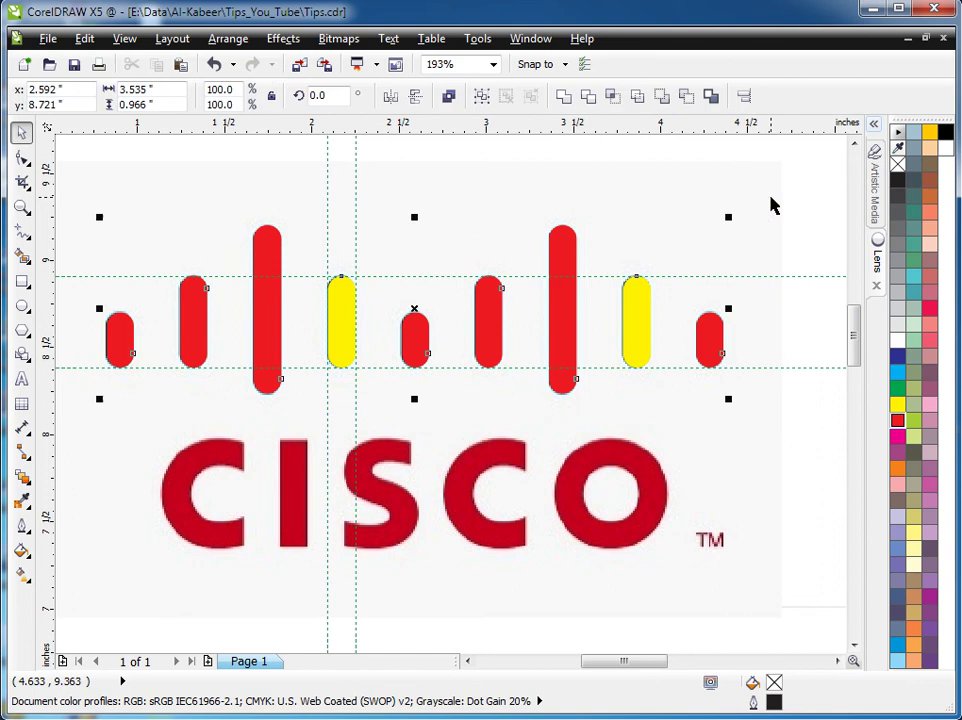
pyautogui.click(899, 373)
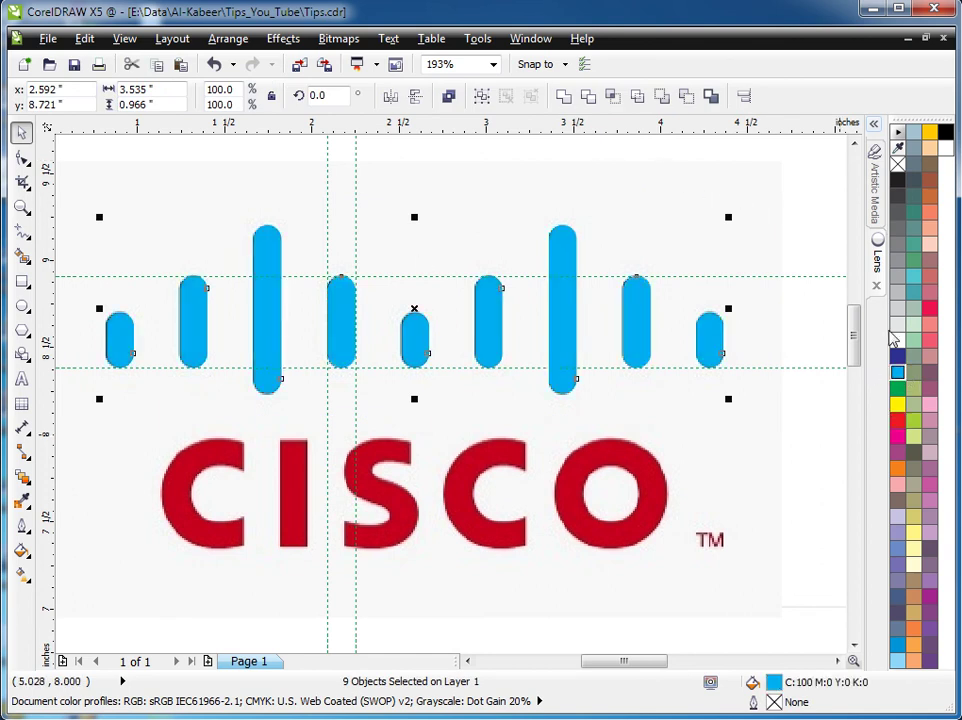
pyautogui.click(897, 293)
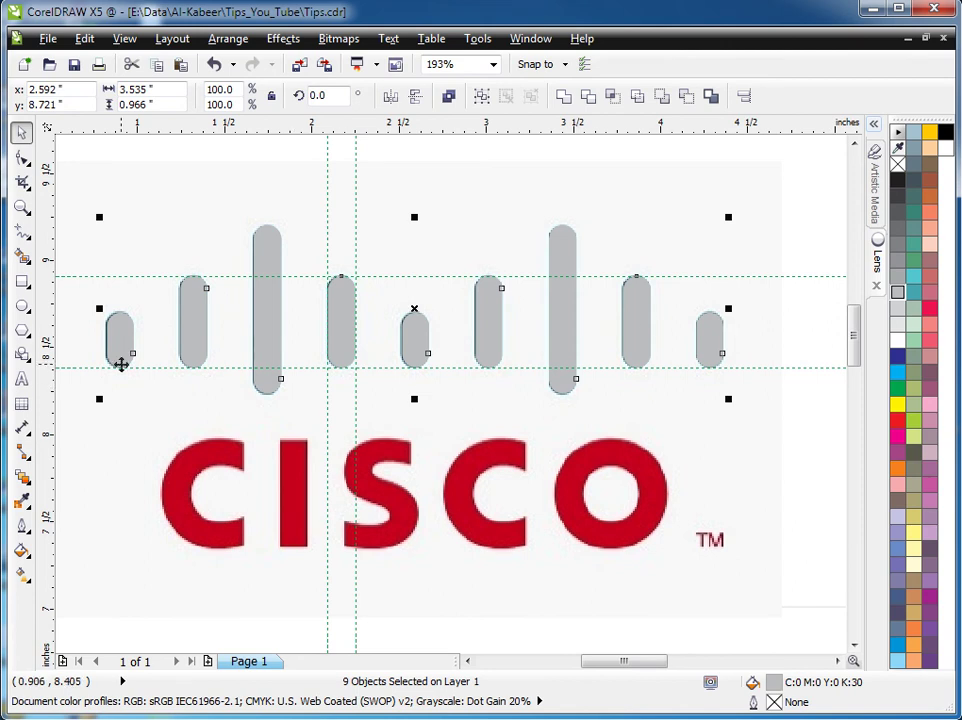
pyautogui.click(743, 96)
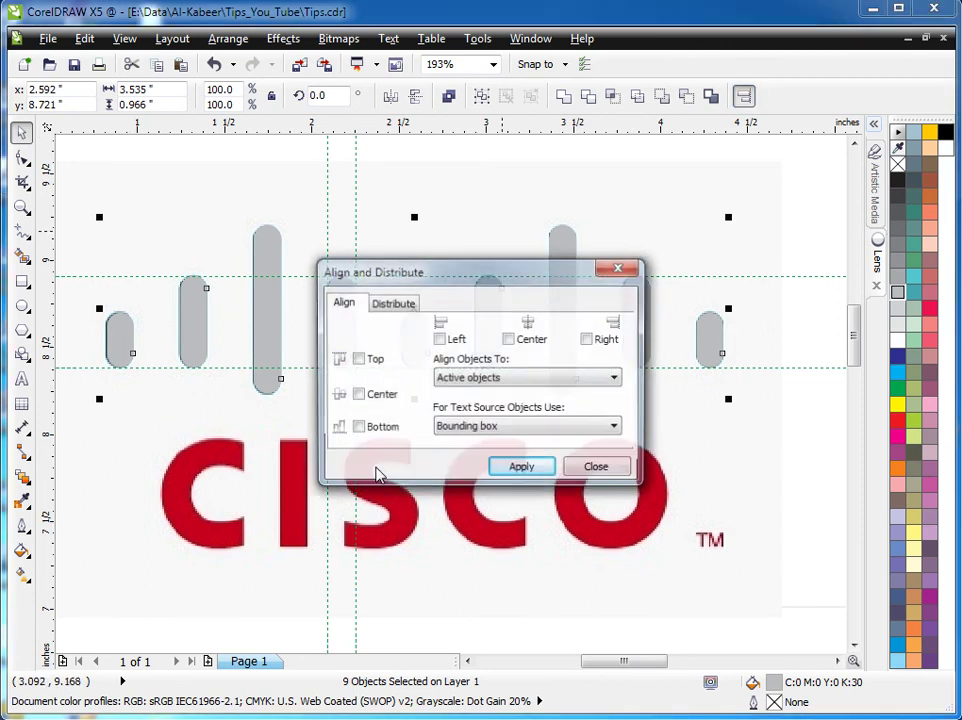
pyautogui.click(406, 305)
pyautogui.moveTo(474, 272); pyautogui.dragTo(653, 259)
pyautogui.click(790, 455)
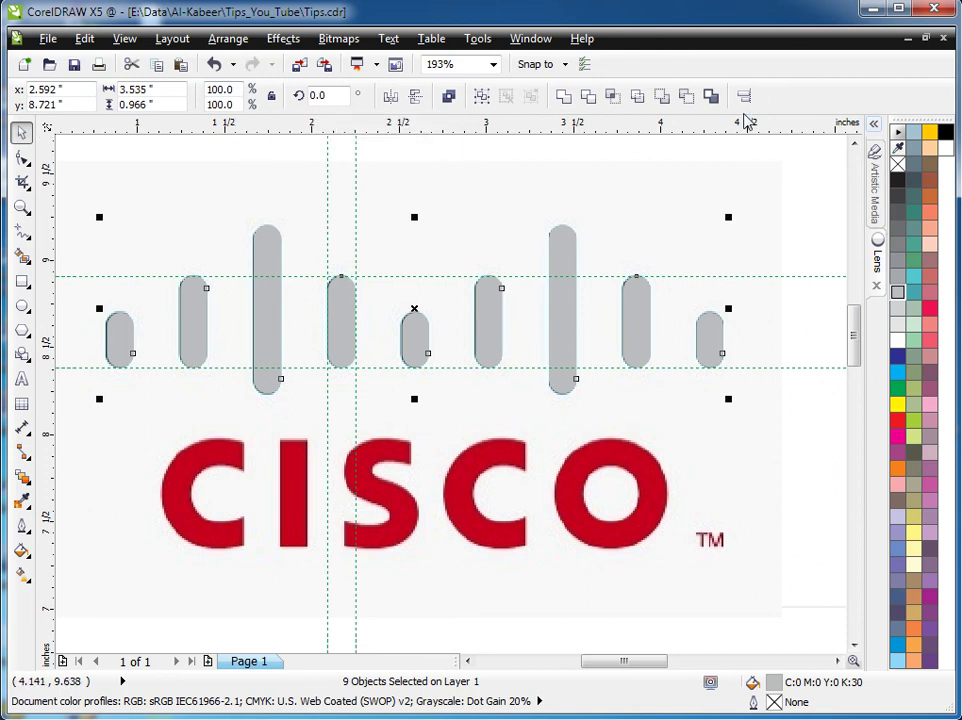
# Distribute the nine traced bars evenly in the horizontal direction
pyautogui.click(221, 40)
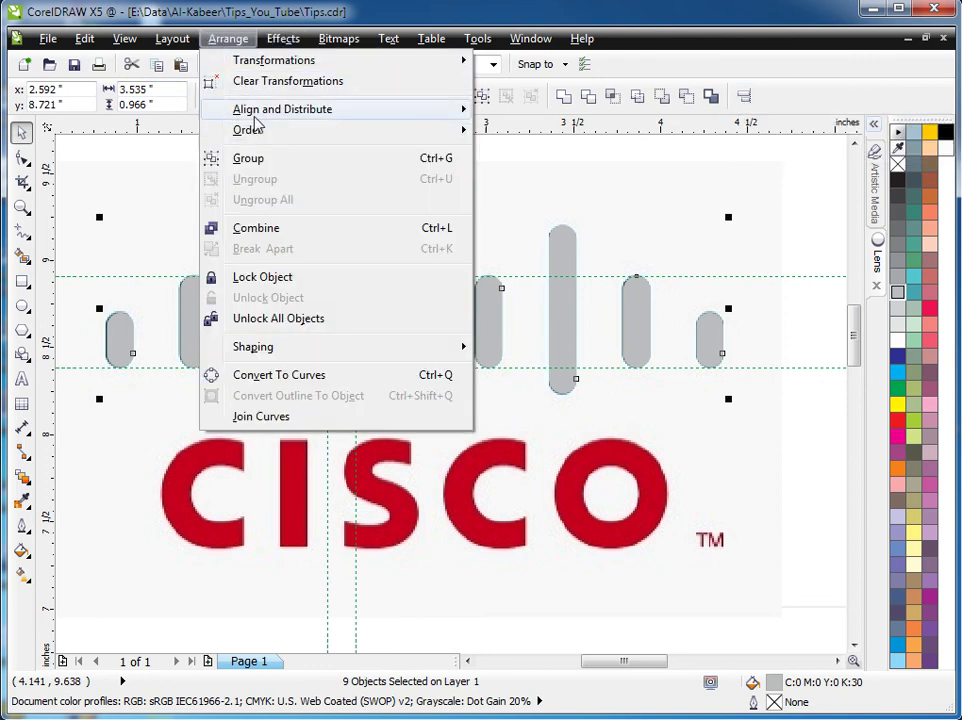
pyautogui.moveTo(255, 116)
pyautogui.click(565, 316)
pyautogui.moveTo(478, 278); pyautogui.dragTo(411, 440)
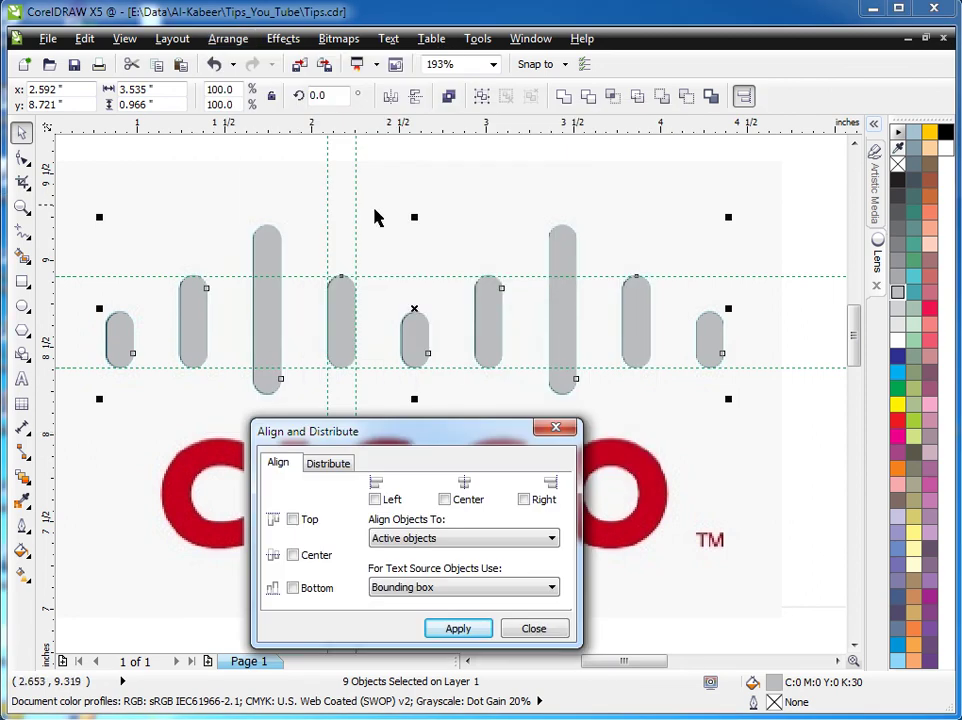
pyautogui.click(327, 465)
pyautogui.click(463, 501)
pyautogui.click(460, 628)
pyautogui.click(535, 628)
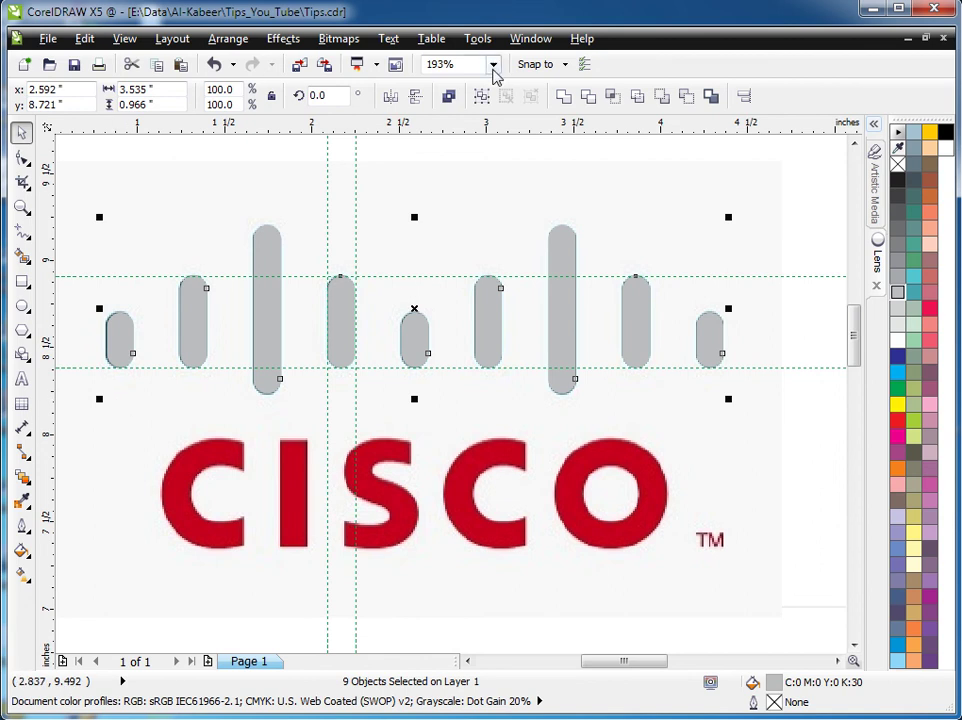
# Group the nine traced bars and fill the group with cyan (C:100 M:0 Y:0 K:0)
pyautogui.click(482, 96)
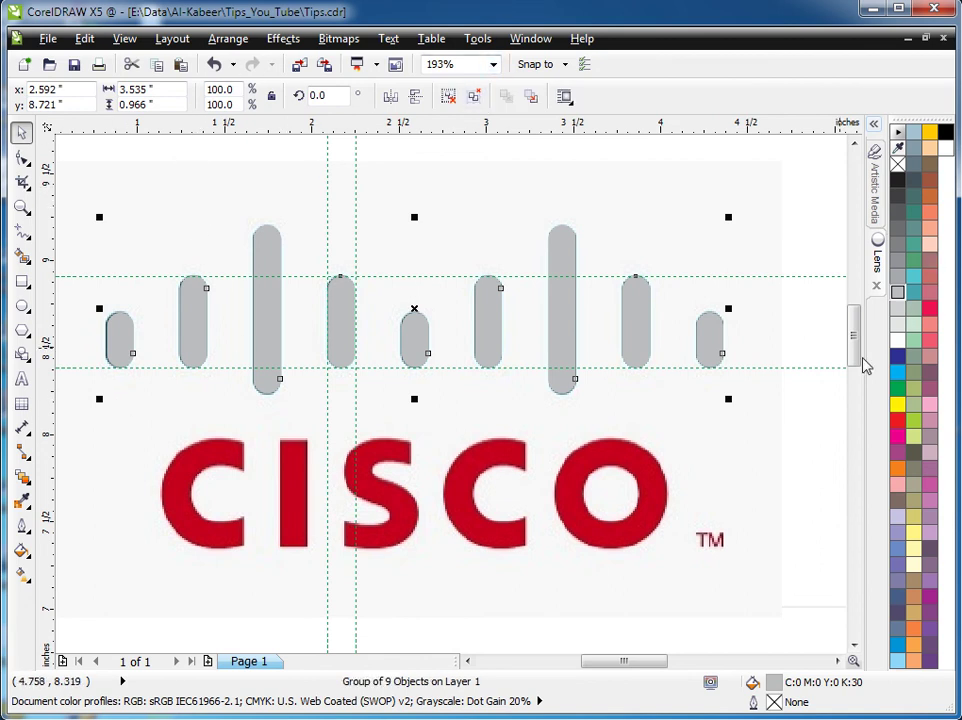
pyautogui.click(897, 420)
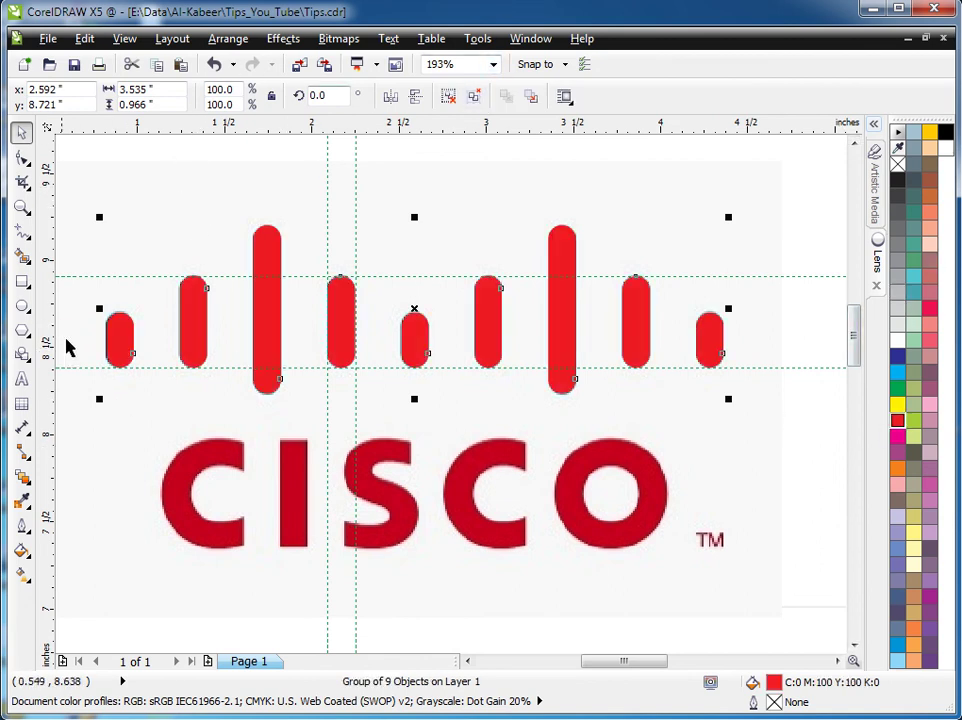
pyautogui.click(897, 372)
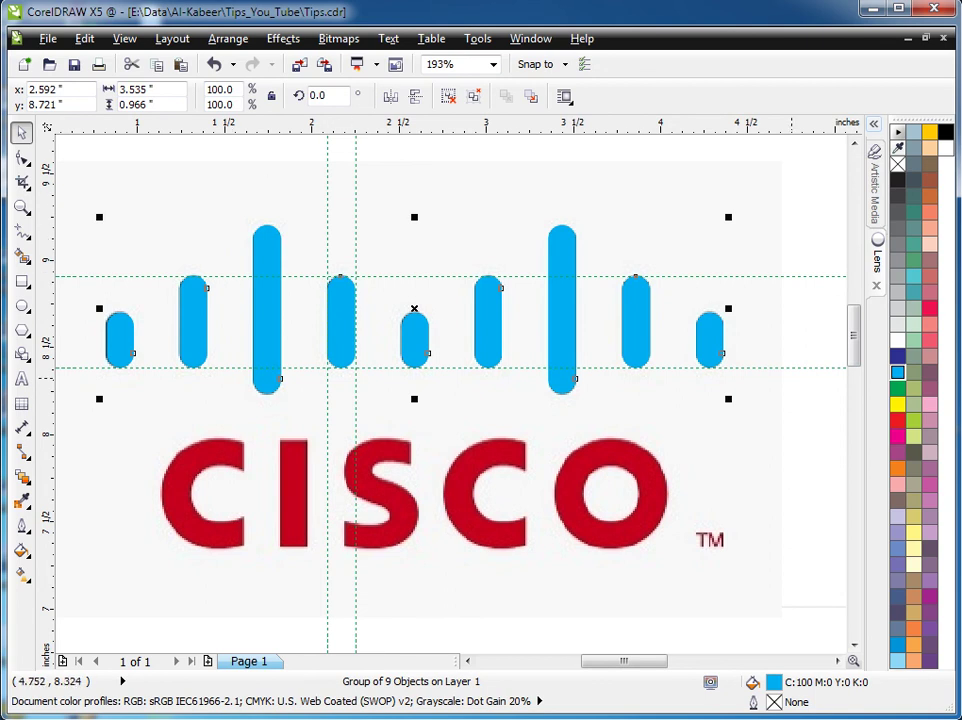
# Move the grouped bars off the logo bitmap to its right side, centred at about x 6.5 inches
pyautogui.doubleClick(21, 207)
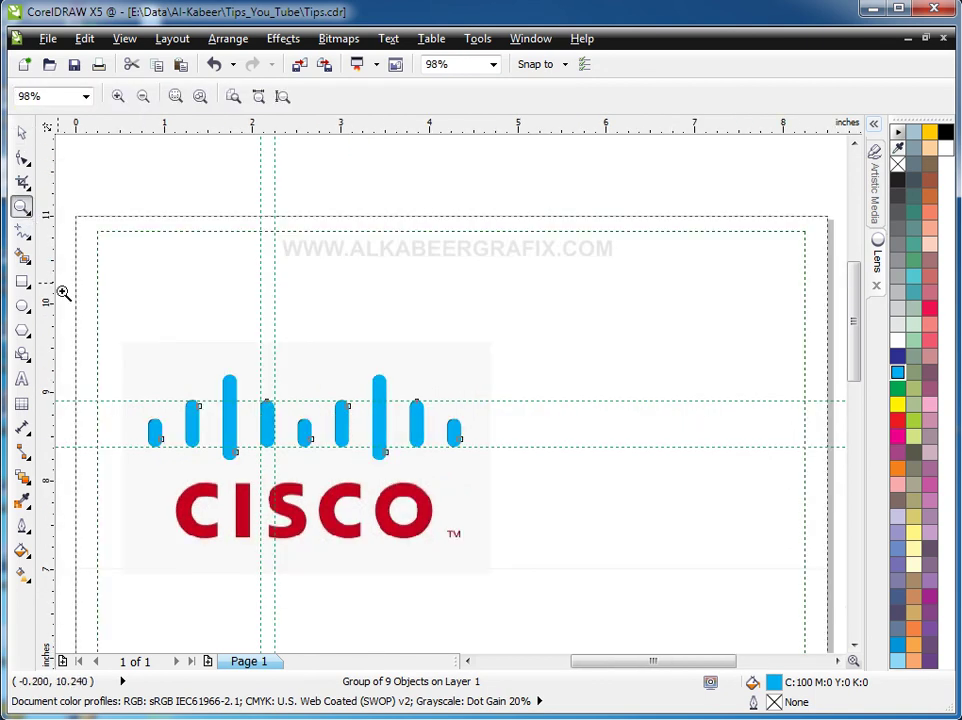
pyautogui.click(21, 131)
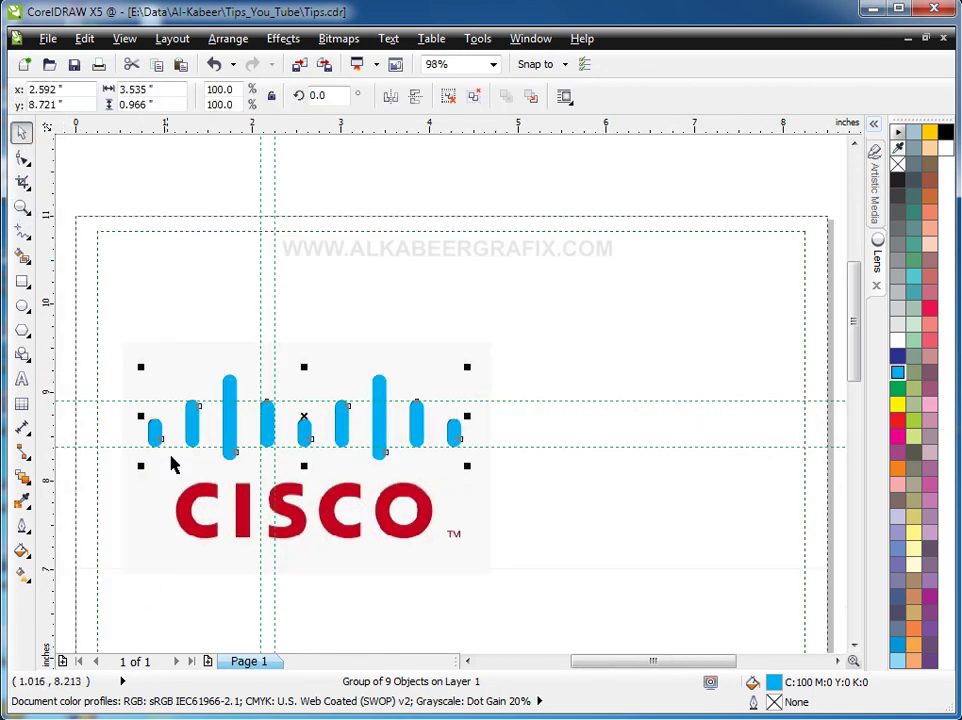
pyautogui.moveTo(189, 434); pyautogui.dragTo(532, 432)
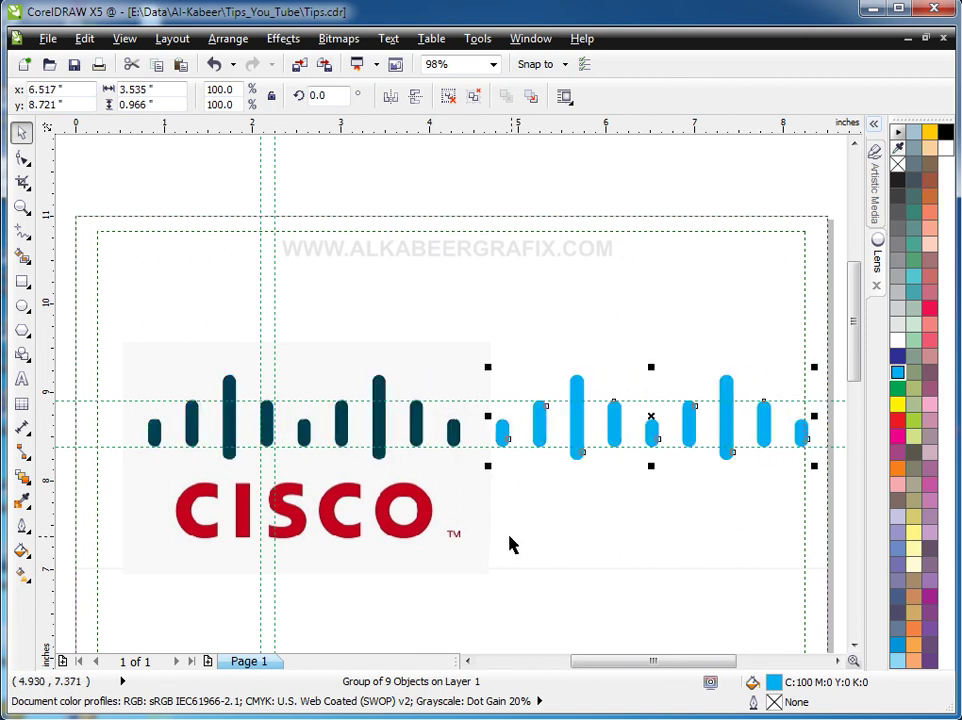
# Compare the edges of the logo bitmap's ninth bar and the neighbouring vector bar at high magnification
pyautogui.click(21, 207)
pyautogui.moveTo(429, 400); pyautogui.dragTo(508, 461)
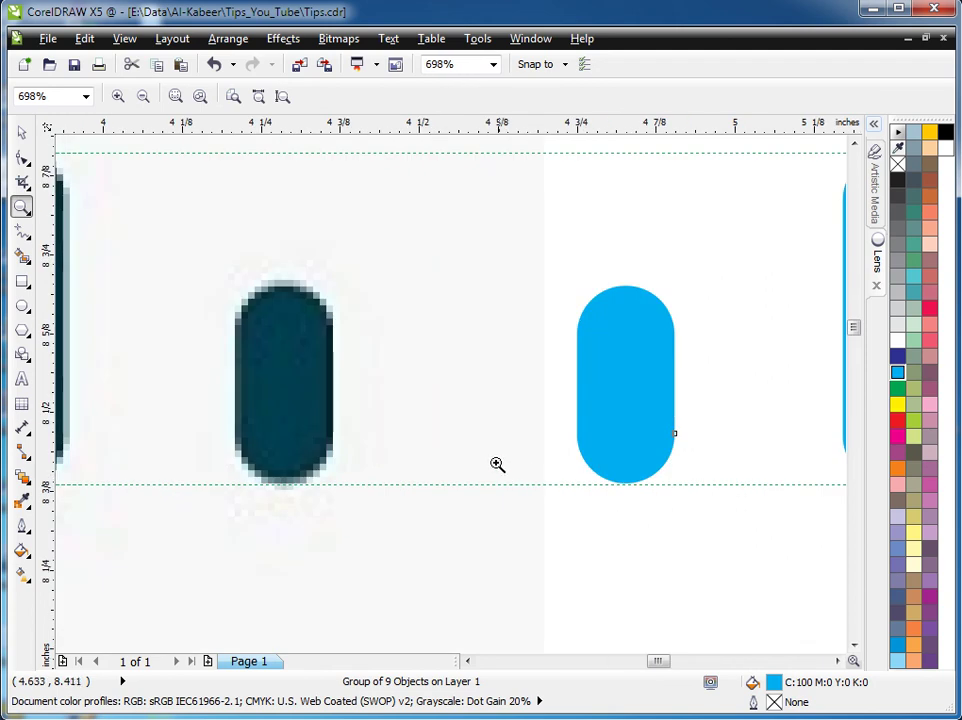
pyautogui.moveTo(215, 251); pyautogui.dragTo(687, 511)
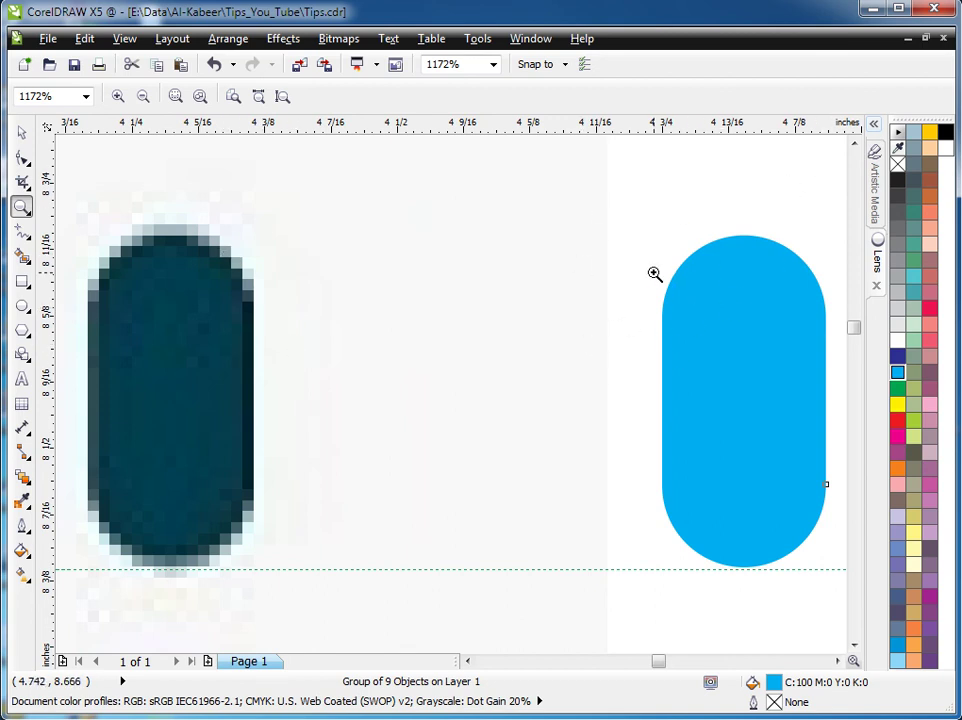
pyautogui.moveTo(655, 273); pyautogui.dragTo(712, 329)
pyautogui.moveTo(250, 313); pyautogui.dragTo(318, 357)
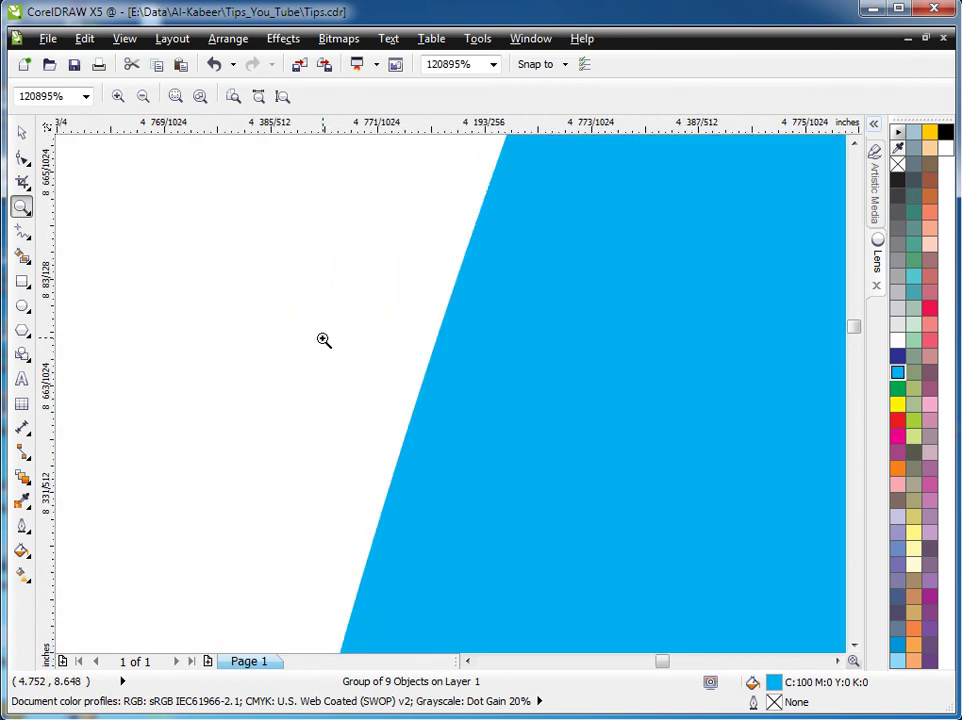
pyautogui.click(420, 405)
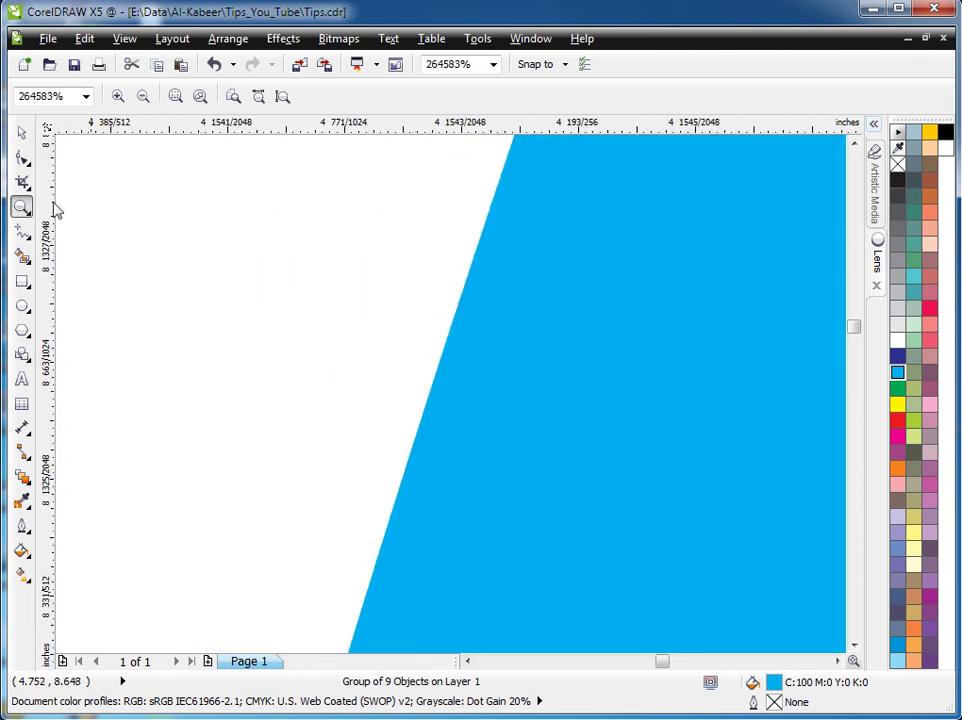
pyautogui.press('F4')
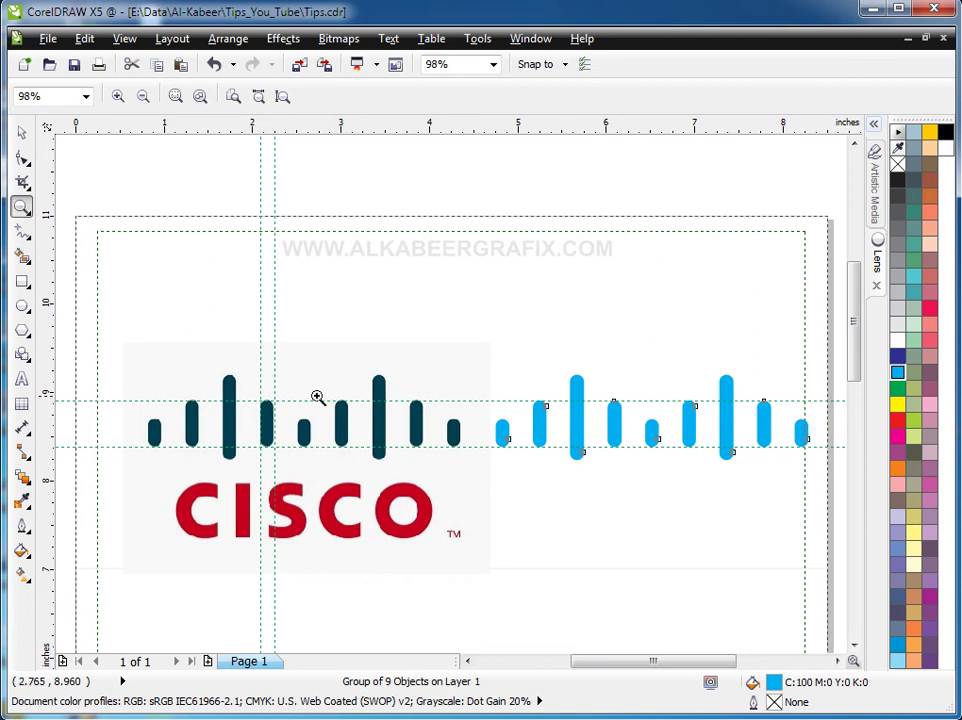
# Examine the CISCO lettering in the logo bitmap up close, including the edges of its letters
pyautogui.click(21, 131)
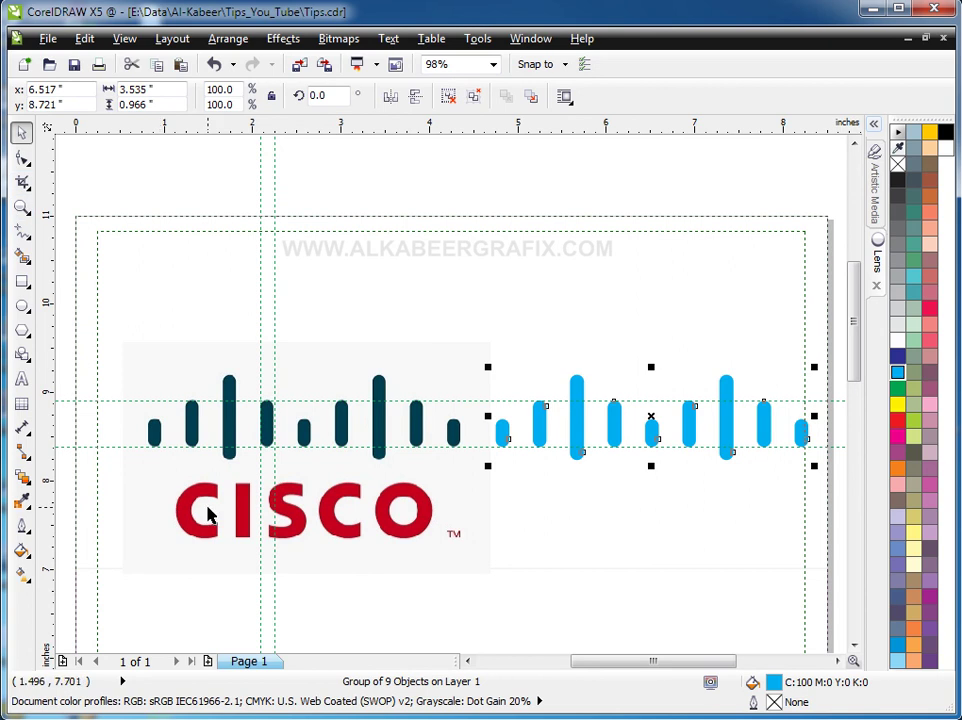
pyautogui.click(21, 208)
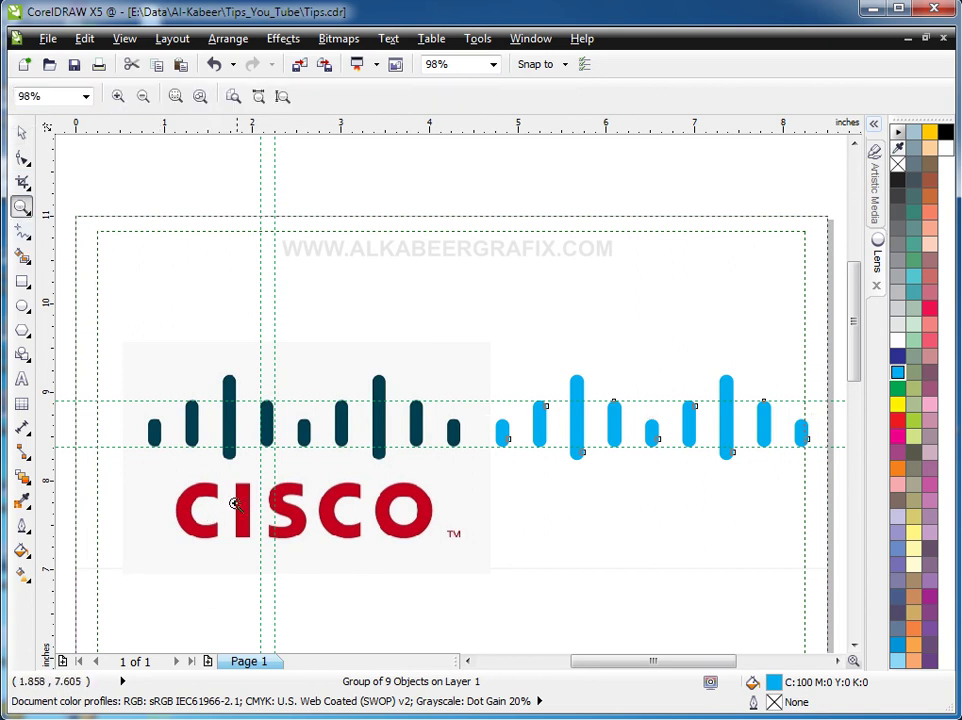
pyautogui.moveTo(141, 452); pyautogui.dragTo(478, 555)
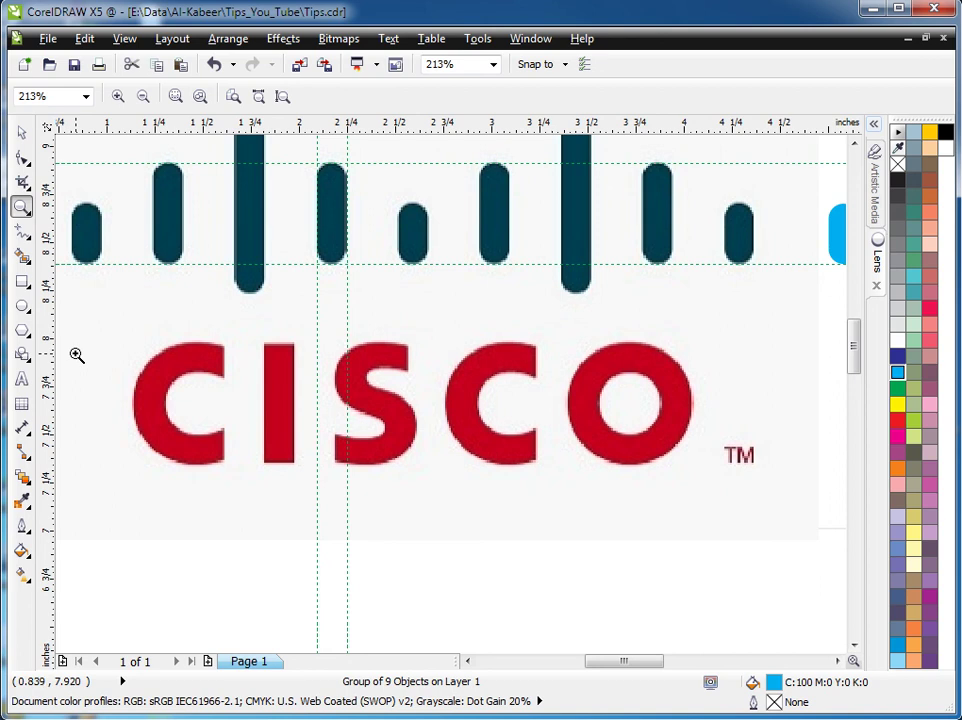
pyautogui.click(22, 132)
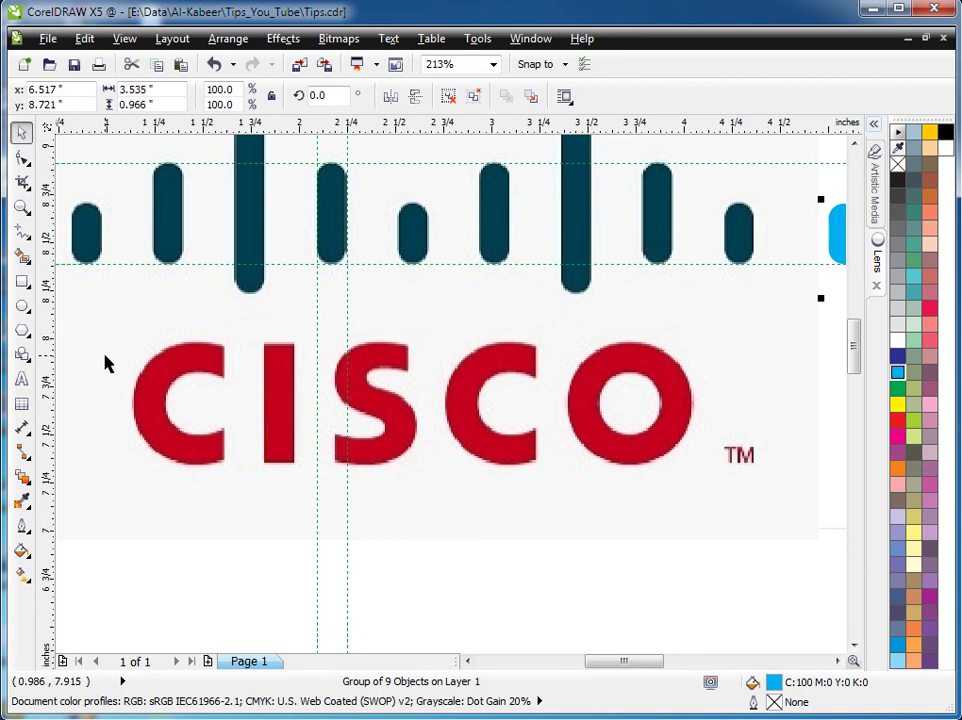
pyautogui.click(21, 208)
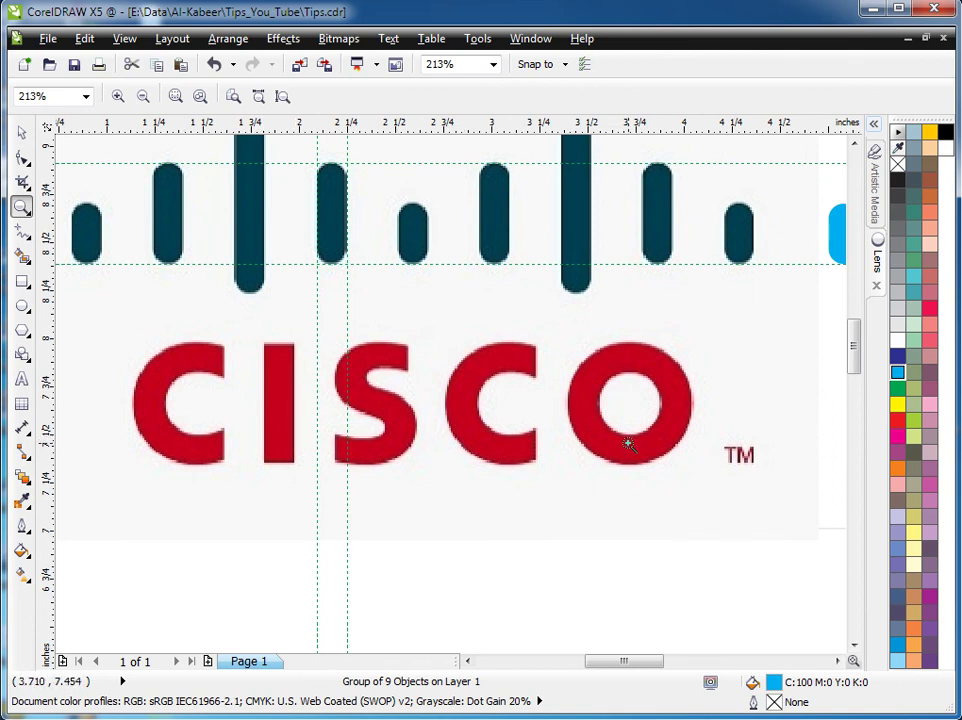
pyautogui.moveTo(240, 307); pyautogui.dragTo(544, 520)
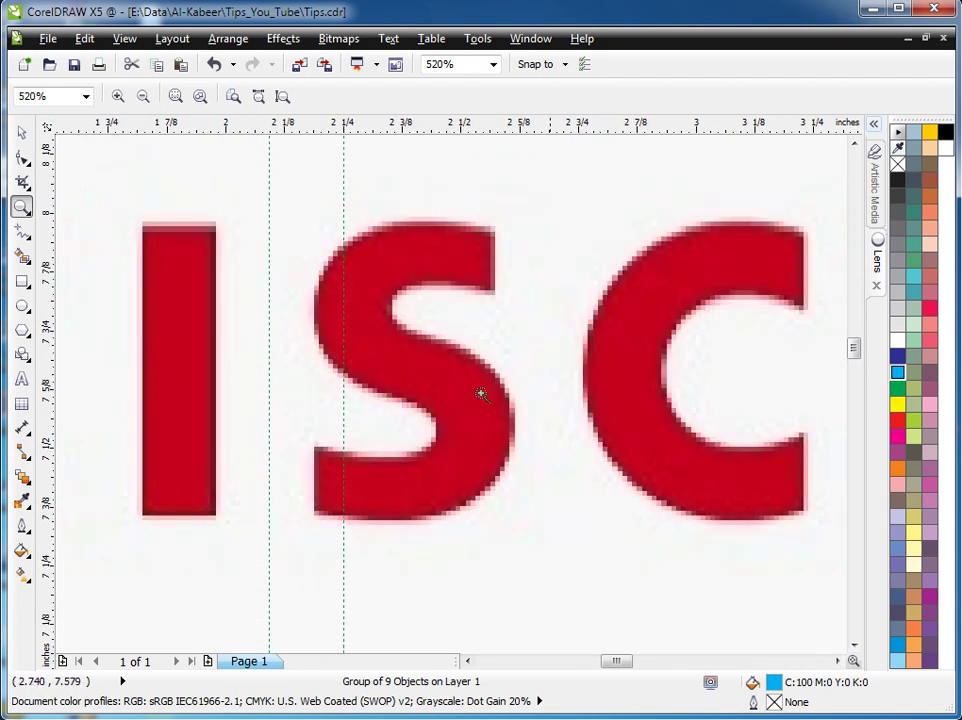
pyautogui.rightClick(385, 380)
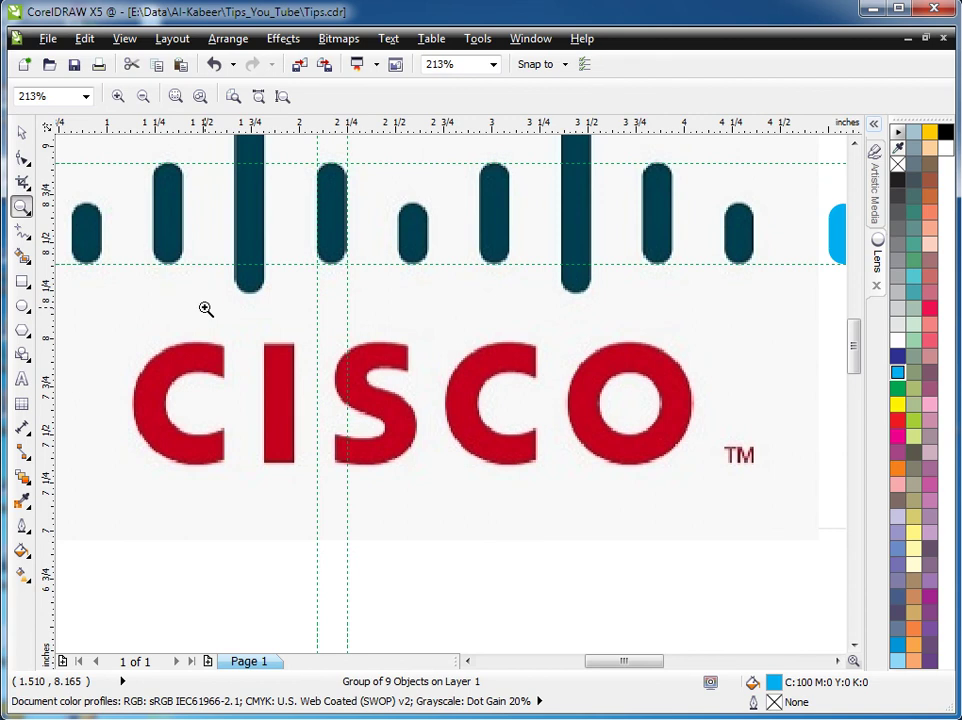
pyautogui.scroll(-3, 206, 310)
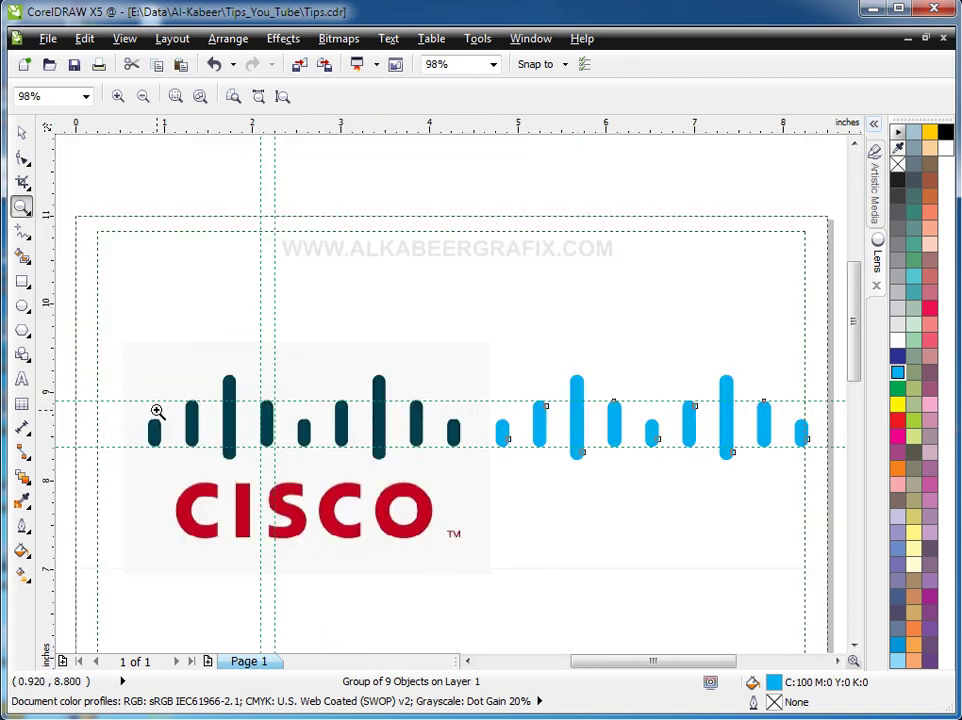
pyautogui.moveTo(129, 419); pyautogui.dragTo(522, 571)
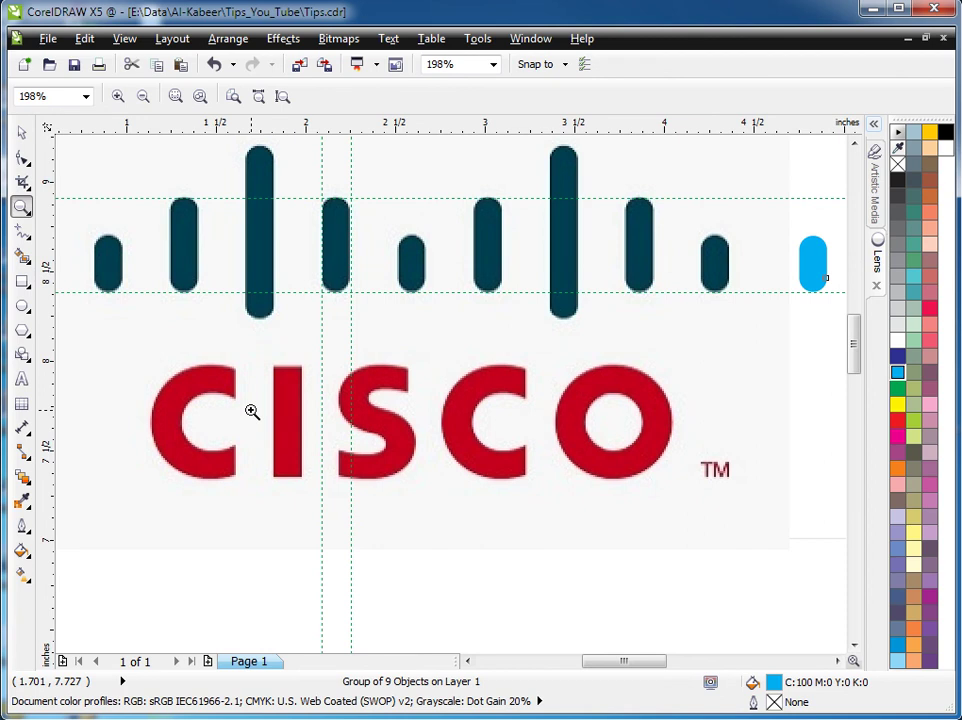
pyautogui.rightClick(251, 411)
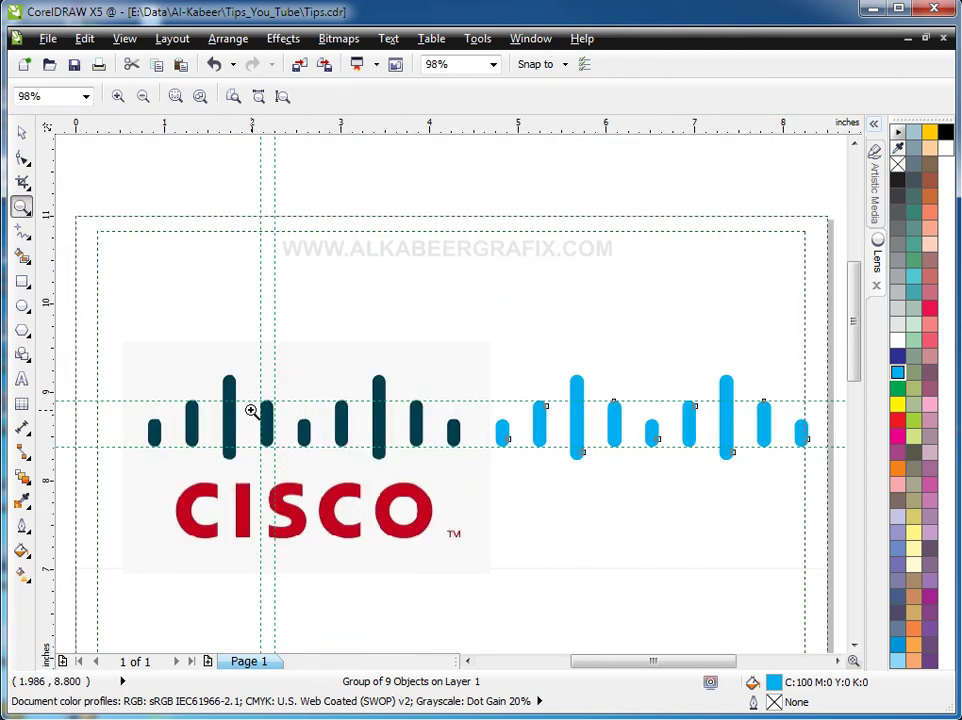